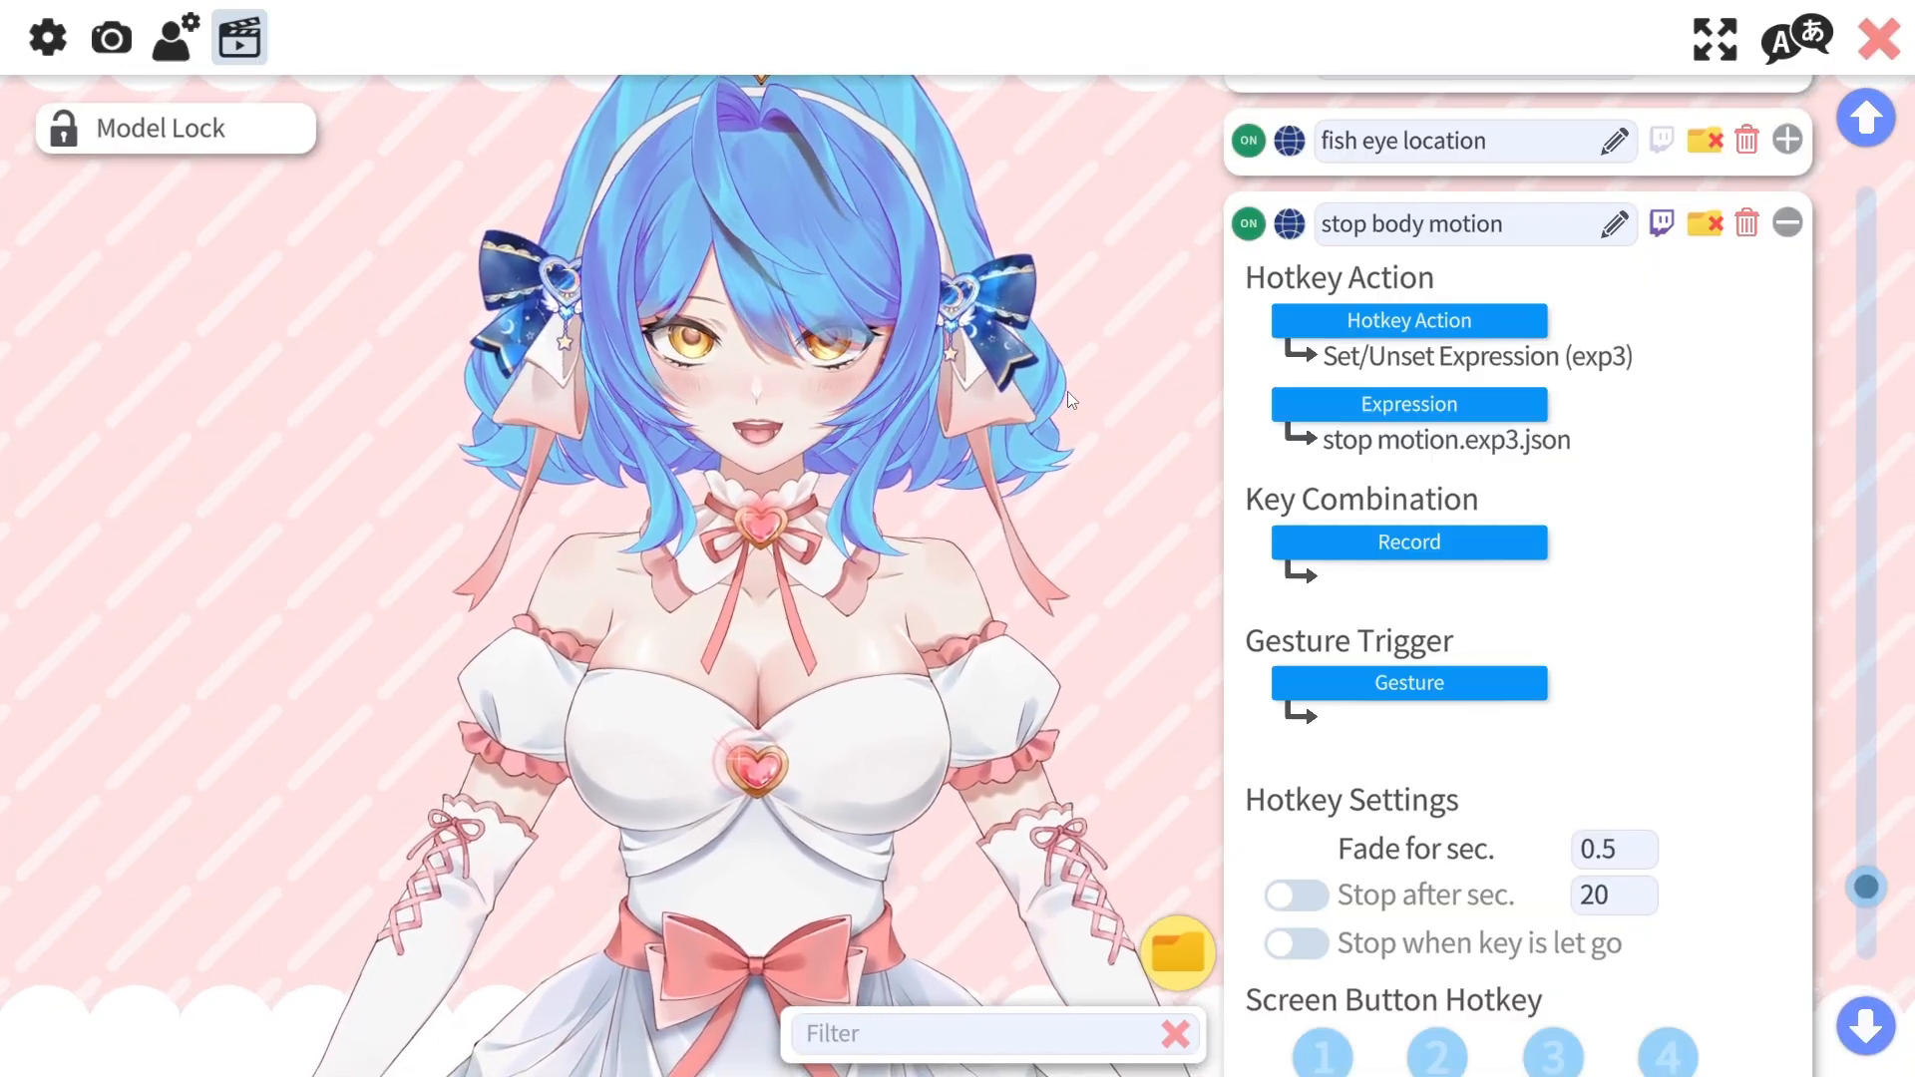
Step: Record F8 as the key combination for the stop body motion hotkey and trigger it twice as a test
key("F8")
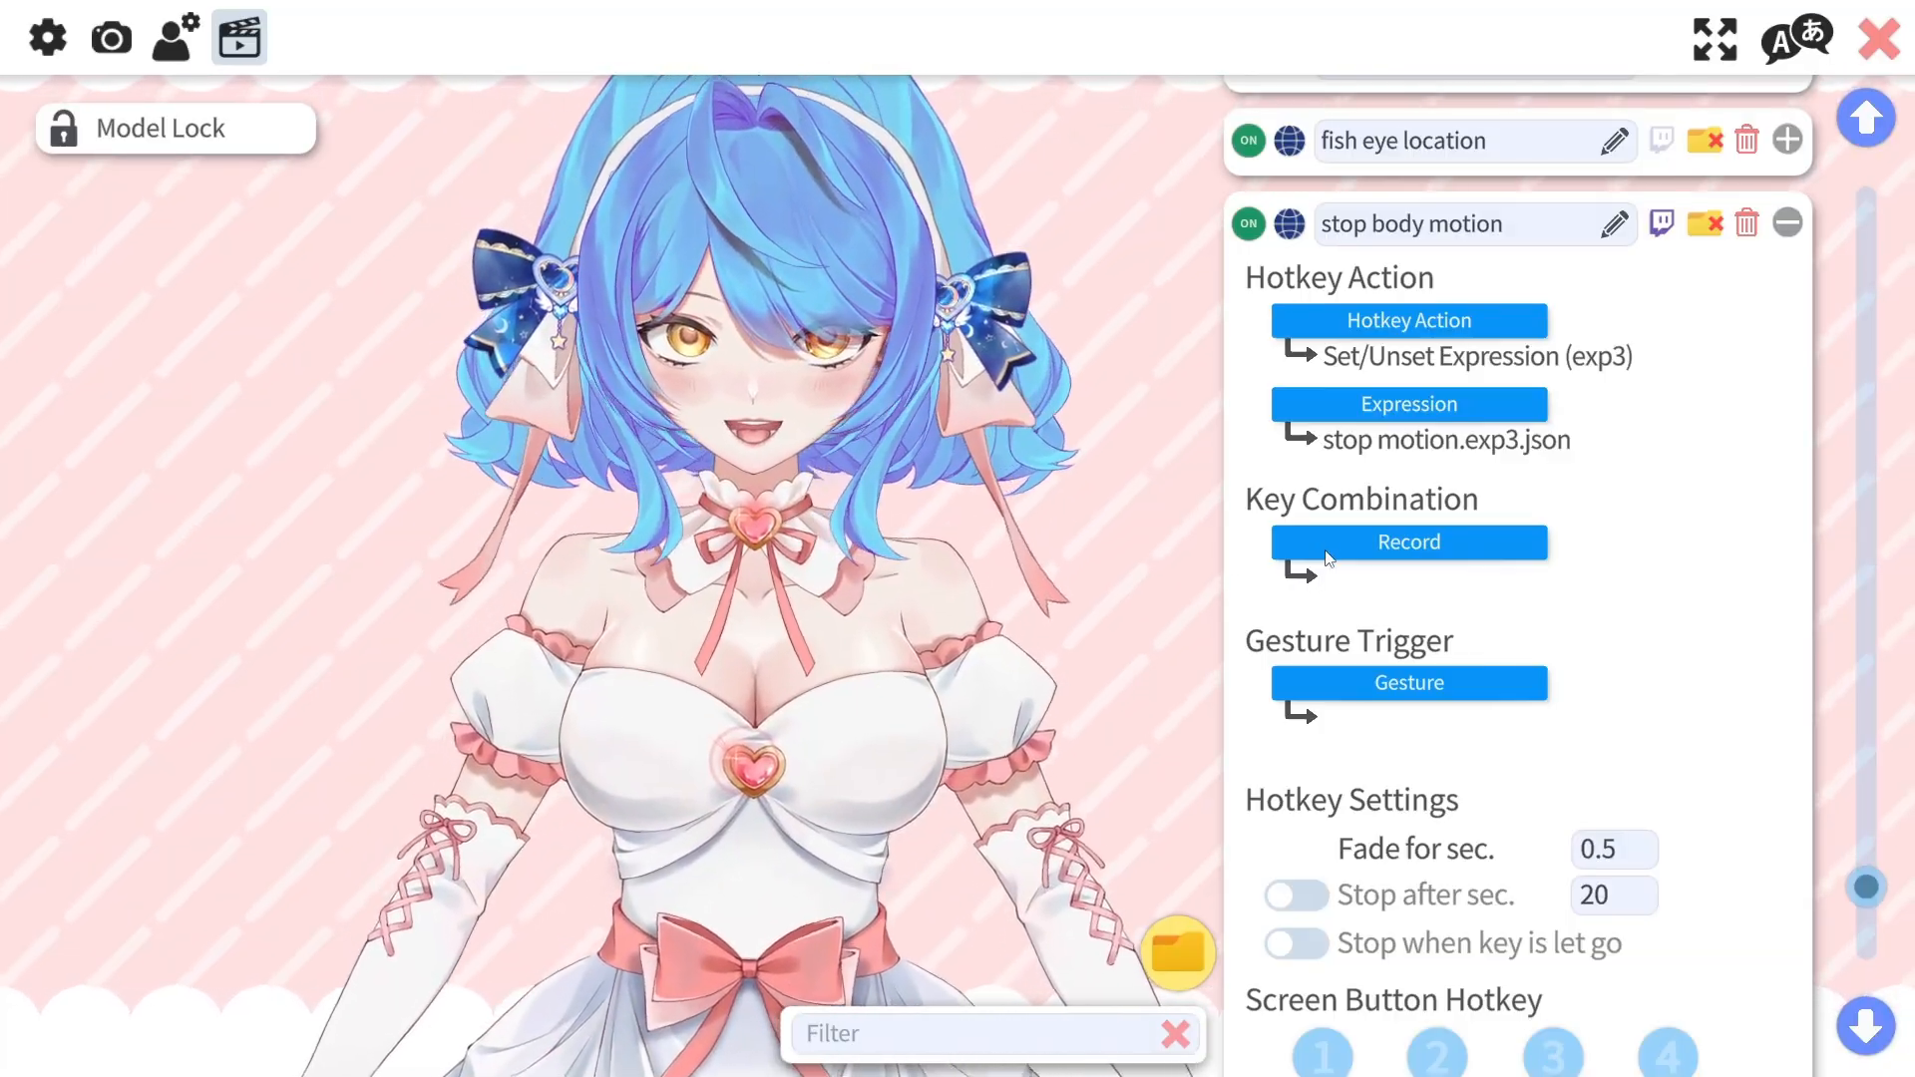
left_click(1409, 541)
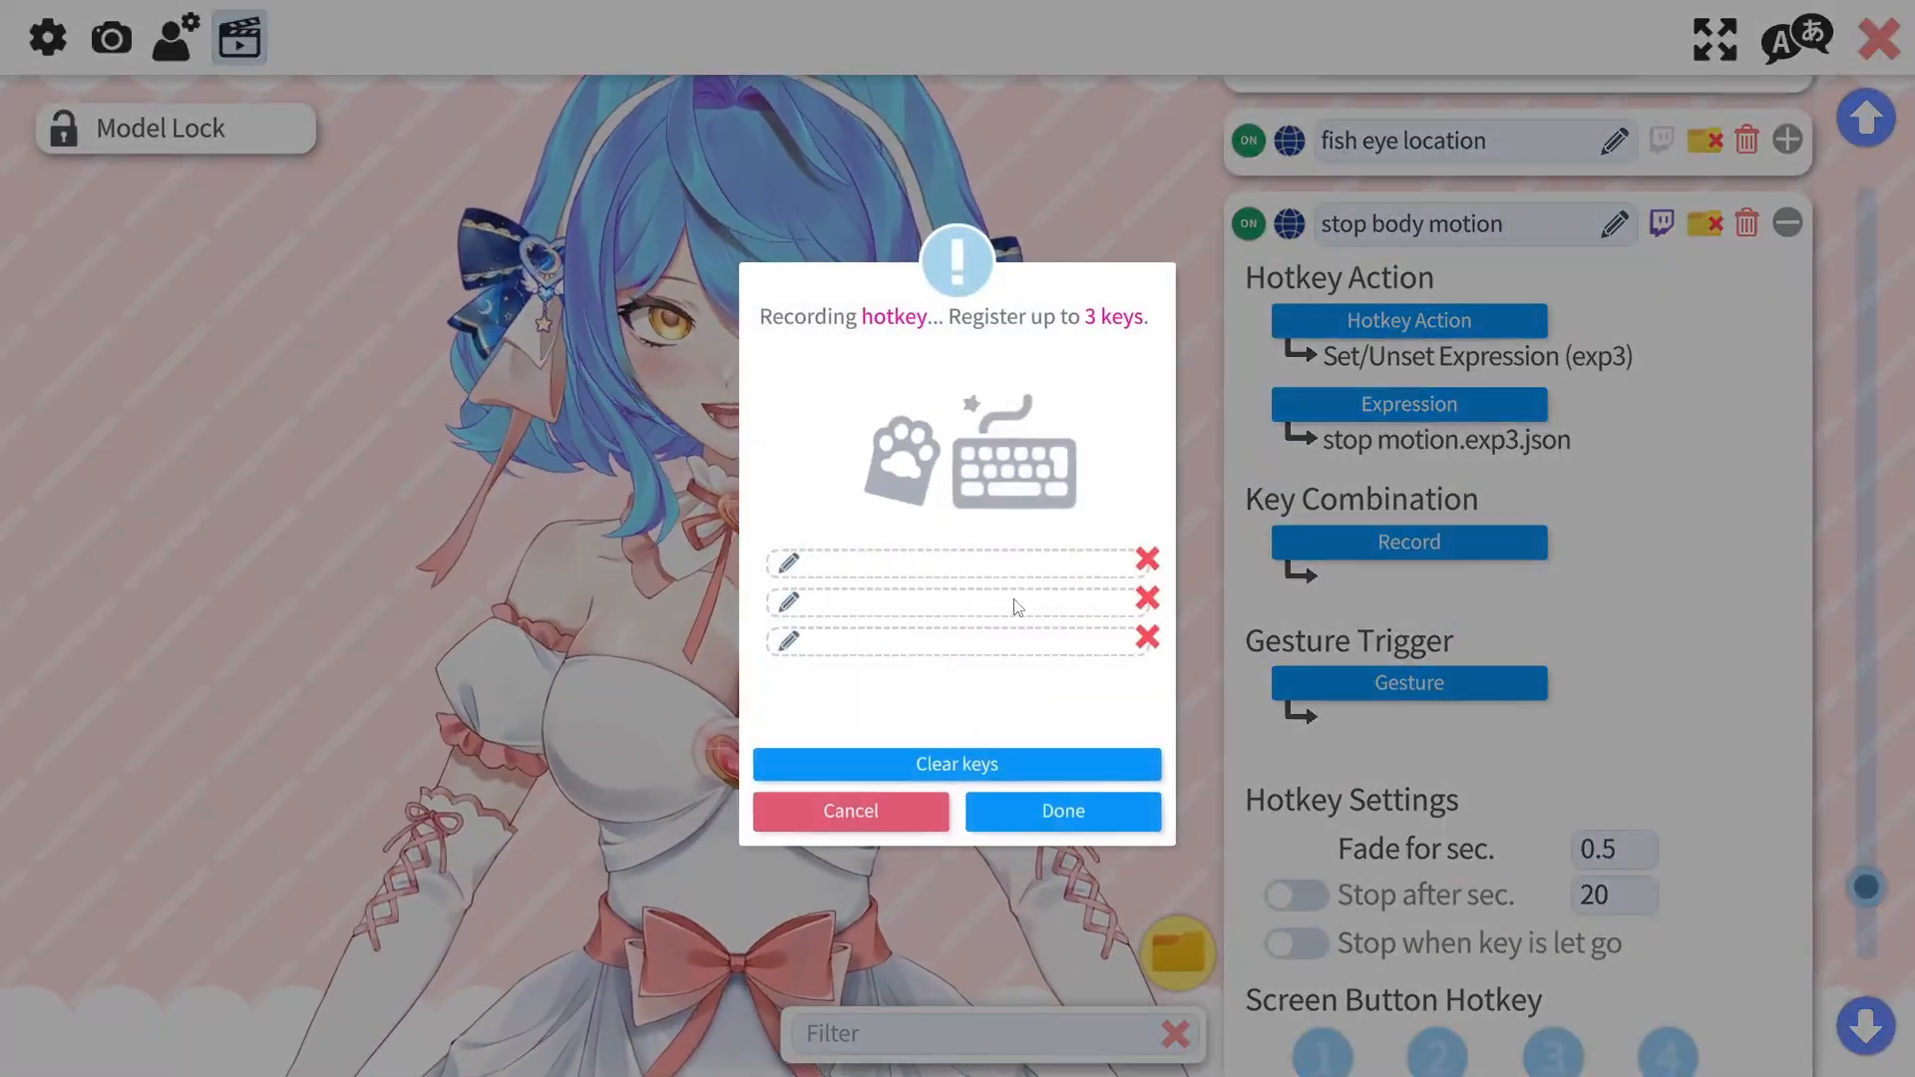
left_click(1095, 808)
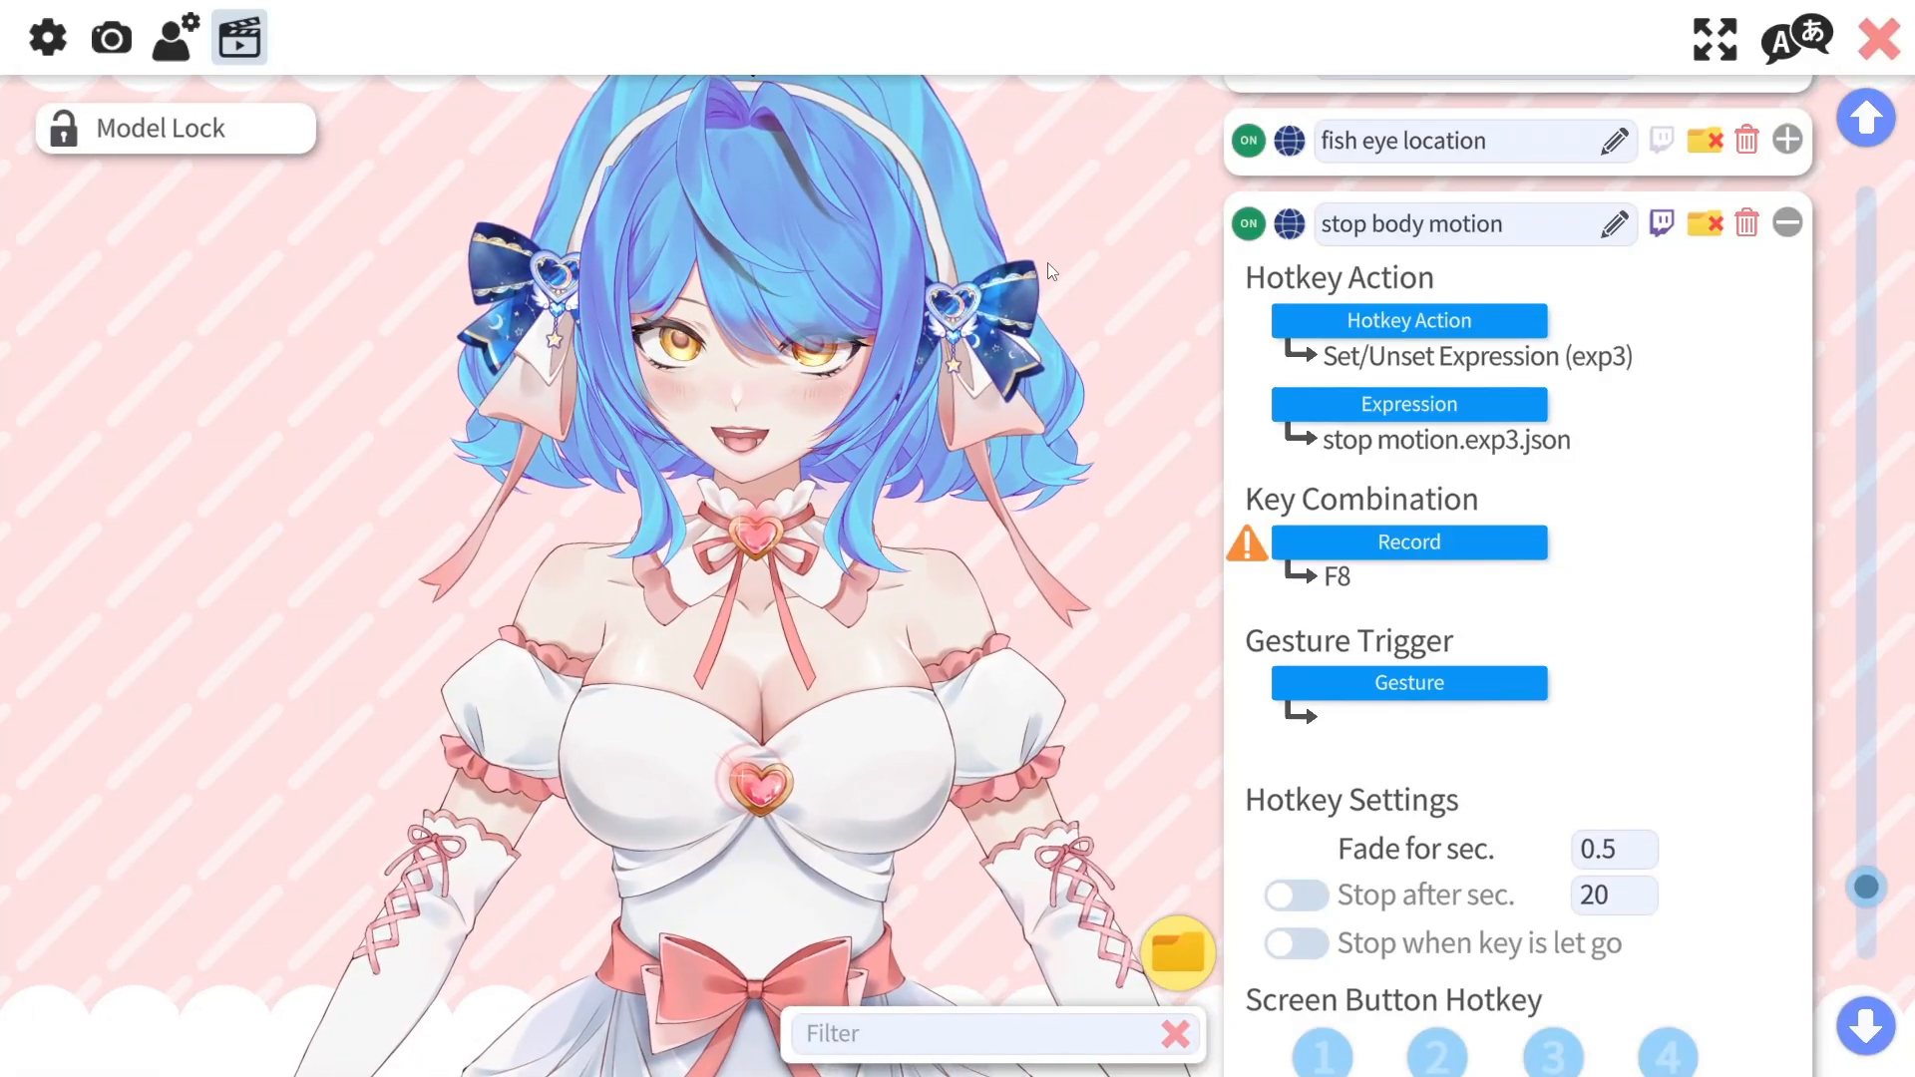
key("F8")
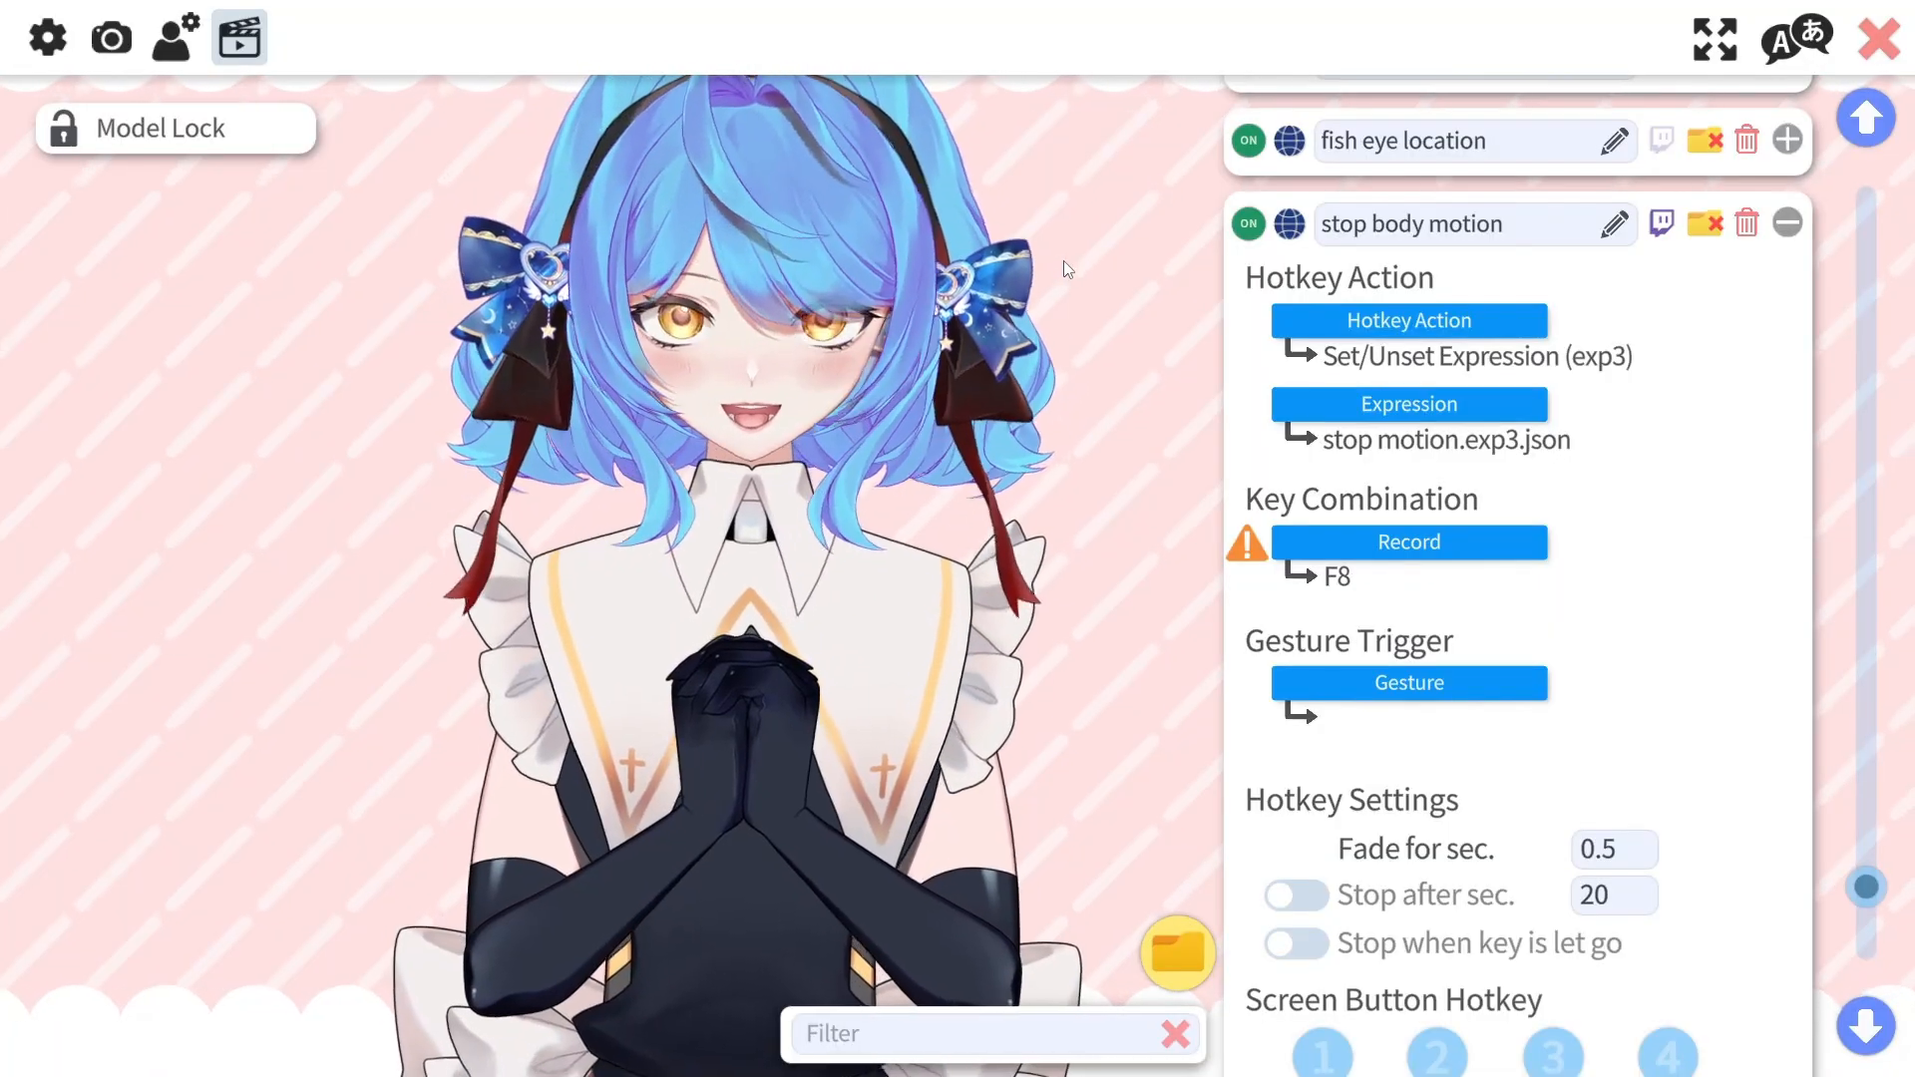
key("F8")
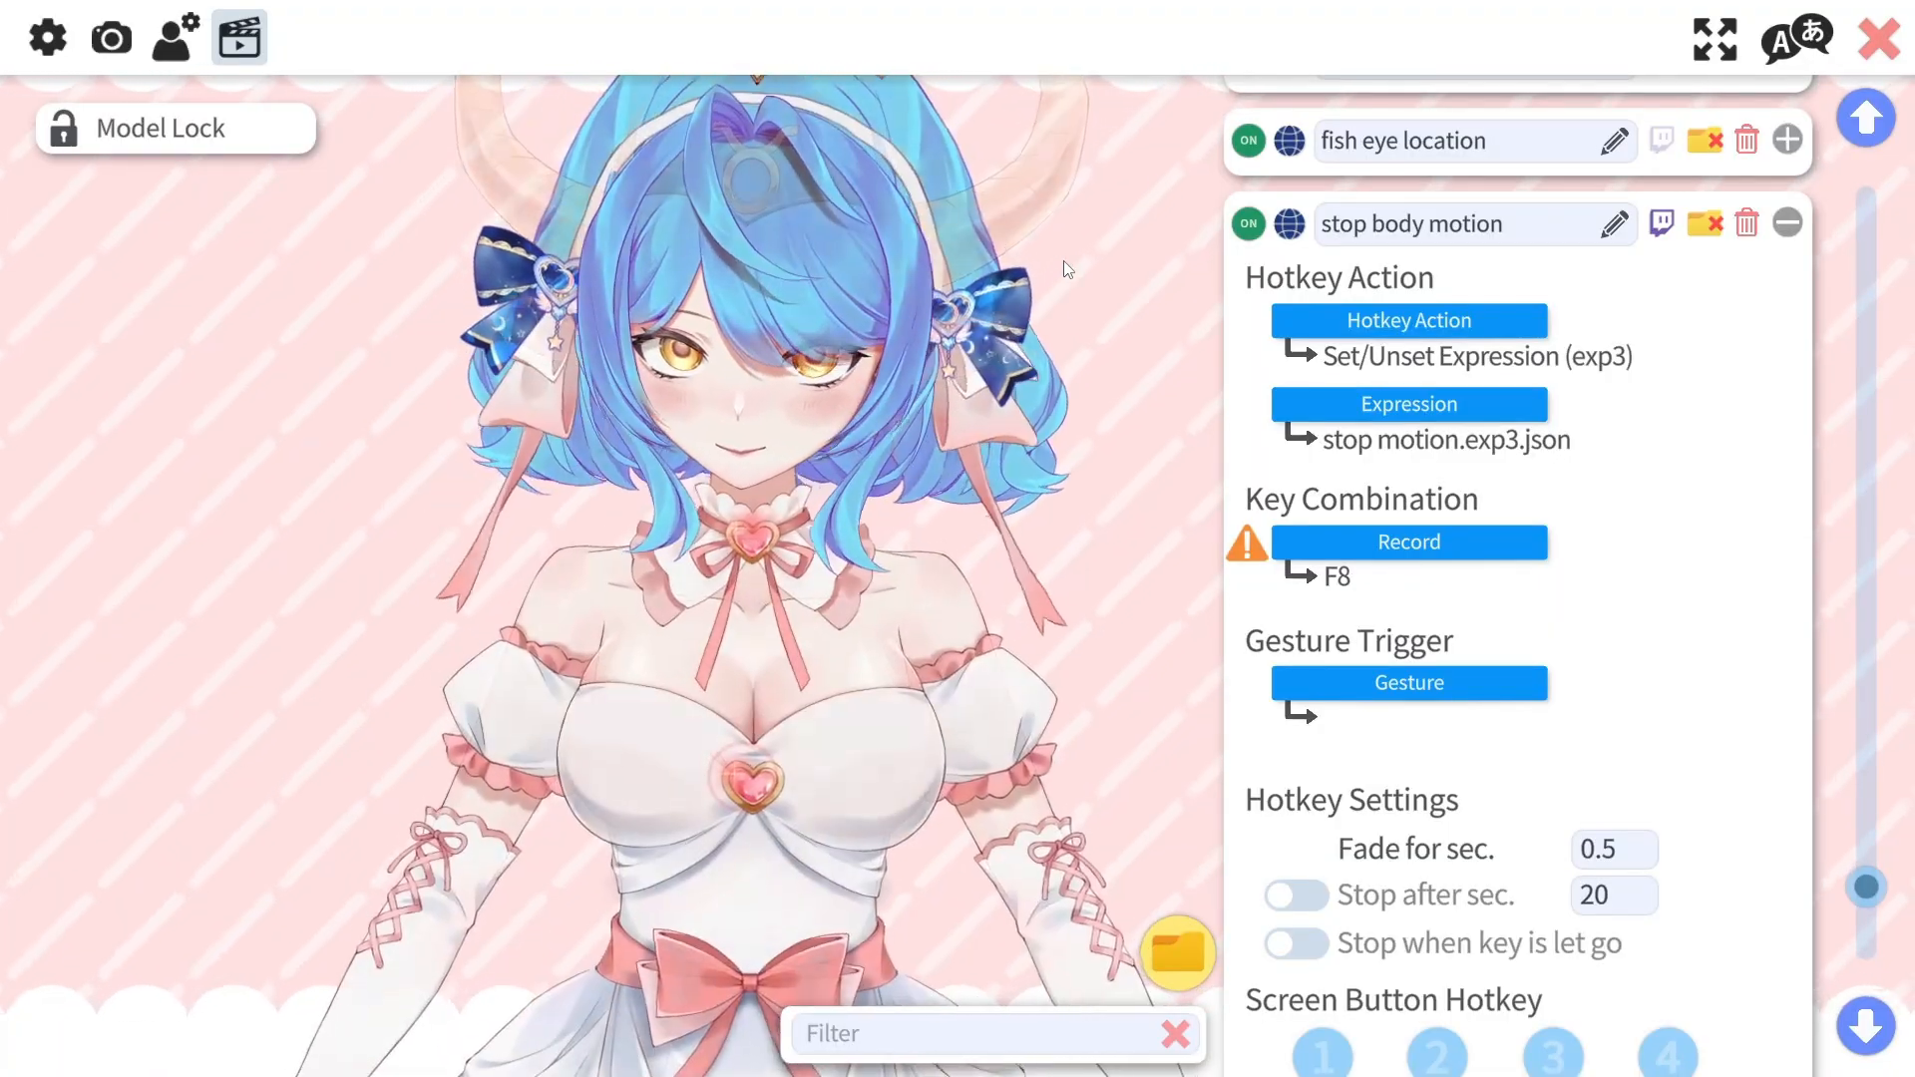
Step: Look through the hotkey list for the musa entries and check the key combination and settings of musa default
left_click_drag(1869, 883, 1868, 188)
left_click(186, 57)
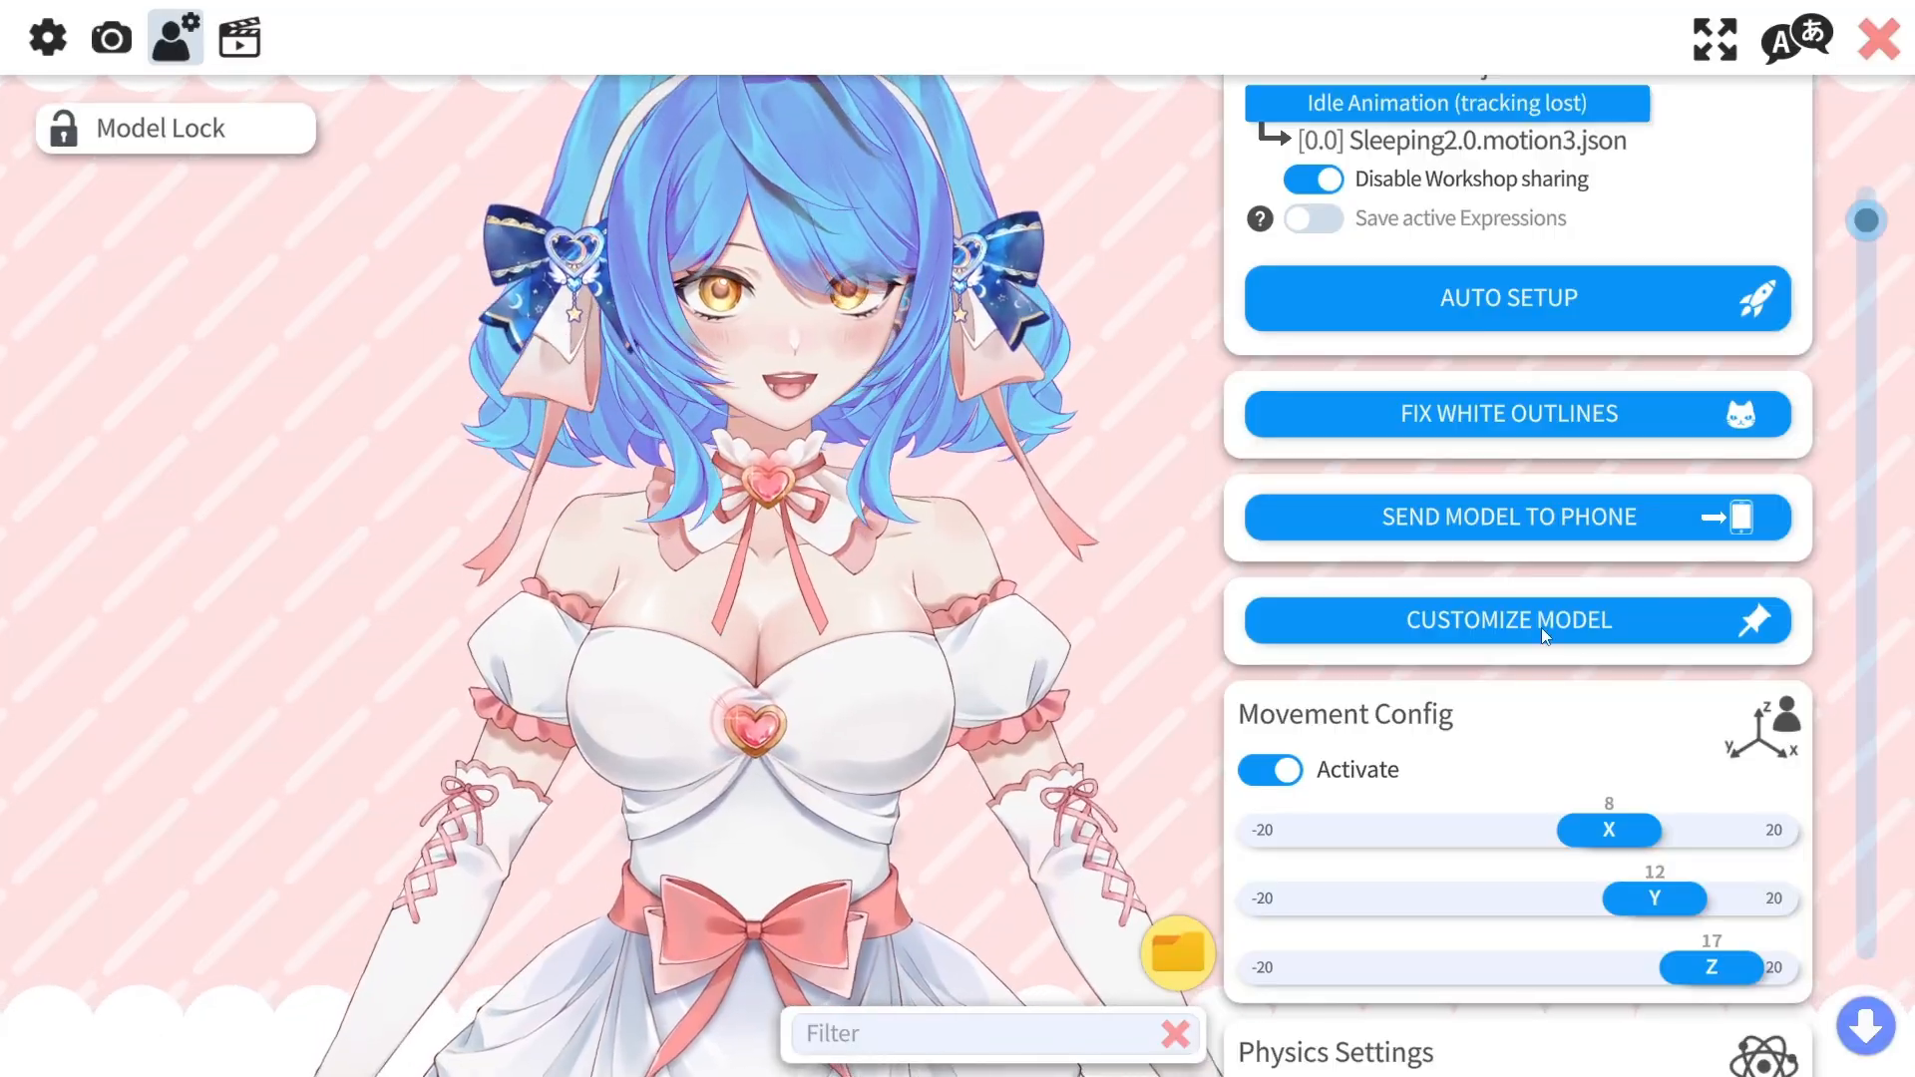
left_click(261, 42)
scroll(1481, 688, "down", 5)
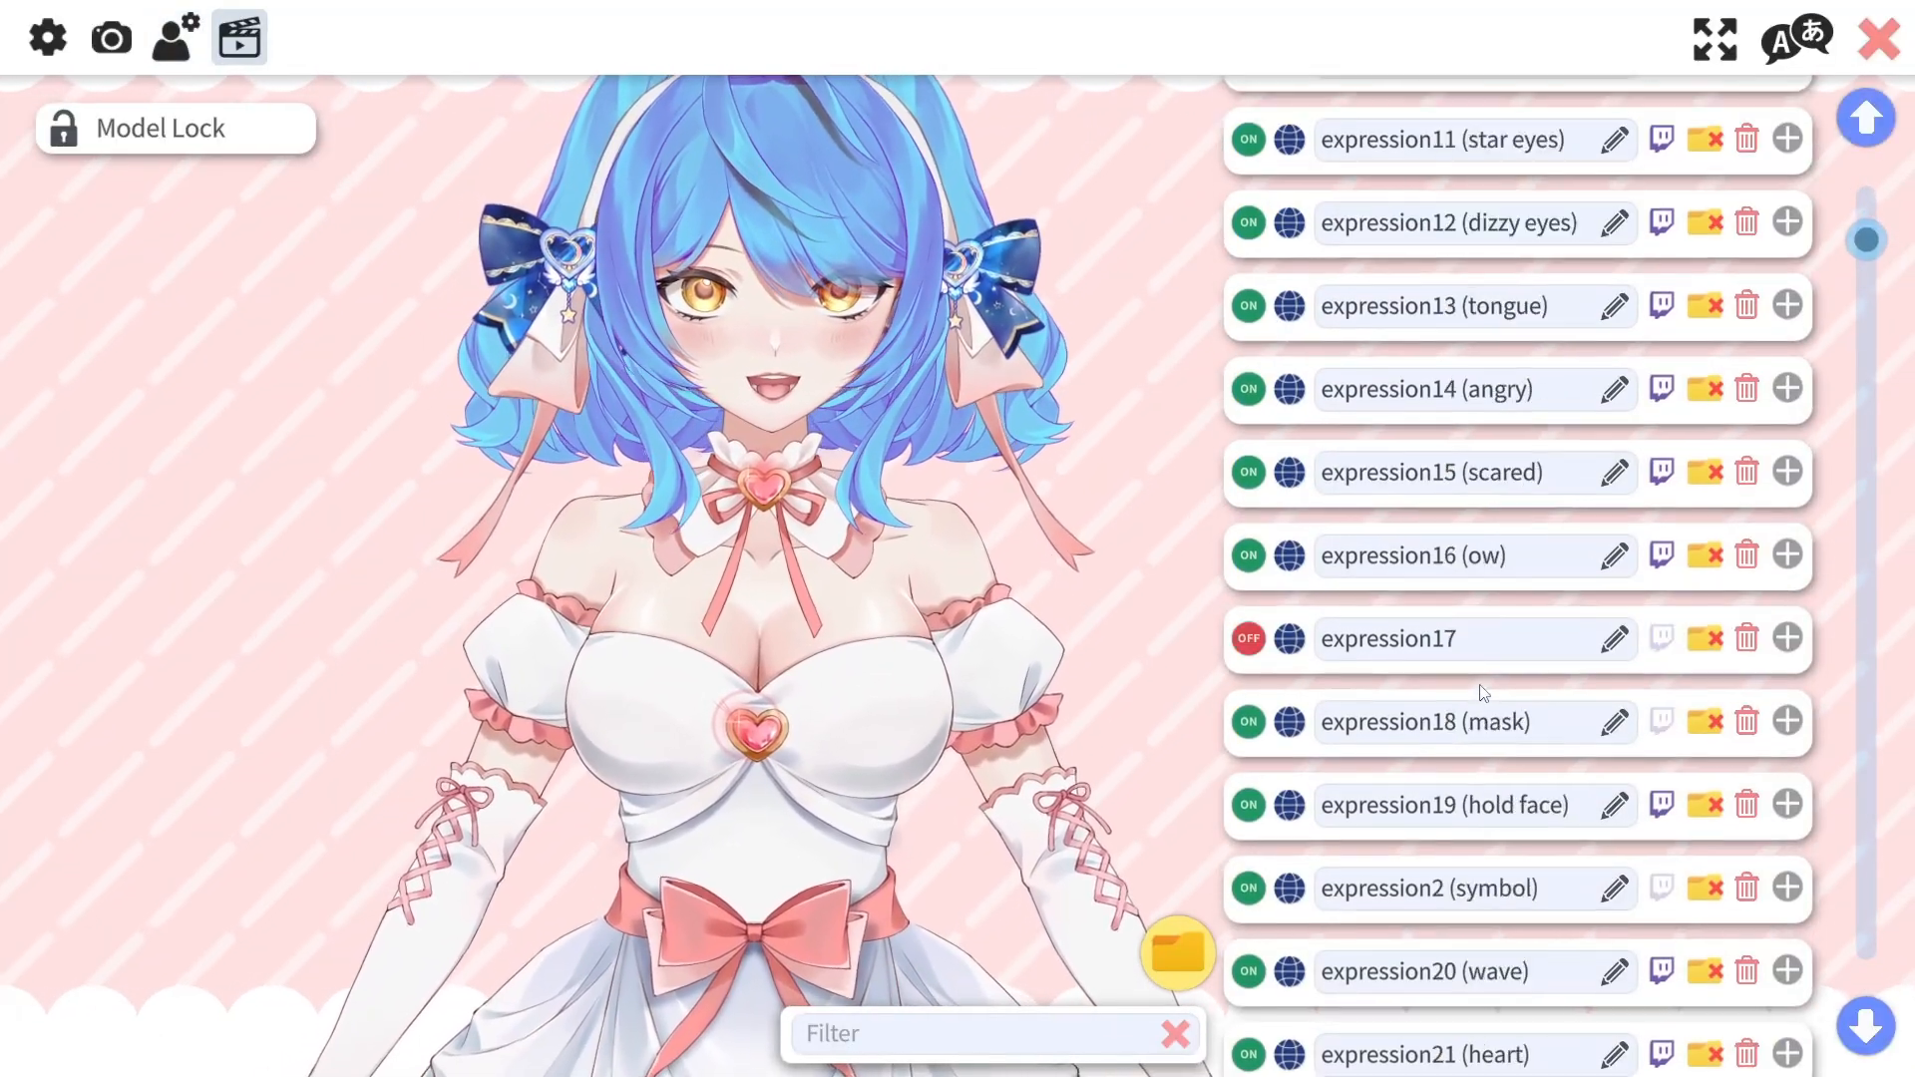
scroll(1480, 693, "down", 15)
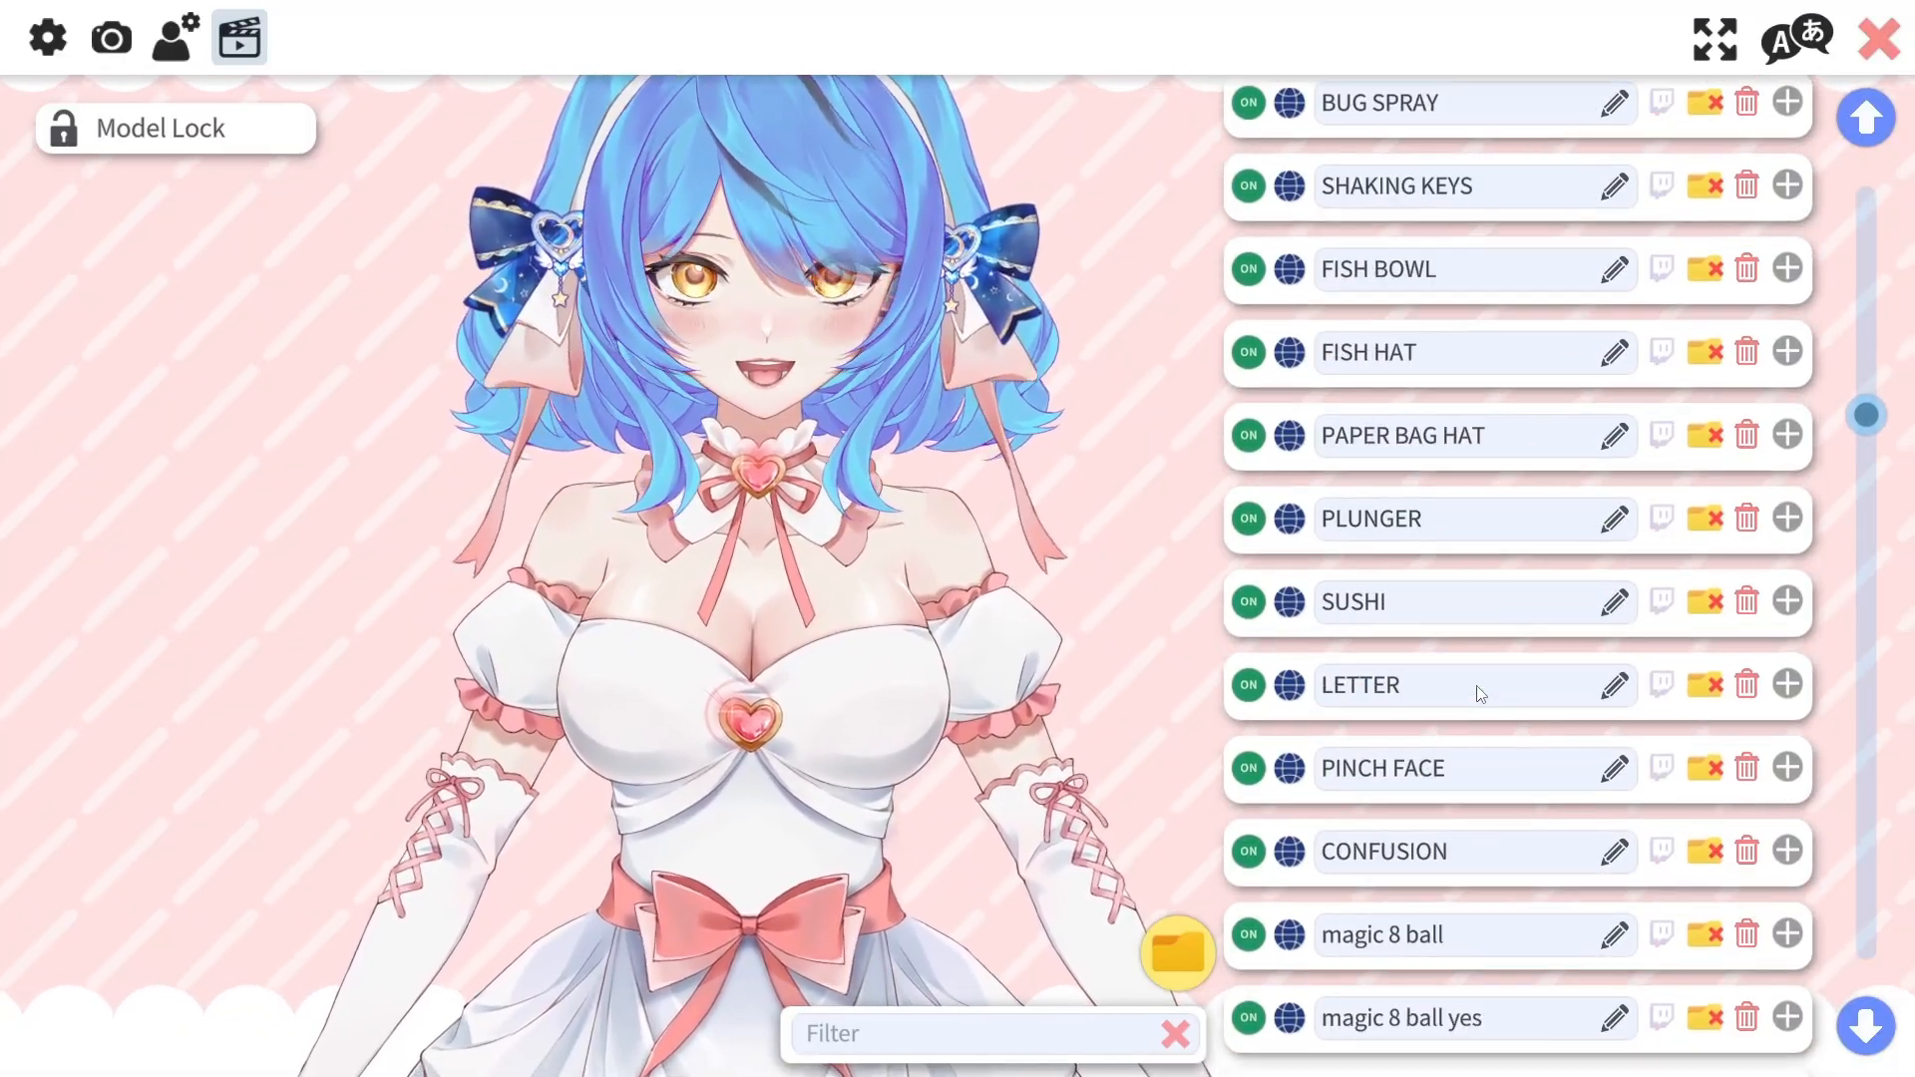
scroll(1476, 693, "down", 9)
scroll(1483, 695, "down", 8)
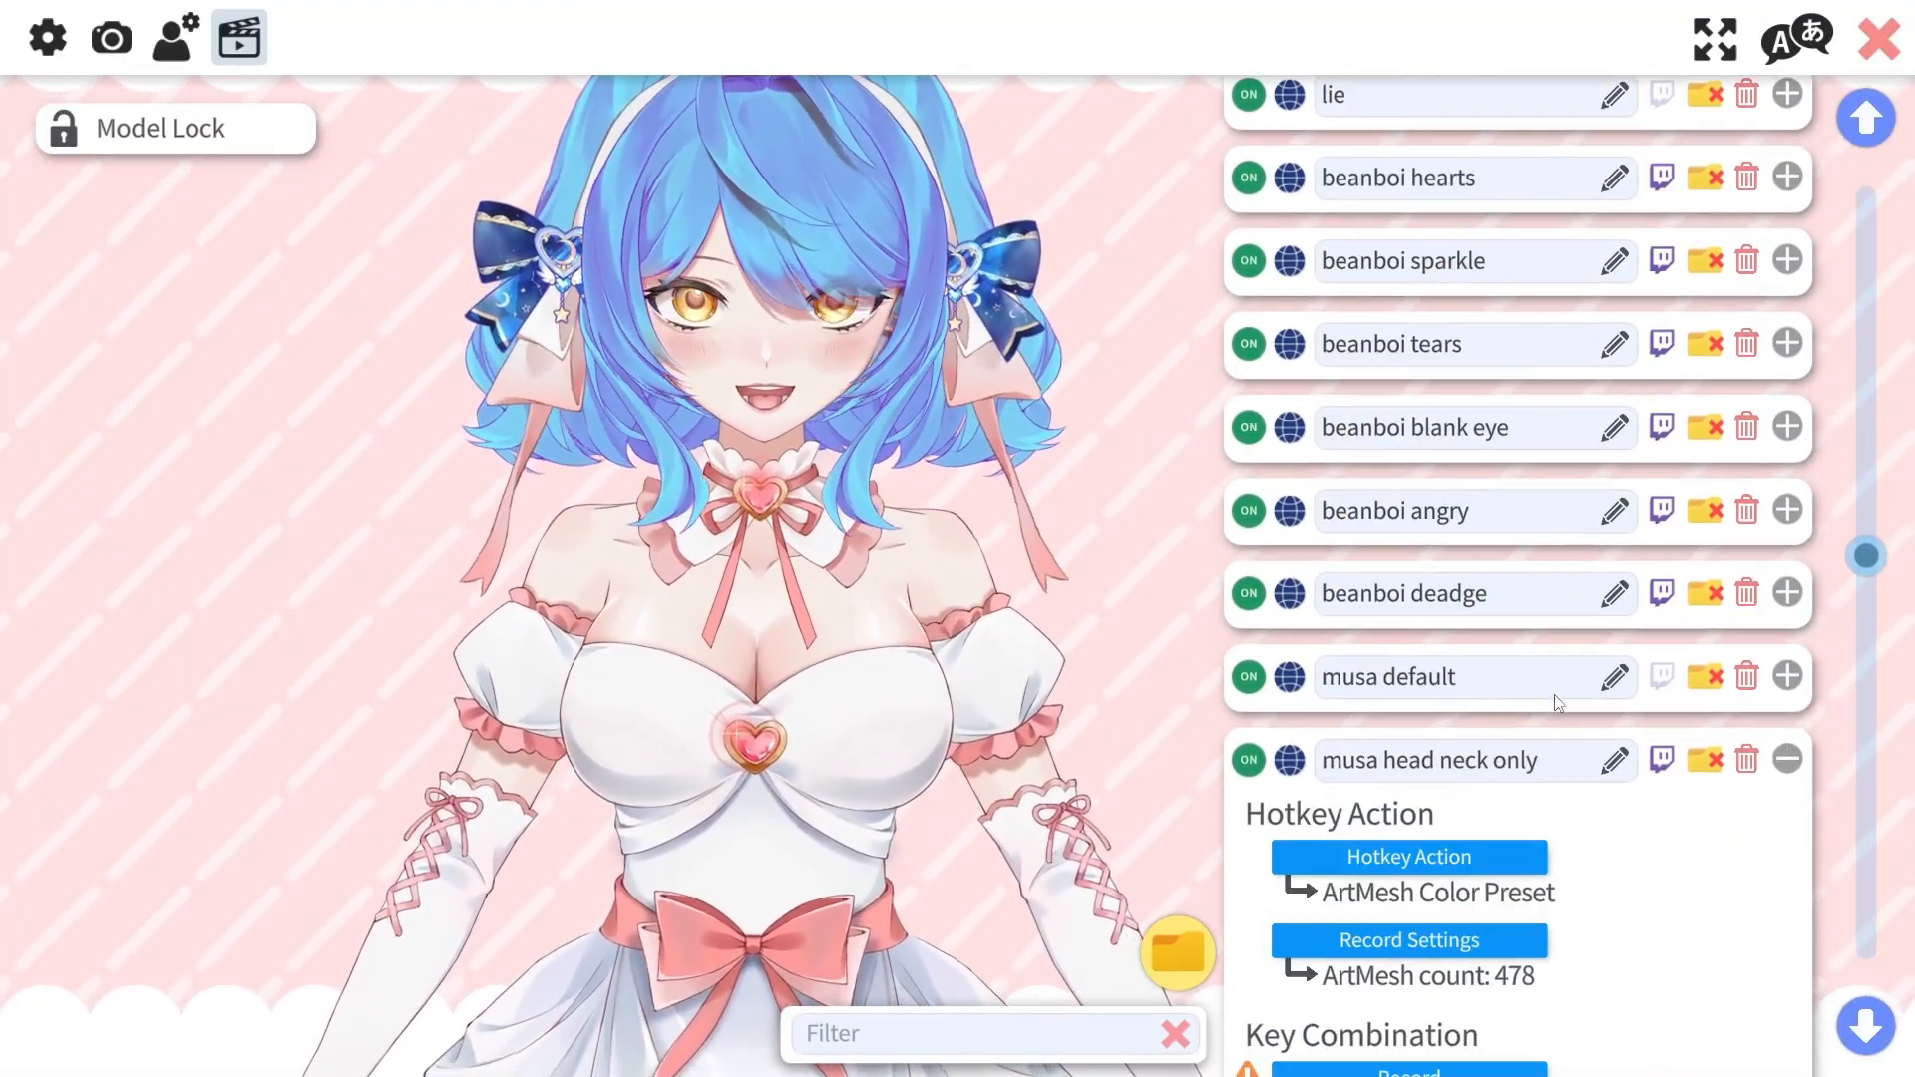
scroll(1870, 590, "down", 1)
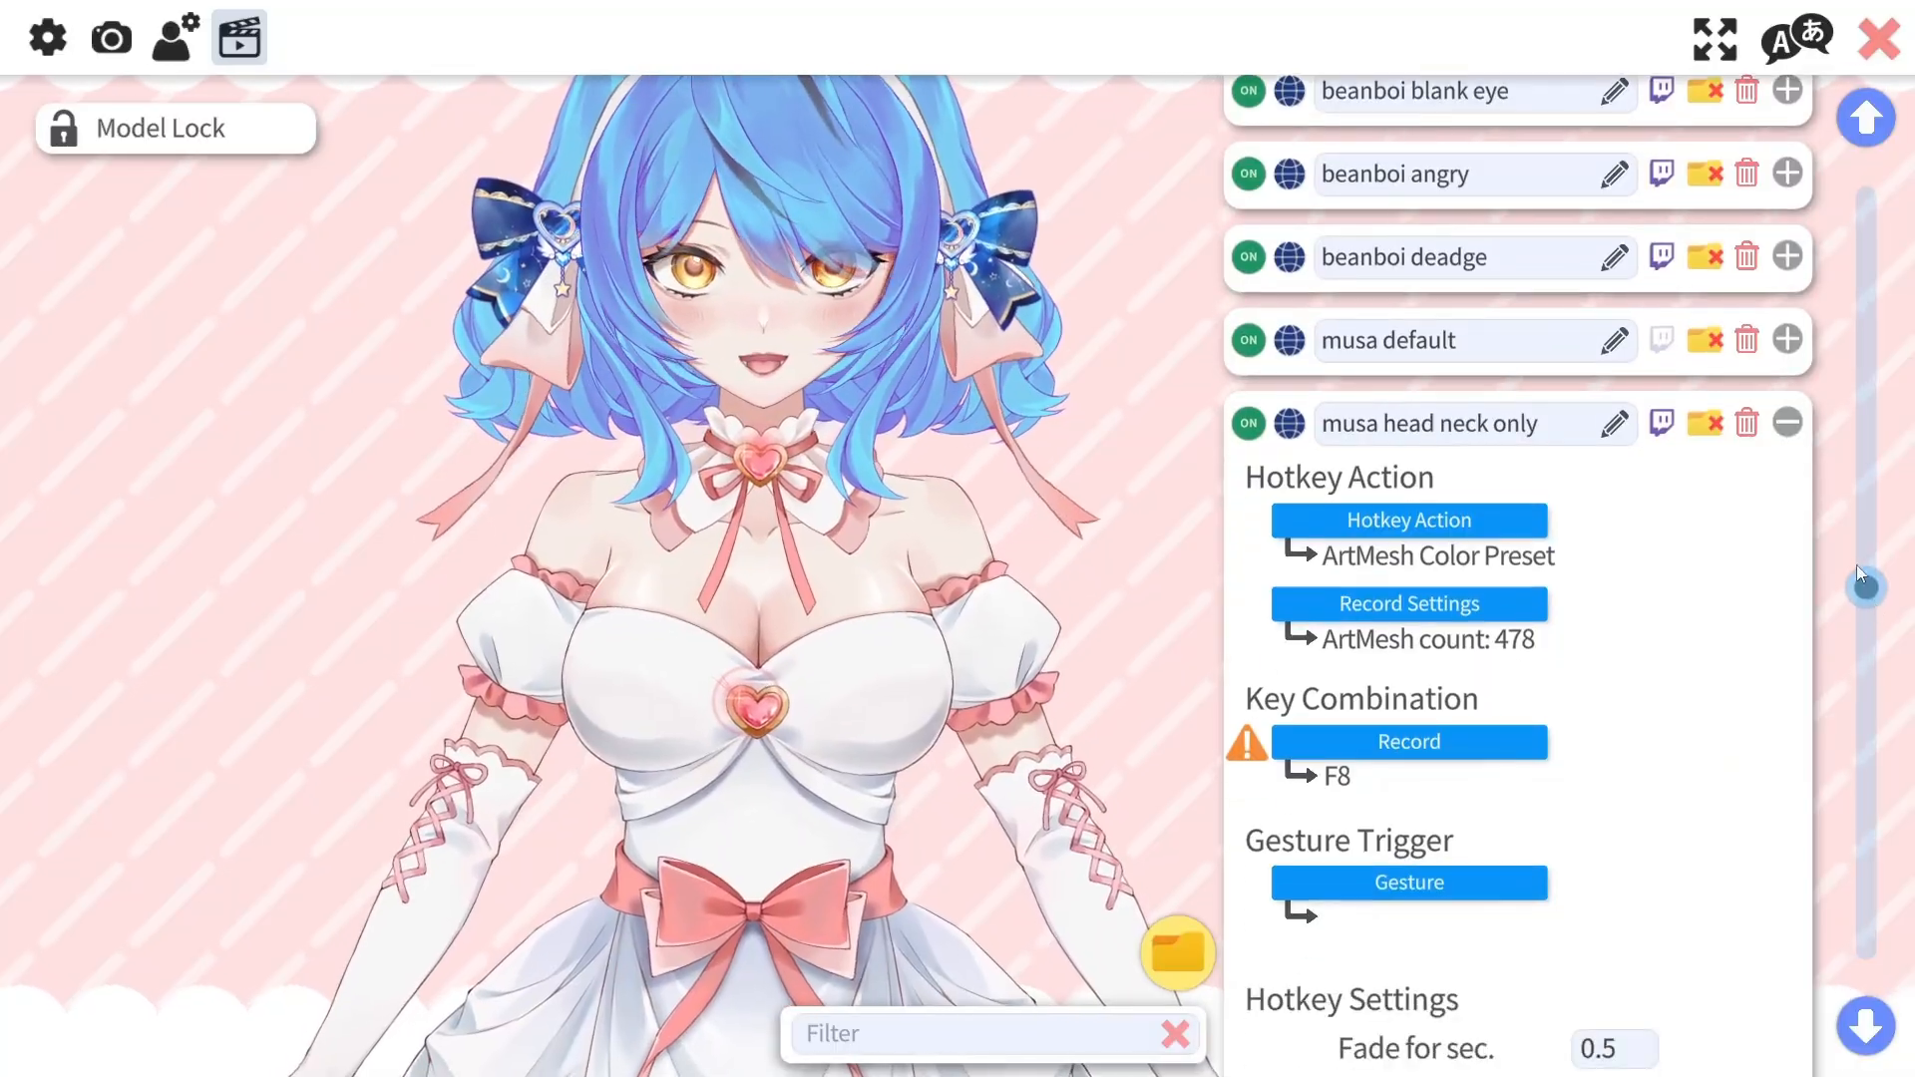
left_click(1788, 340)
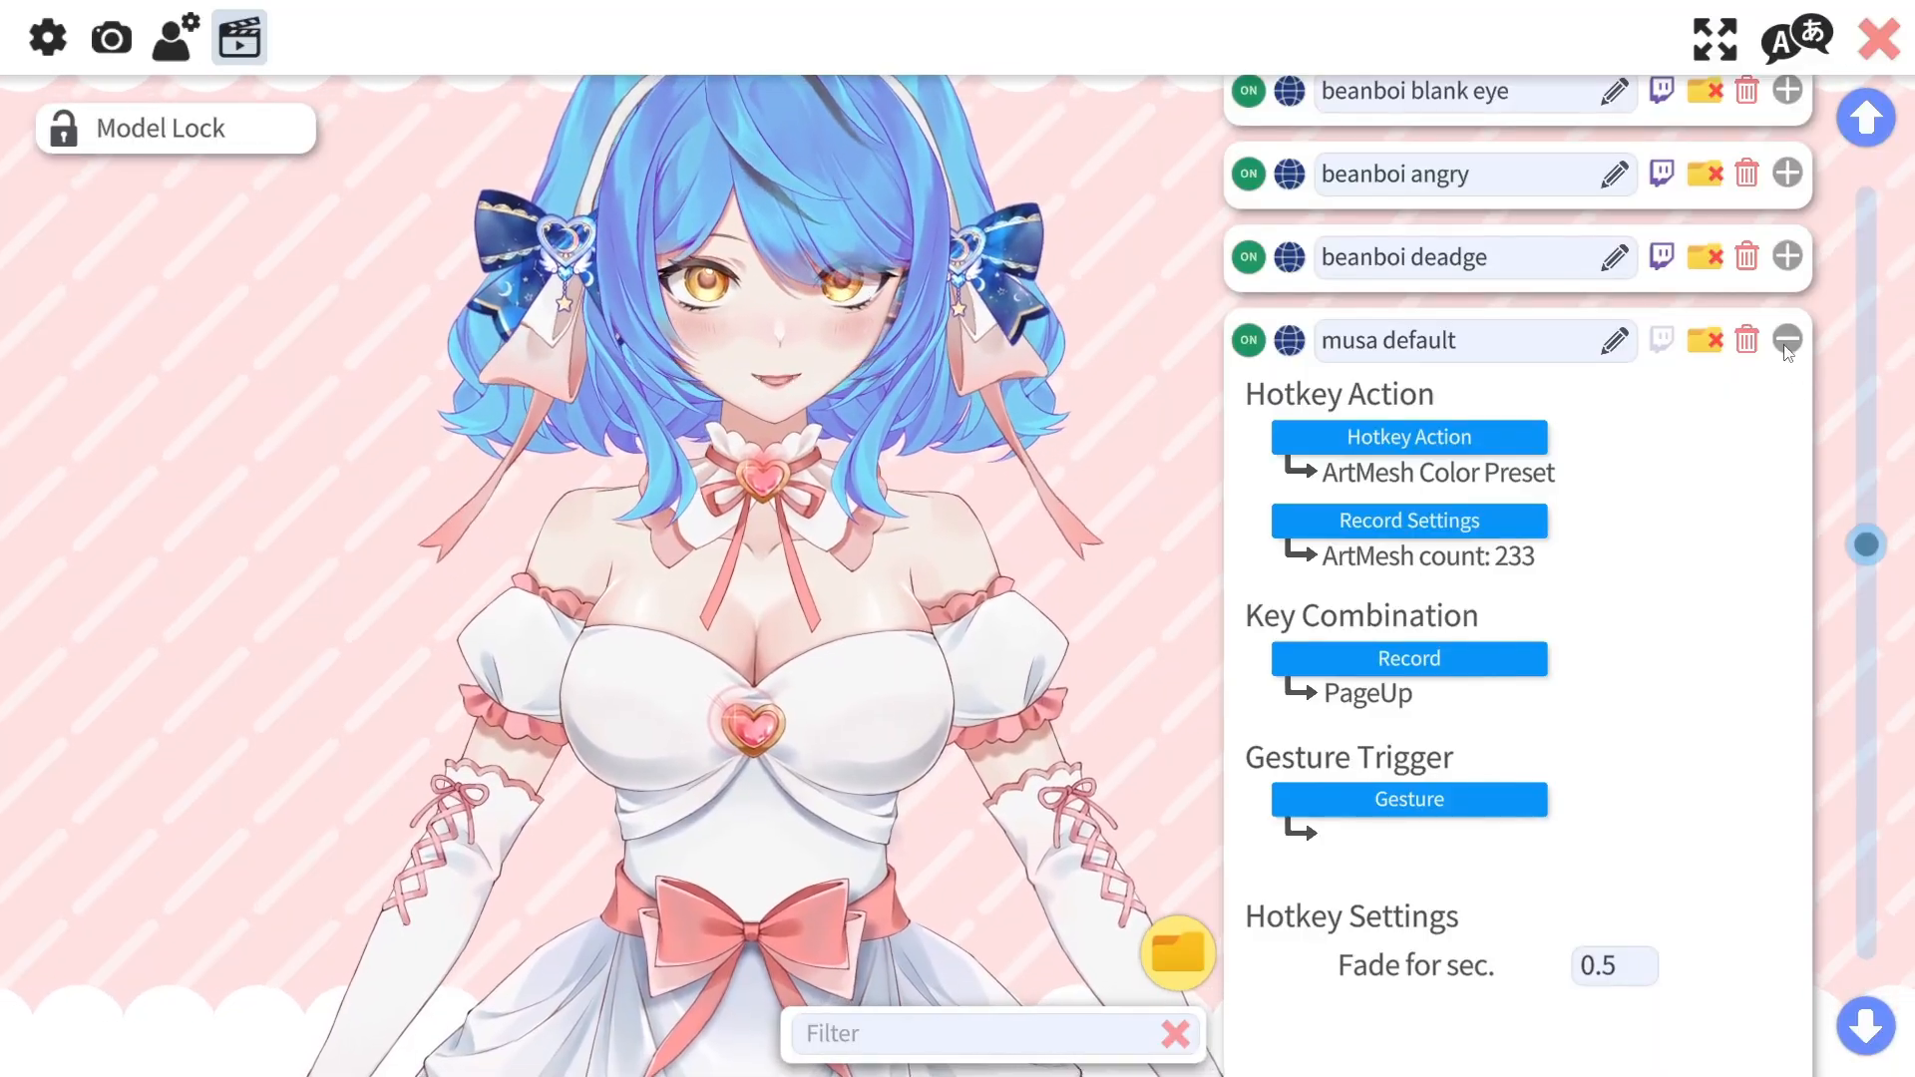
left_click(1786, 341)
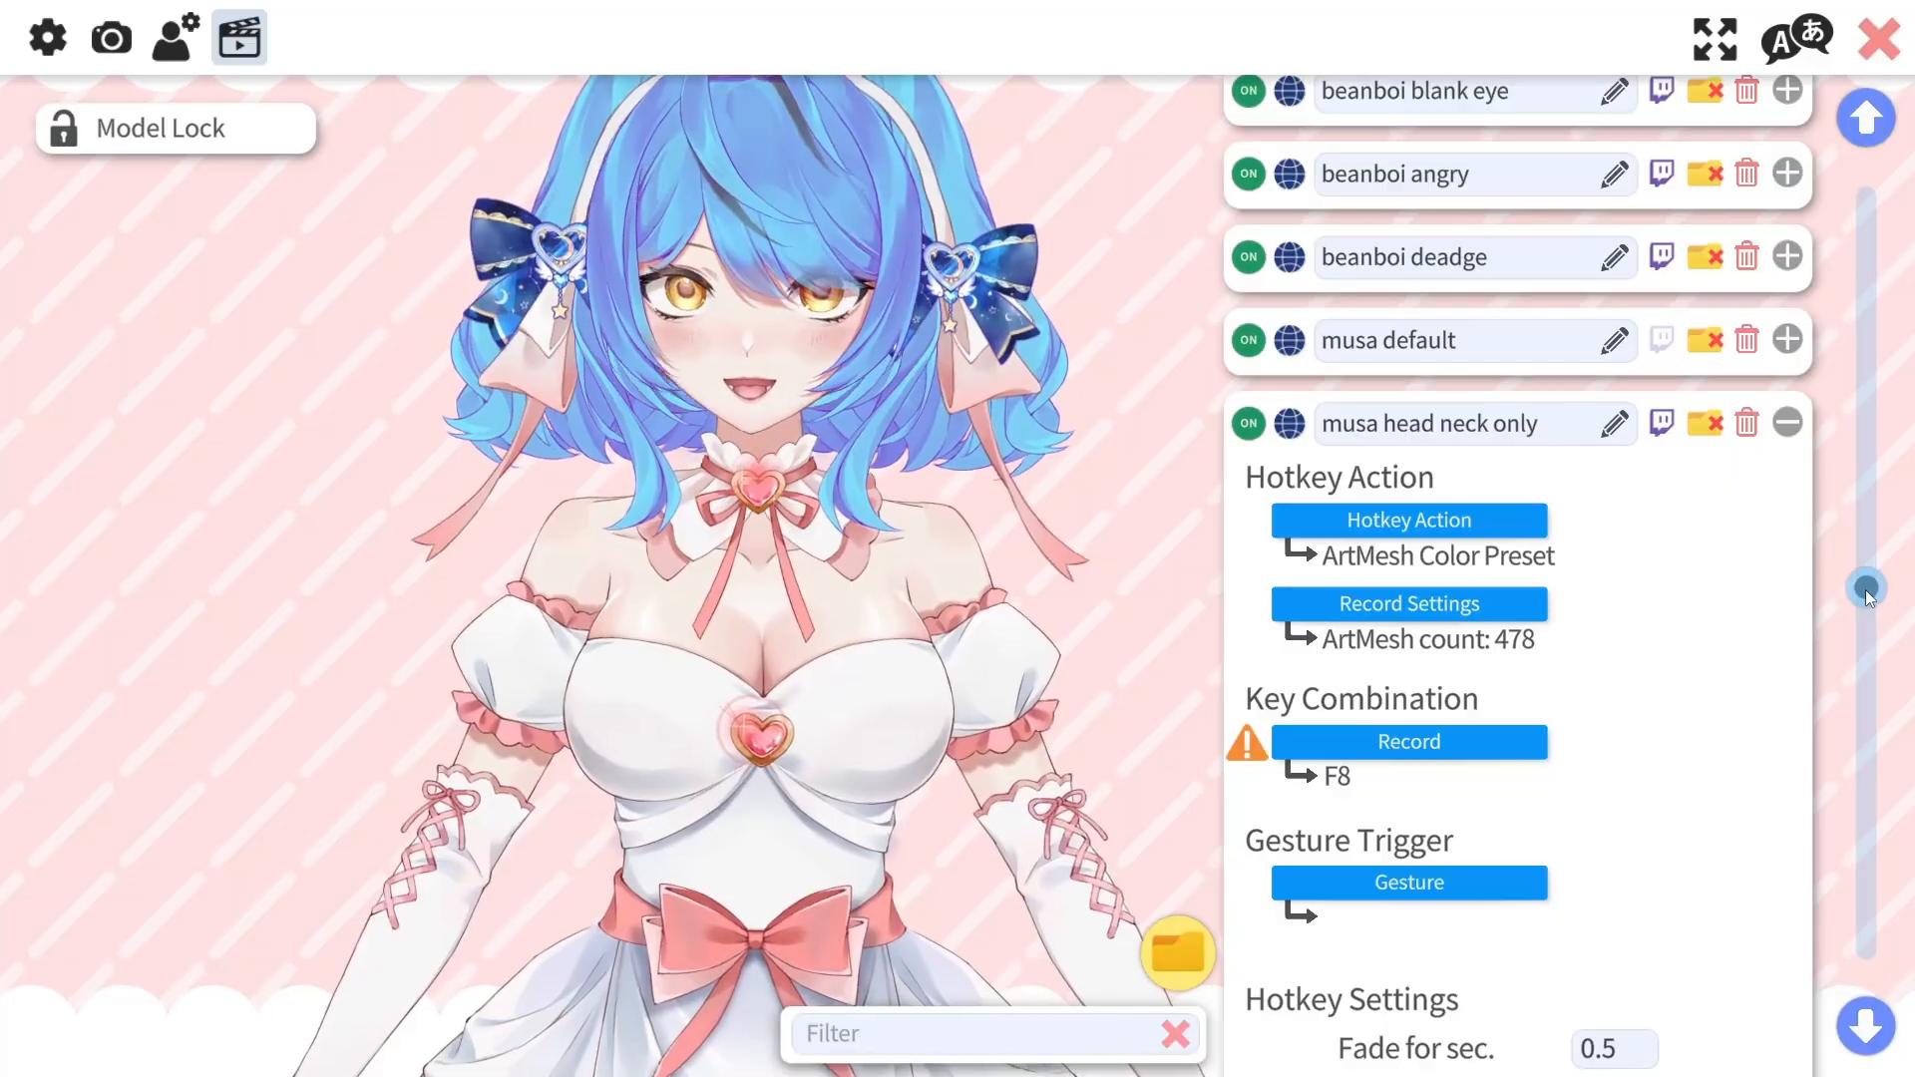
Step: Set the key combination of the musa head neck only hotkey to LeftControl + Multiply
mouse_move(1868, 596)
left_mouse_down()
mouse_move(1865, 559)
mouse_move(1866, 583)
left_mouse_up()
left_click(1494, 745)
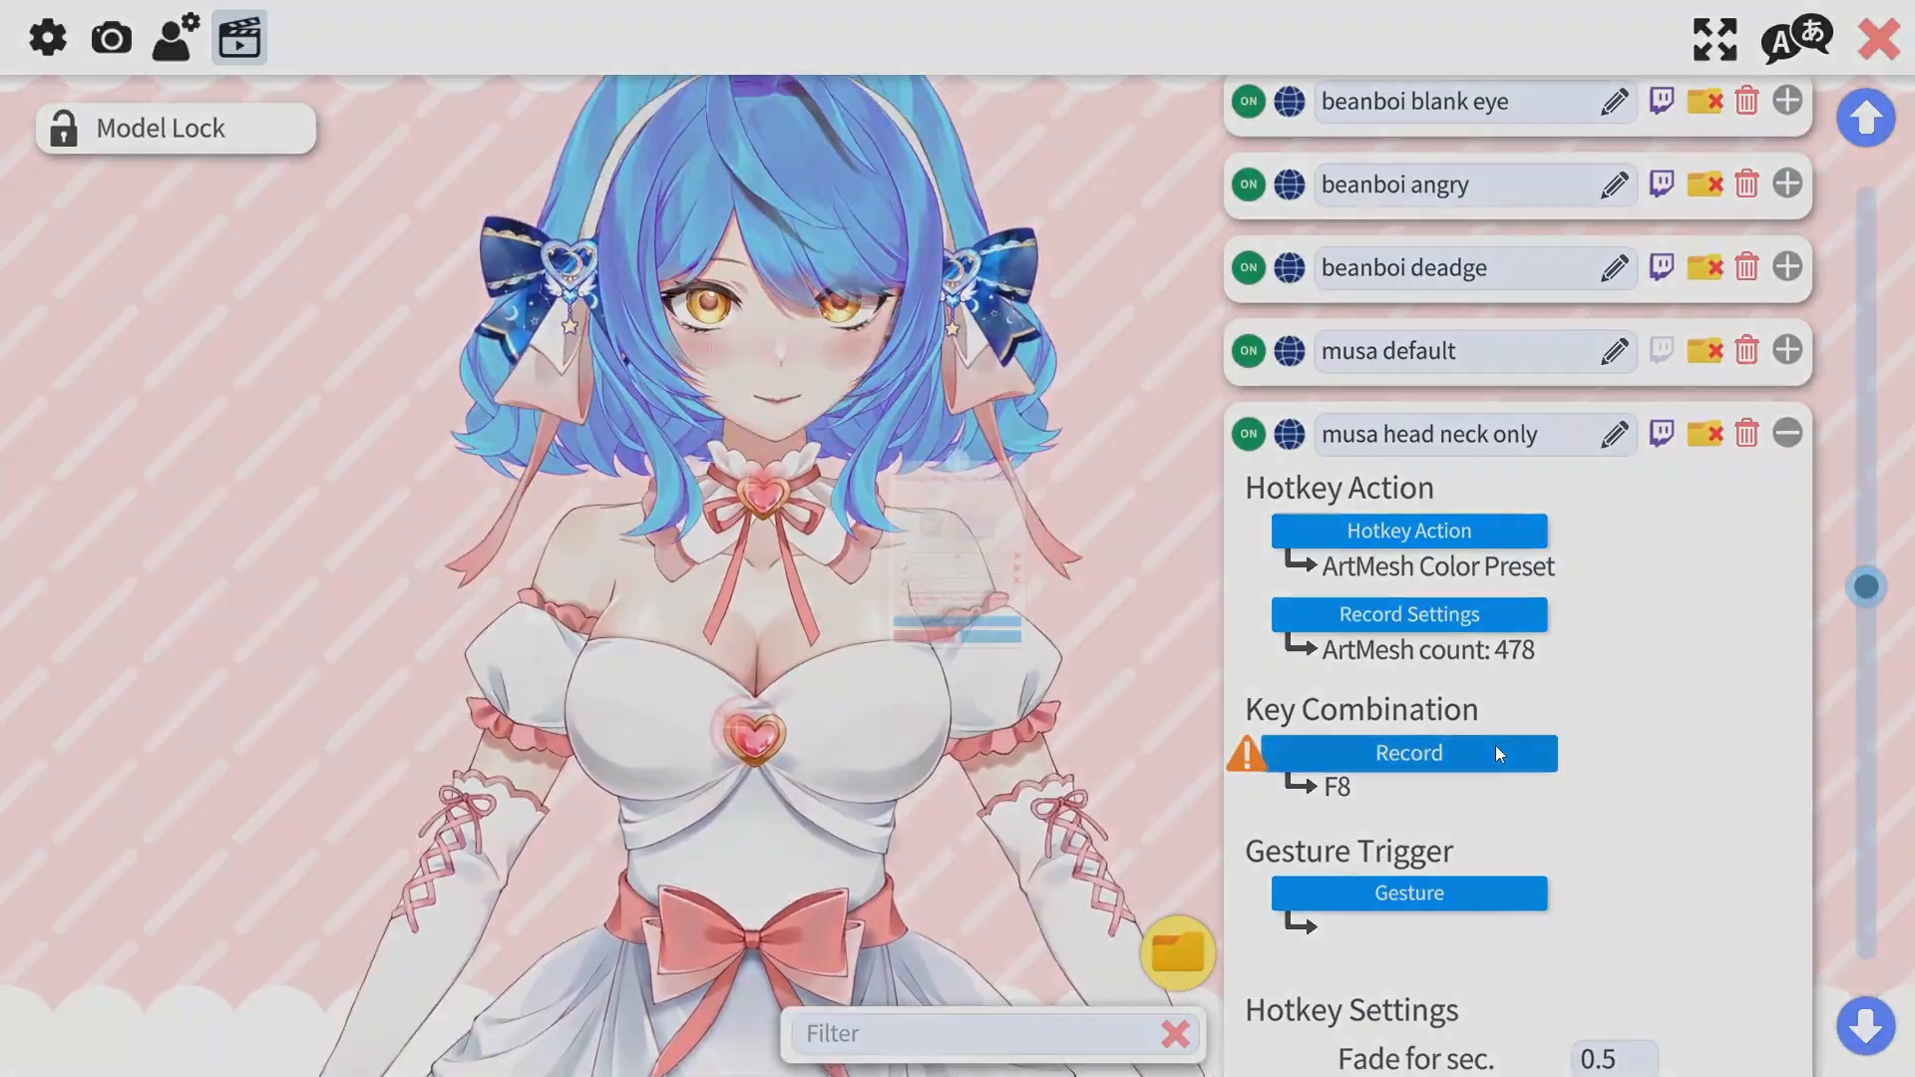
key("KP_Multiply")
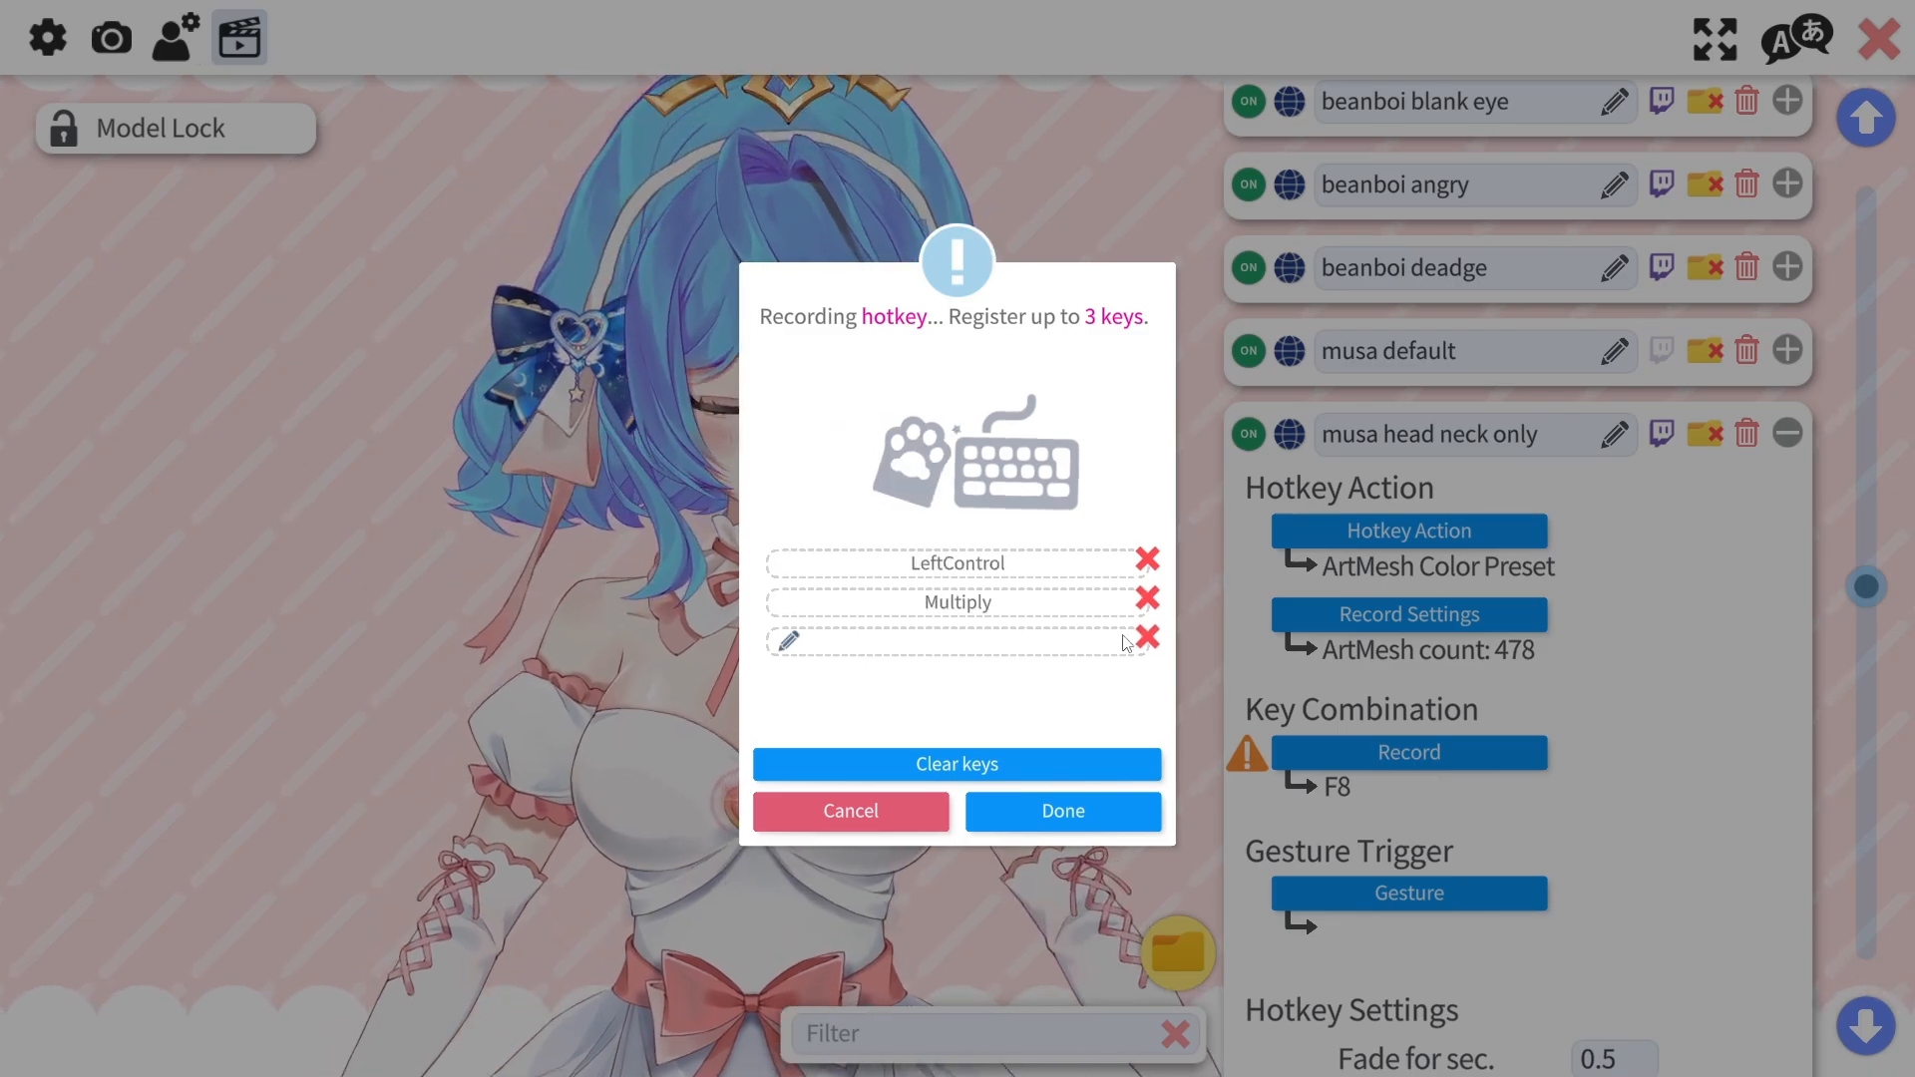
left_click(1116, 810)
Step: Open the model customization for the multiply and screen color of ArtMeshes
left_click_drag(1840, 602, 1841, 134)
left_click(177, 45)
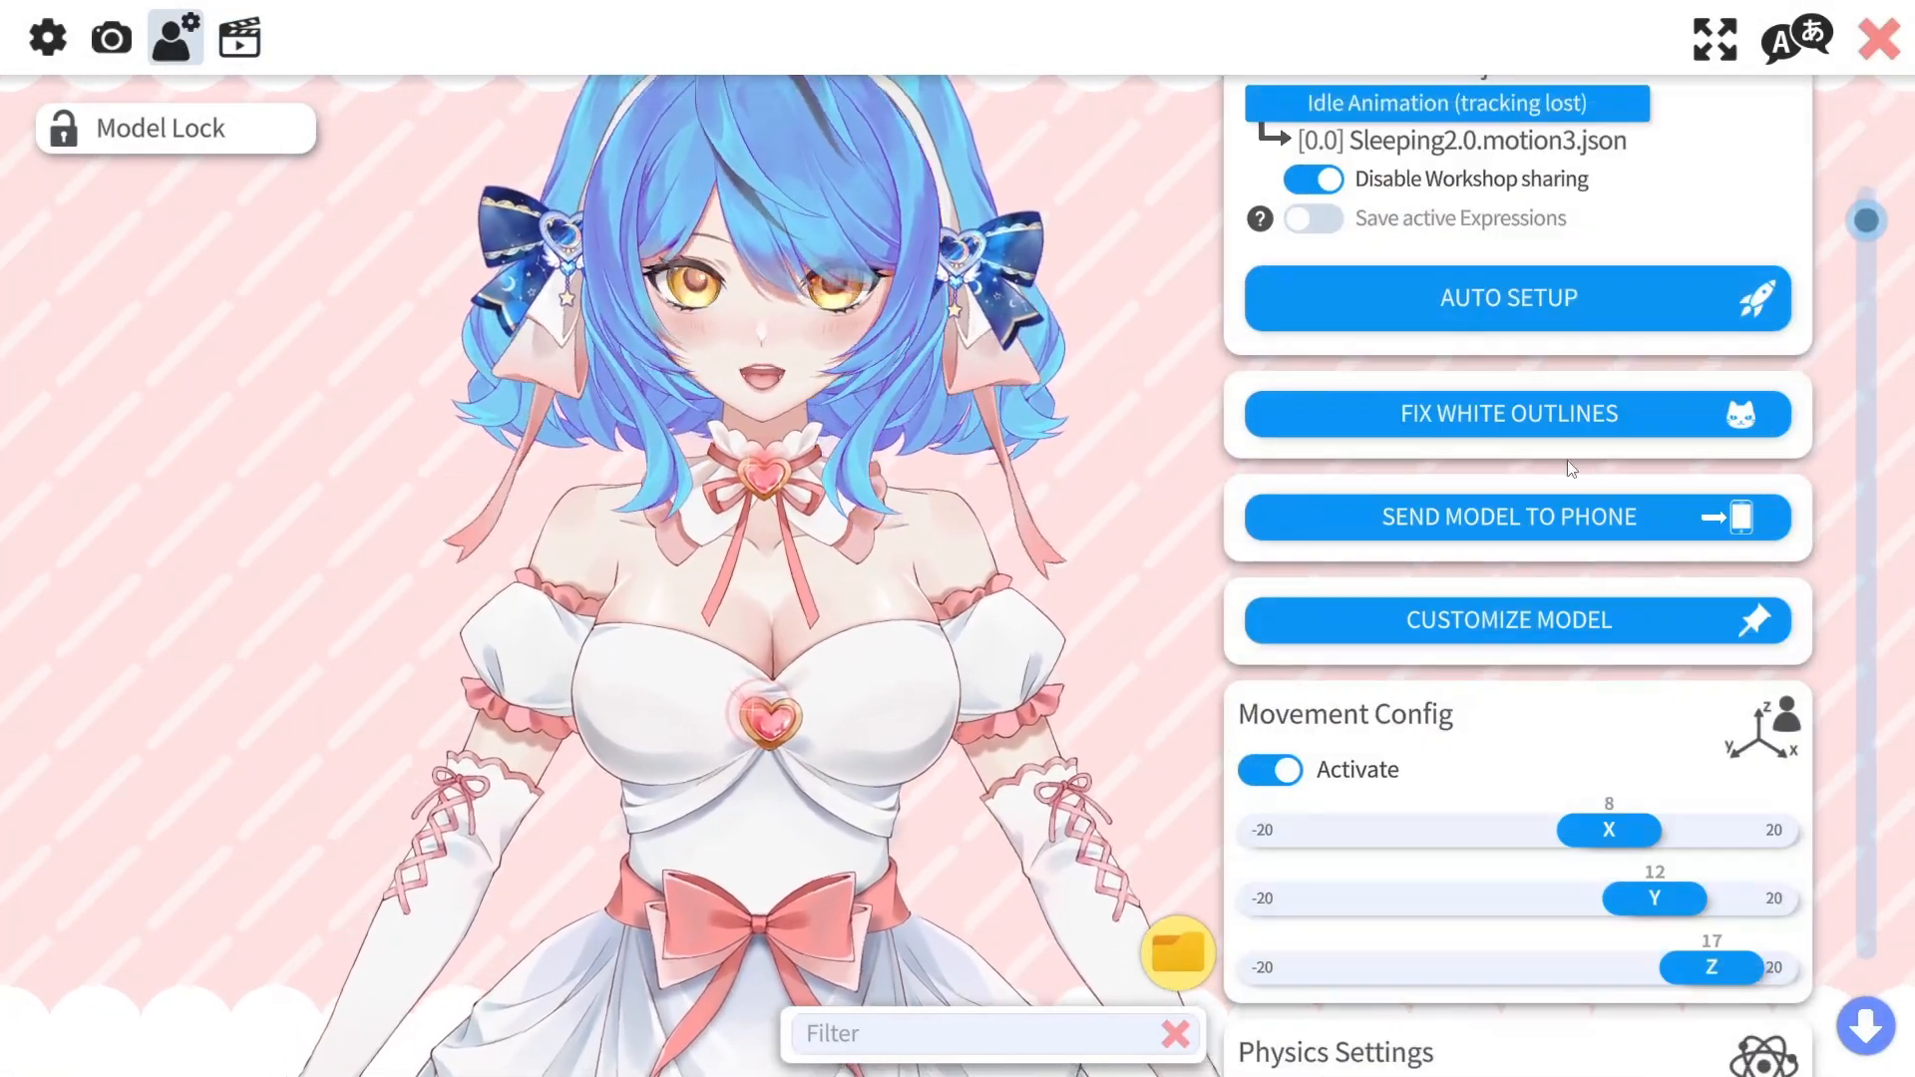
left_click(1488, 634)
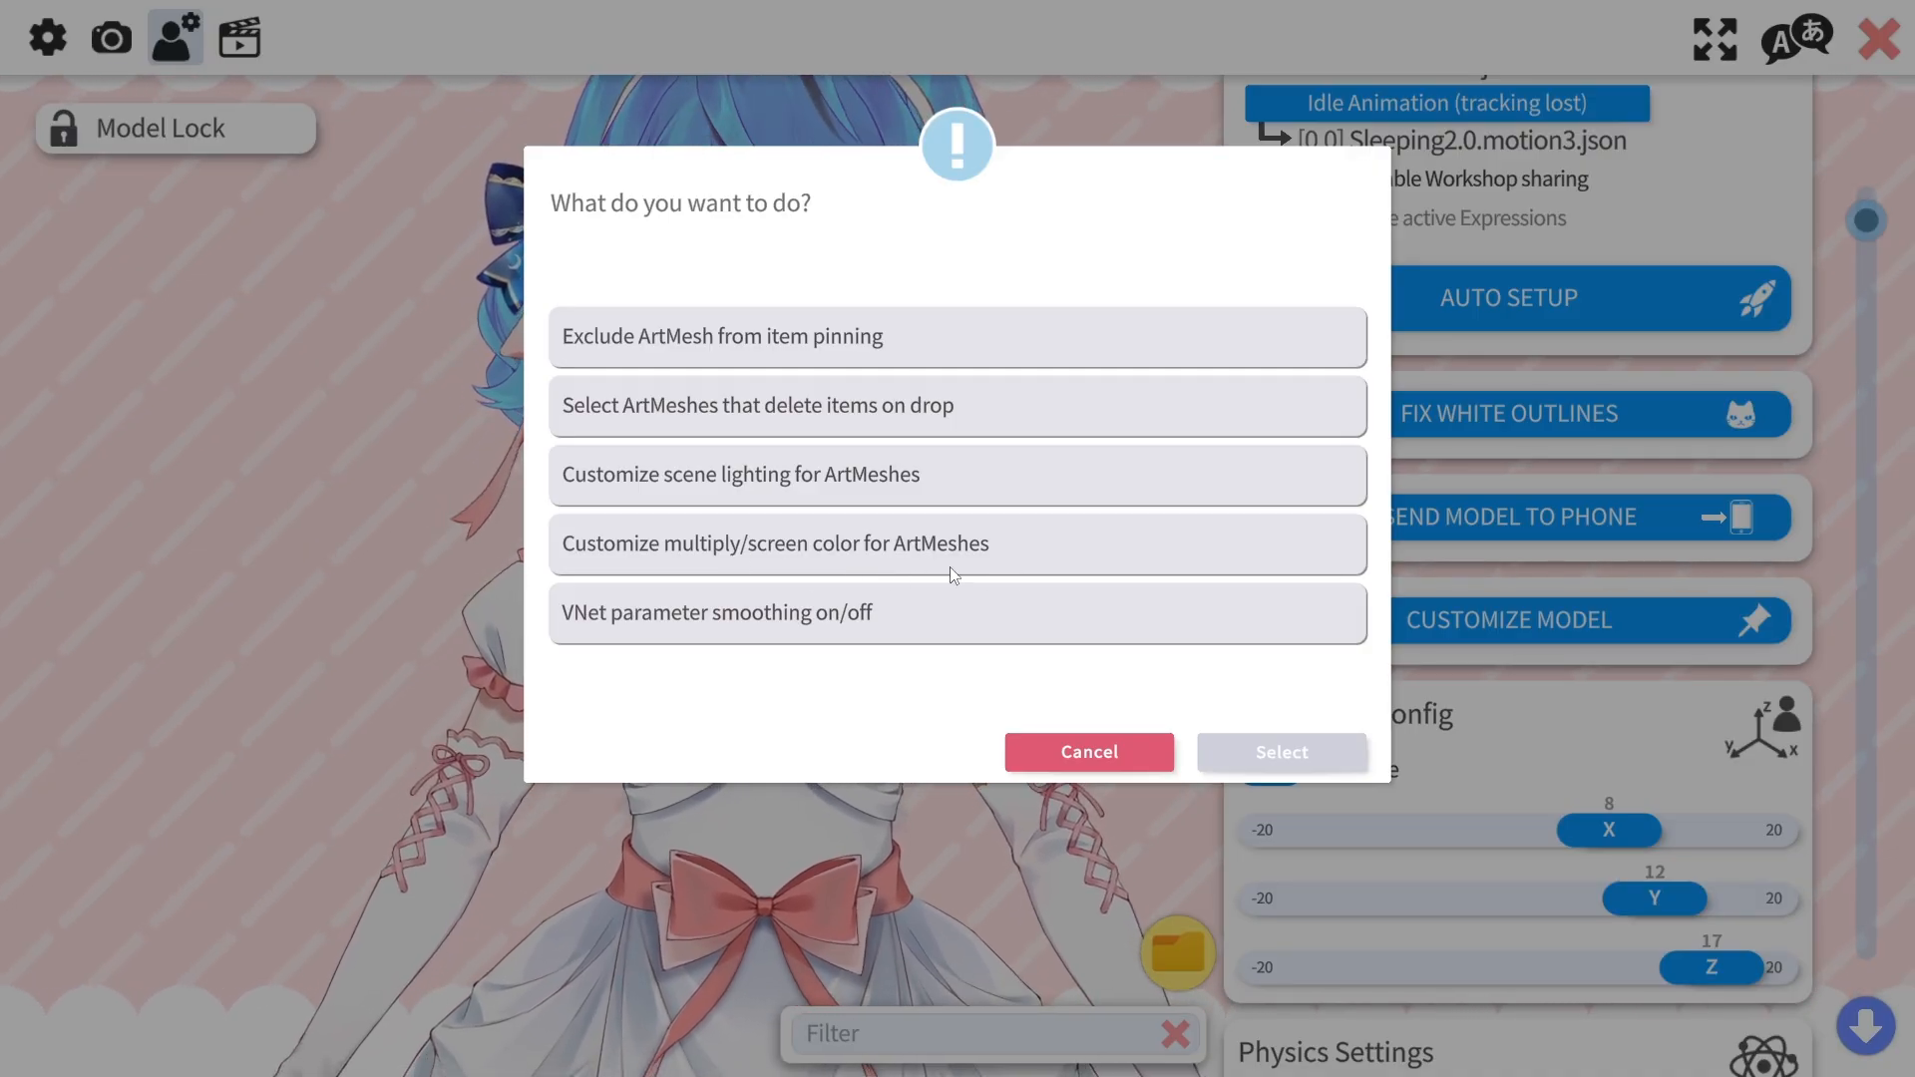
left_click(982, 555)
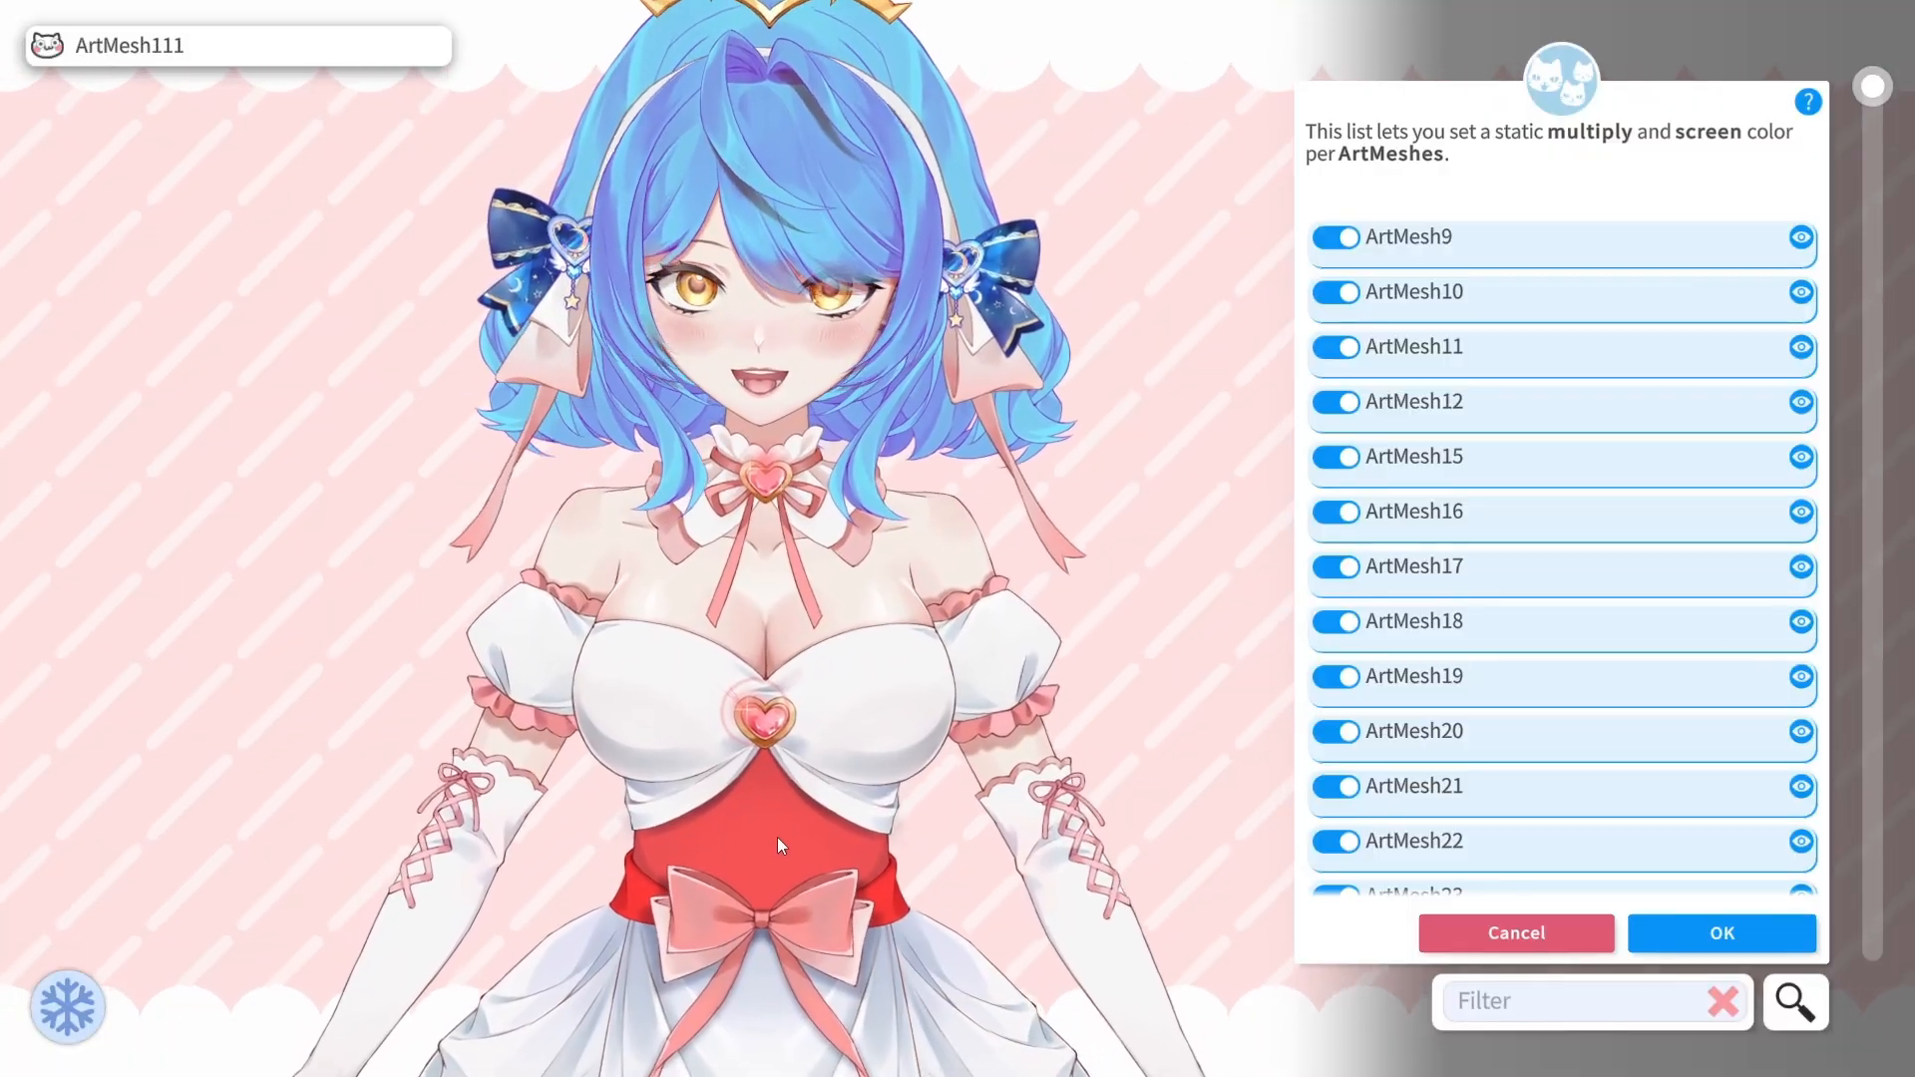
Step: Enable a custom color for the waist piece ArtMesh111, making its multiply color fully transparent and keeping screen color #000000
left_click(775, 836)
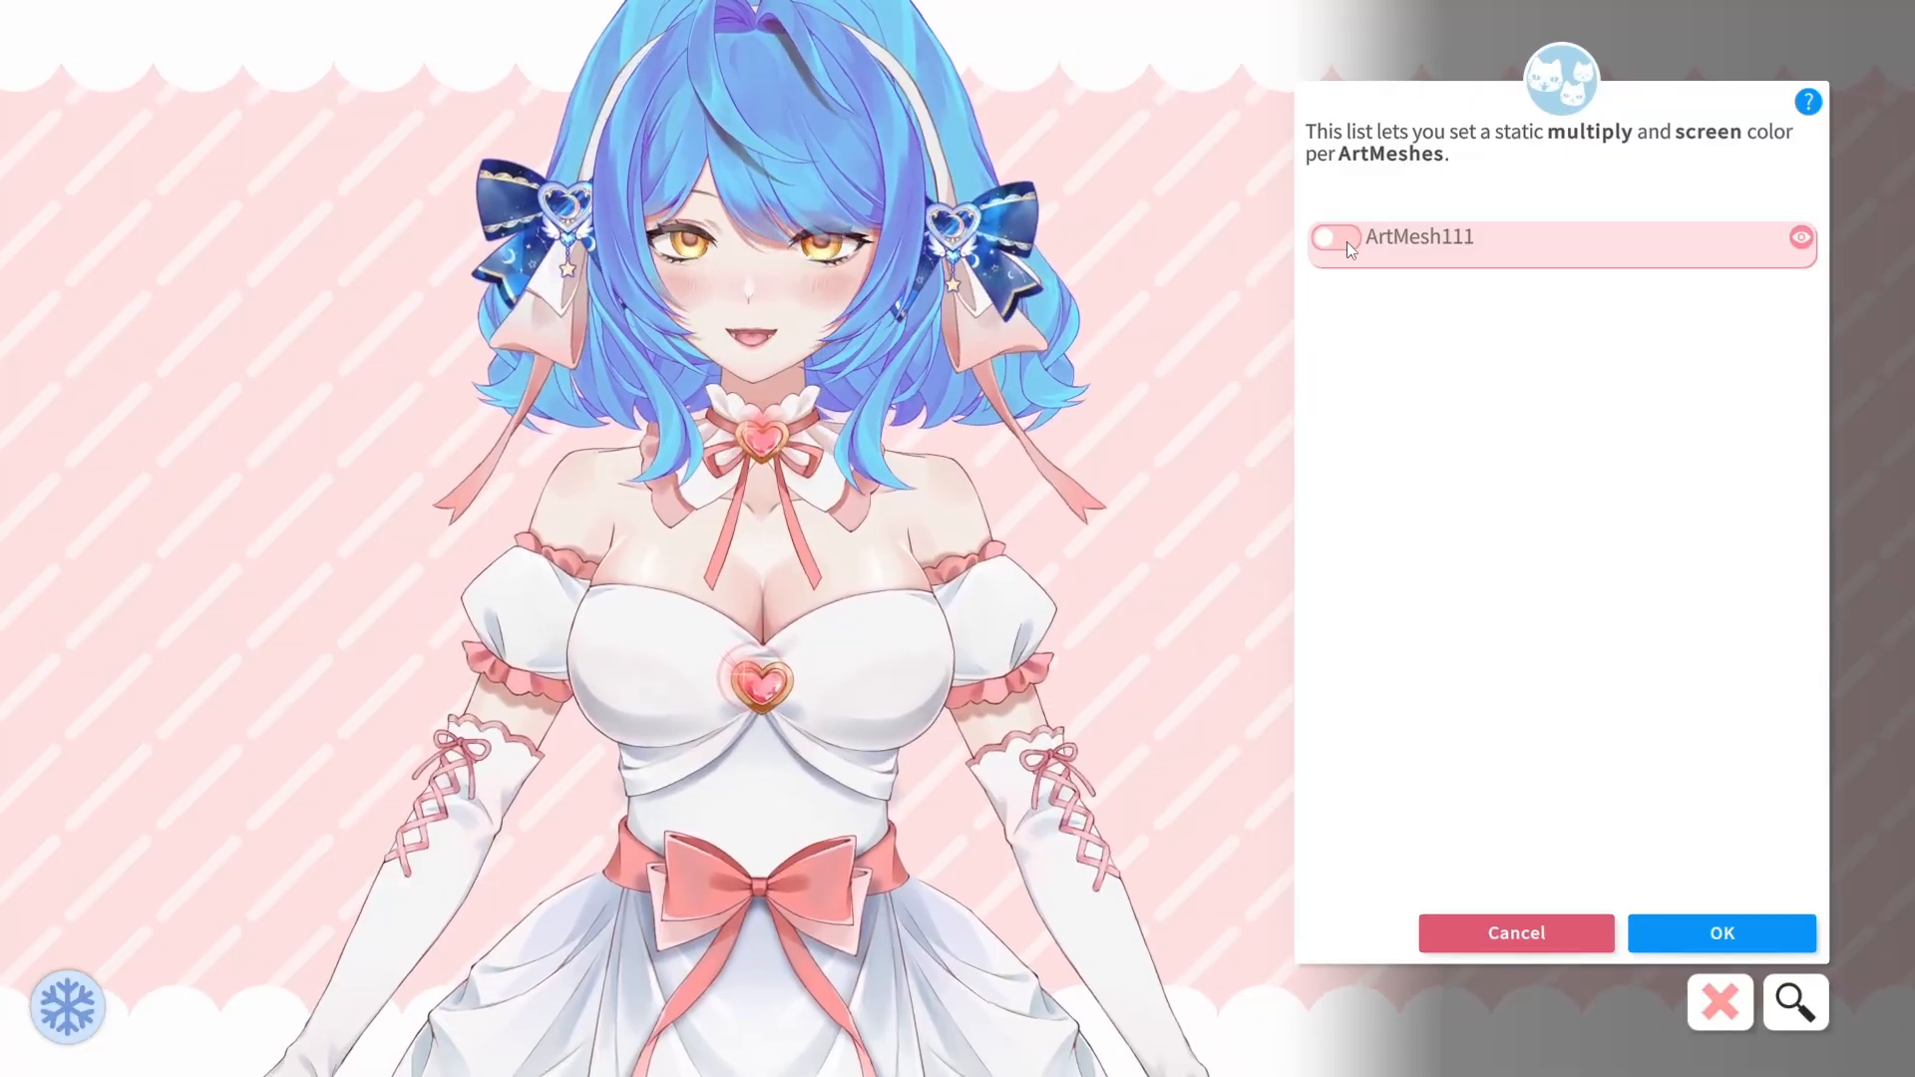
left_click(1345, 242)
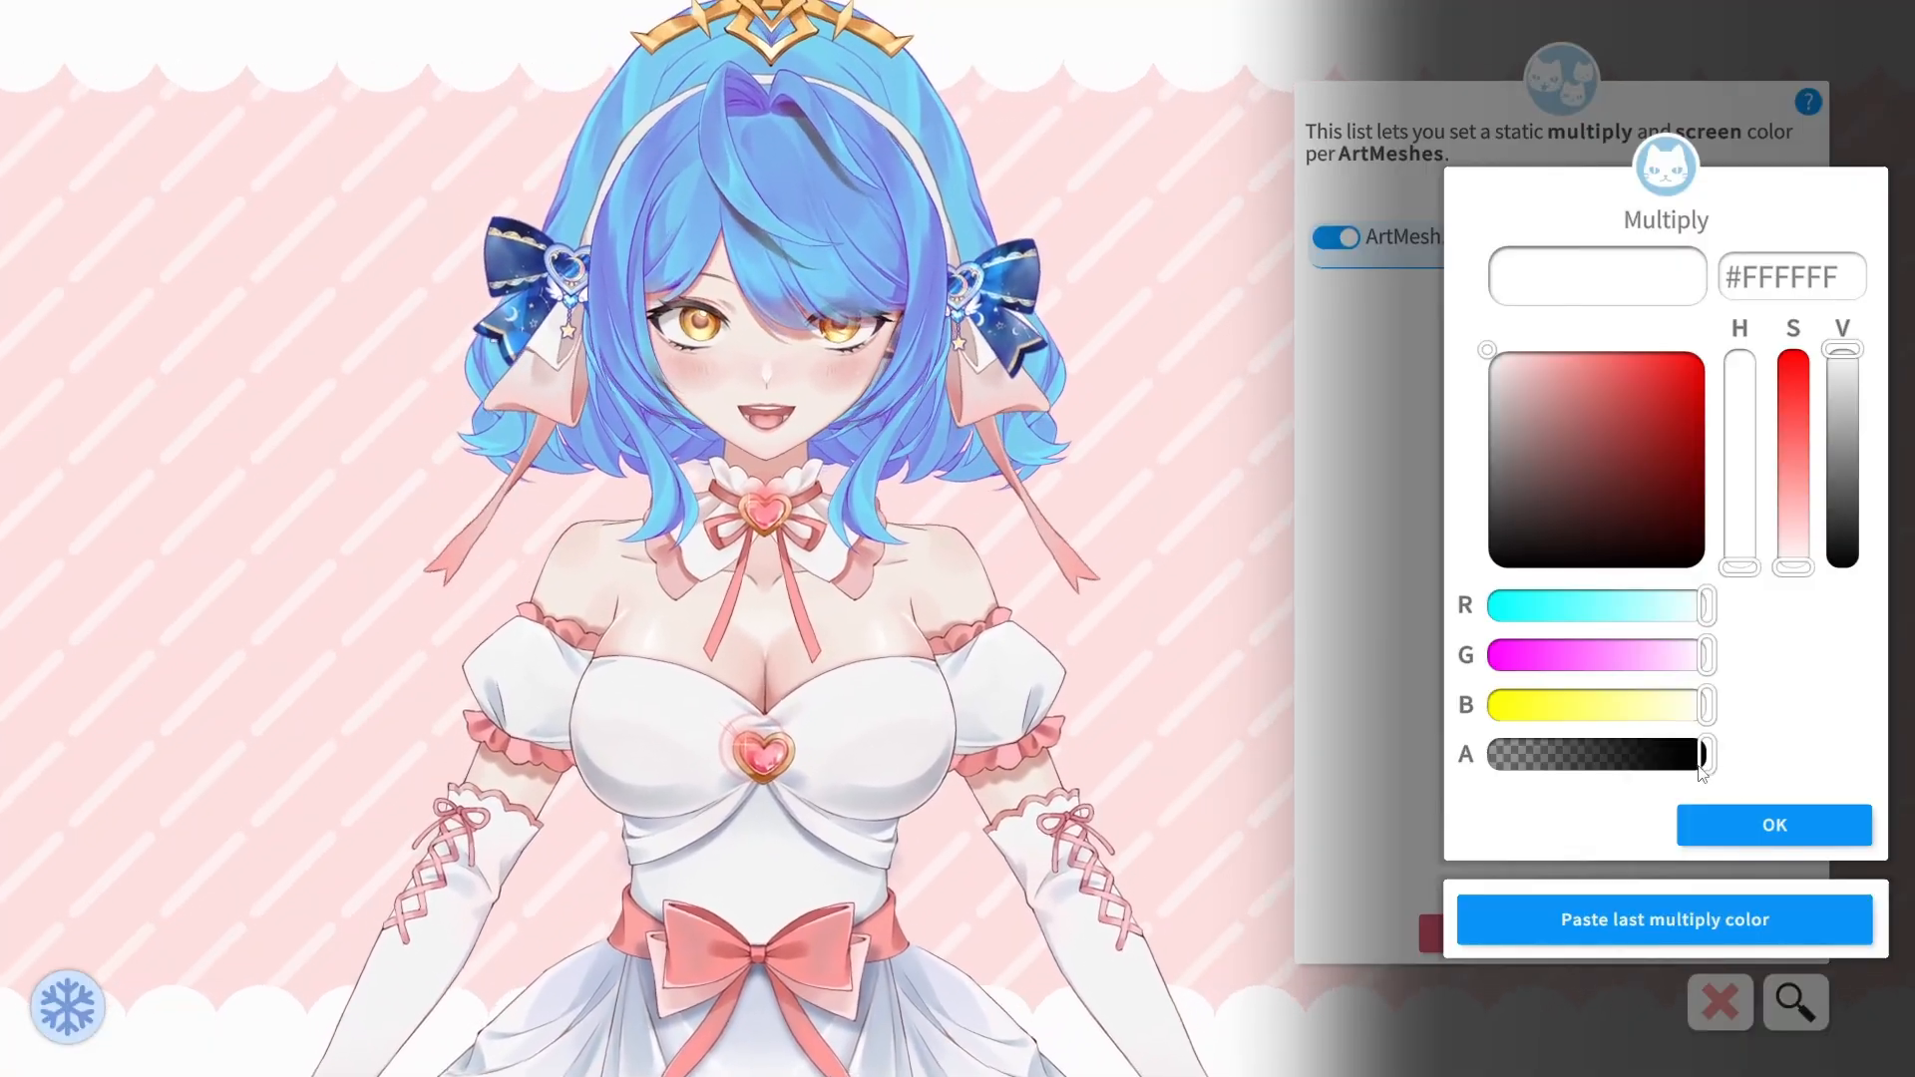
left_click_drag(1705, 764, 1682, 764)
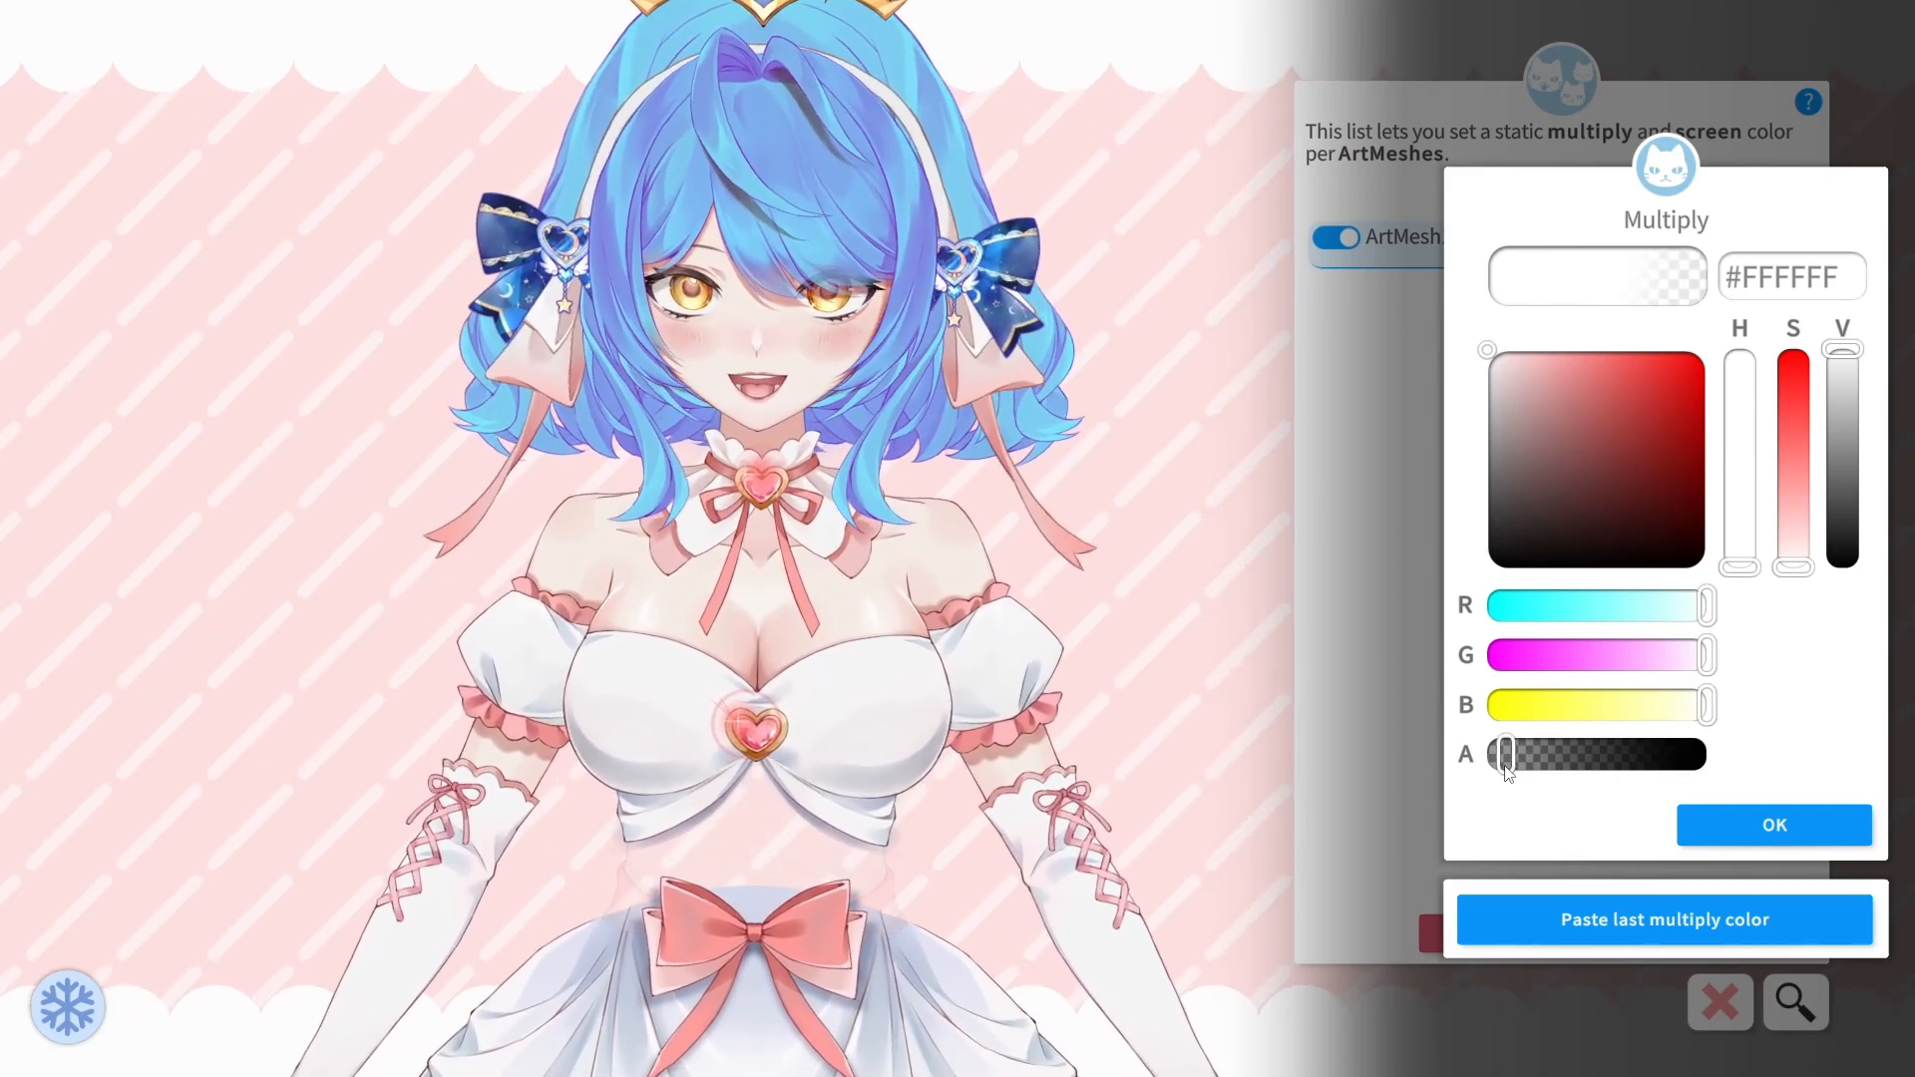
left_click_drag(1517, 774, 1481, 773)
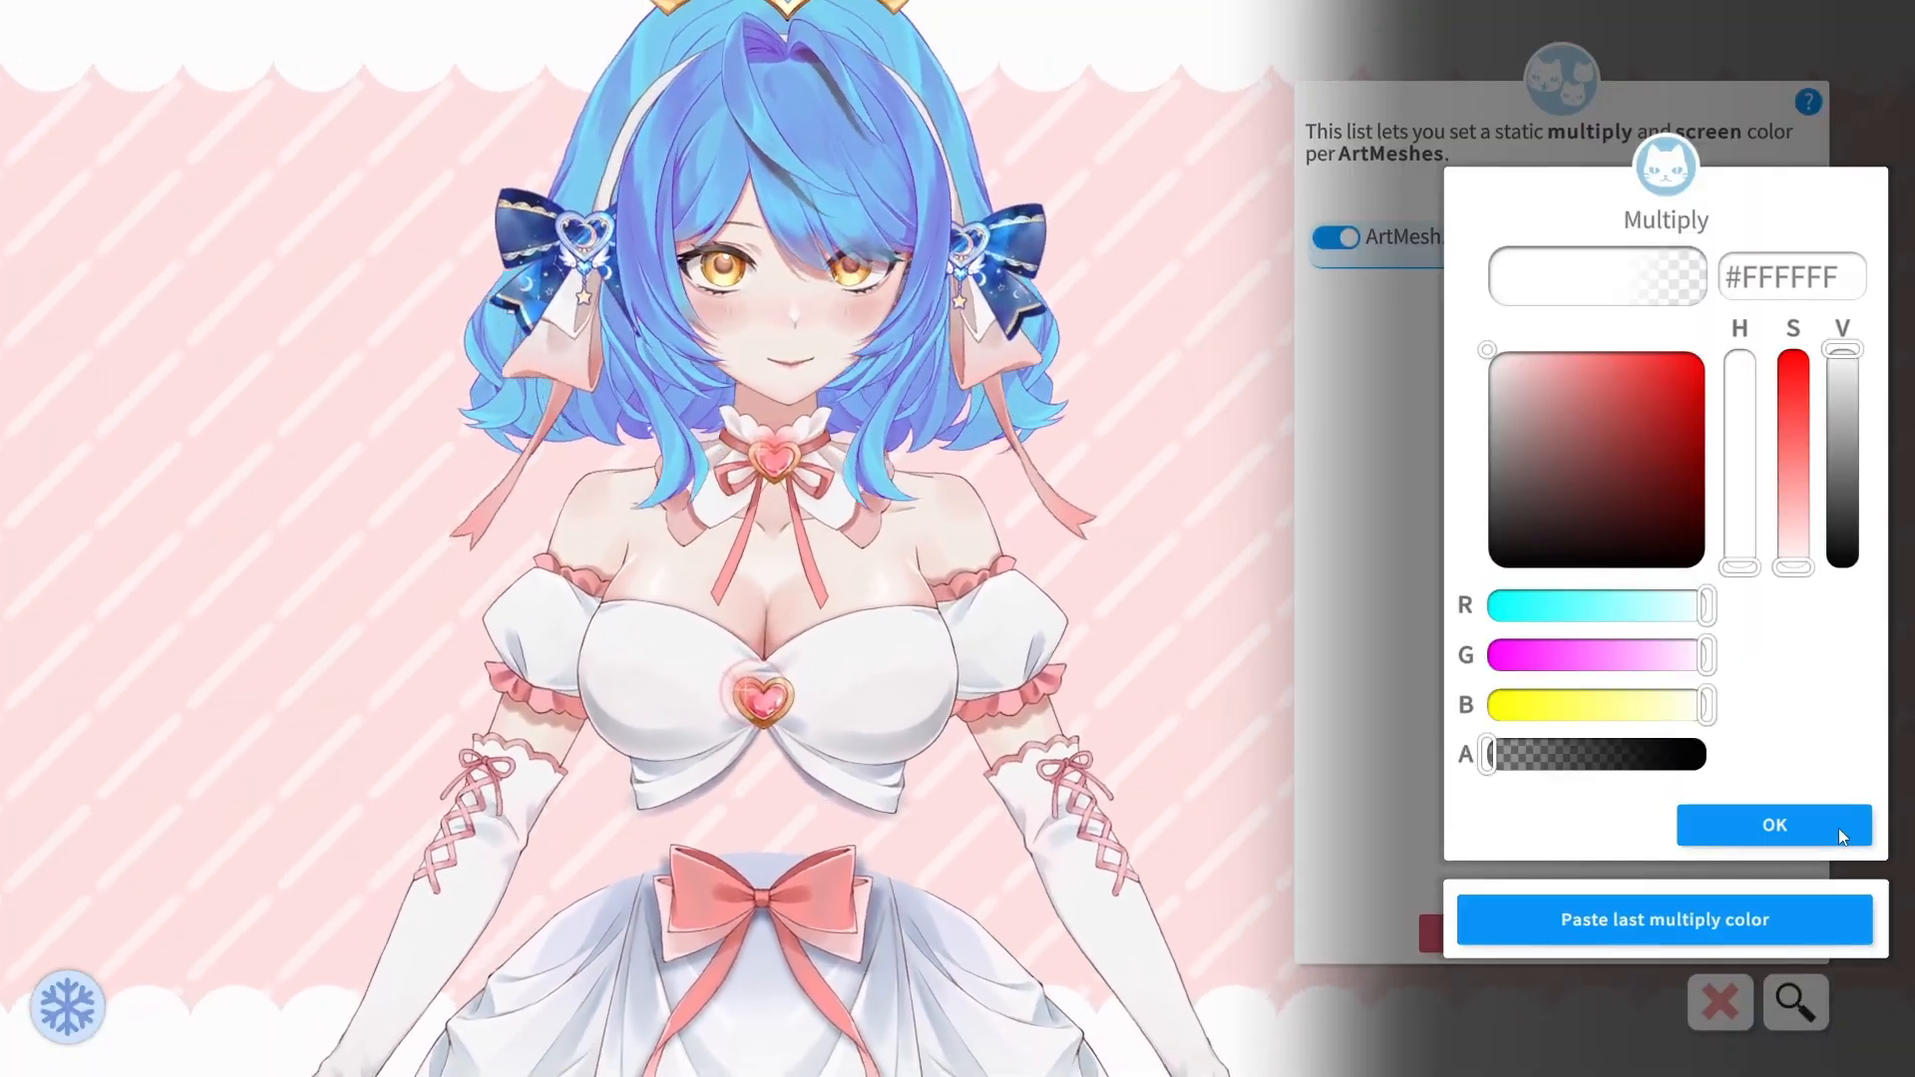
left_click(1781, 828)
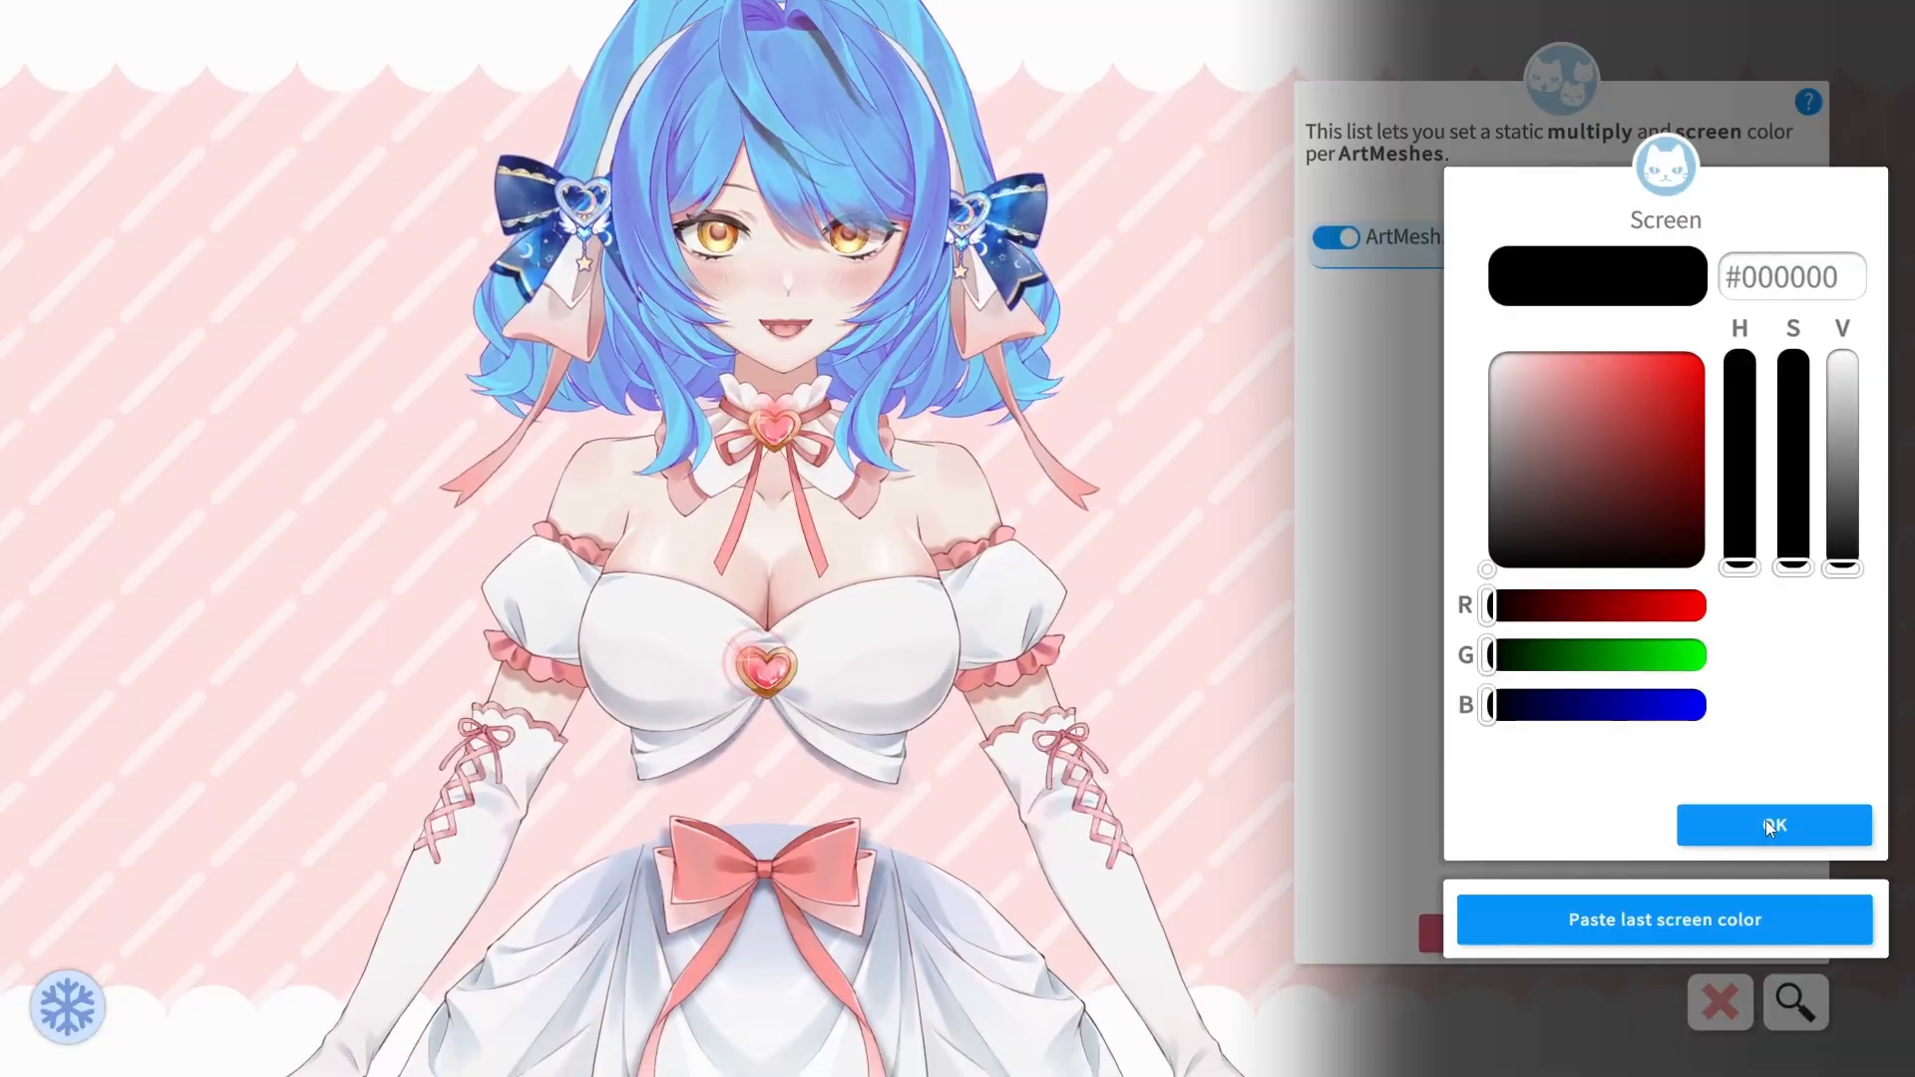
left_click(1766, 824)
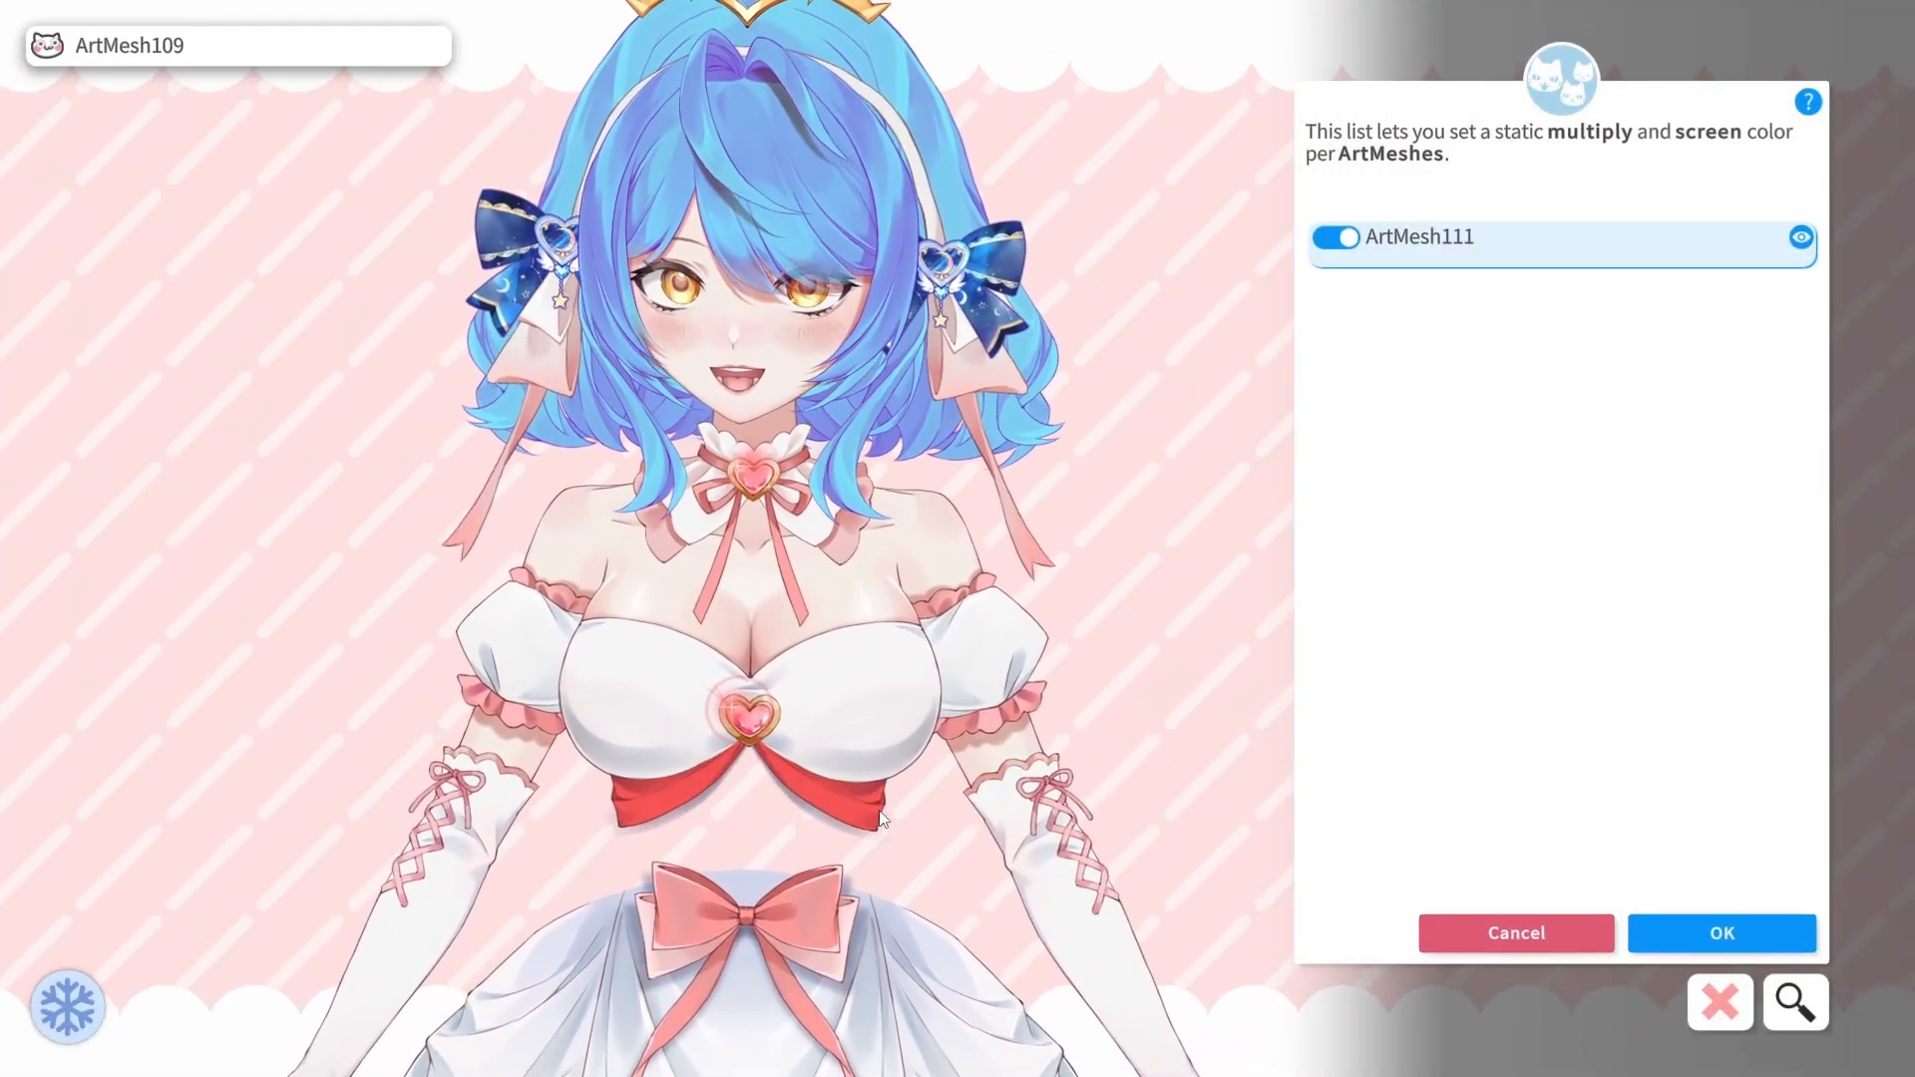
Step: Enable a custom color for ArtMesh110 below the bodice, pasting the last multiply color and accepting screen color #000000
left_click(881, 818)
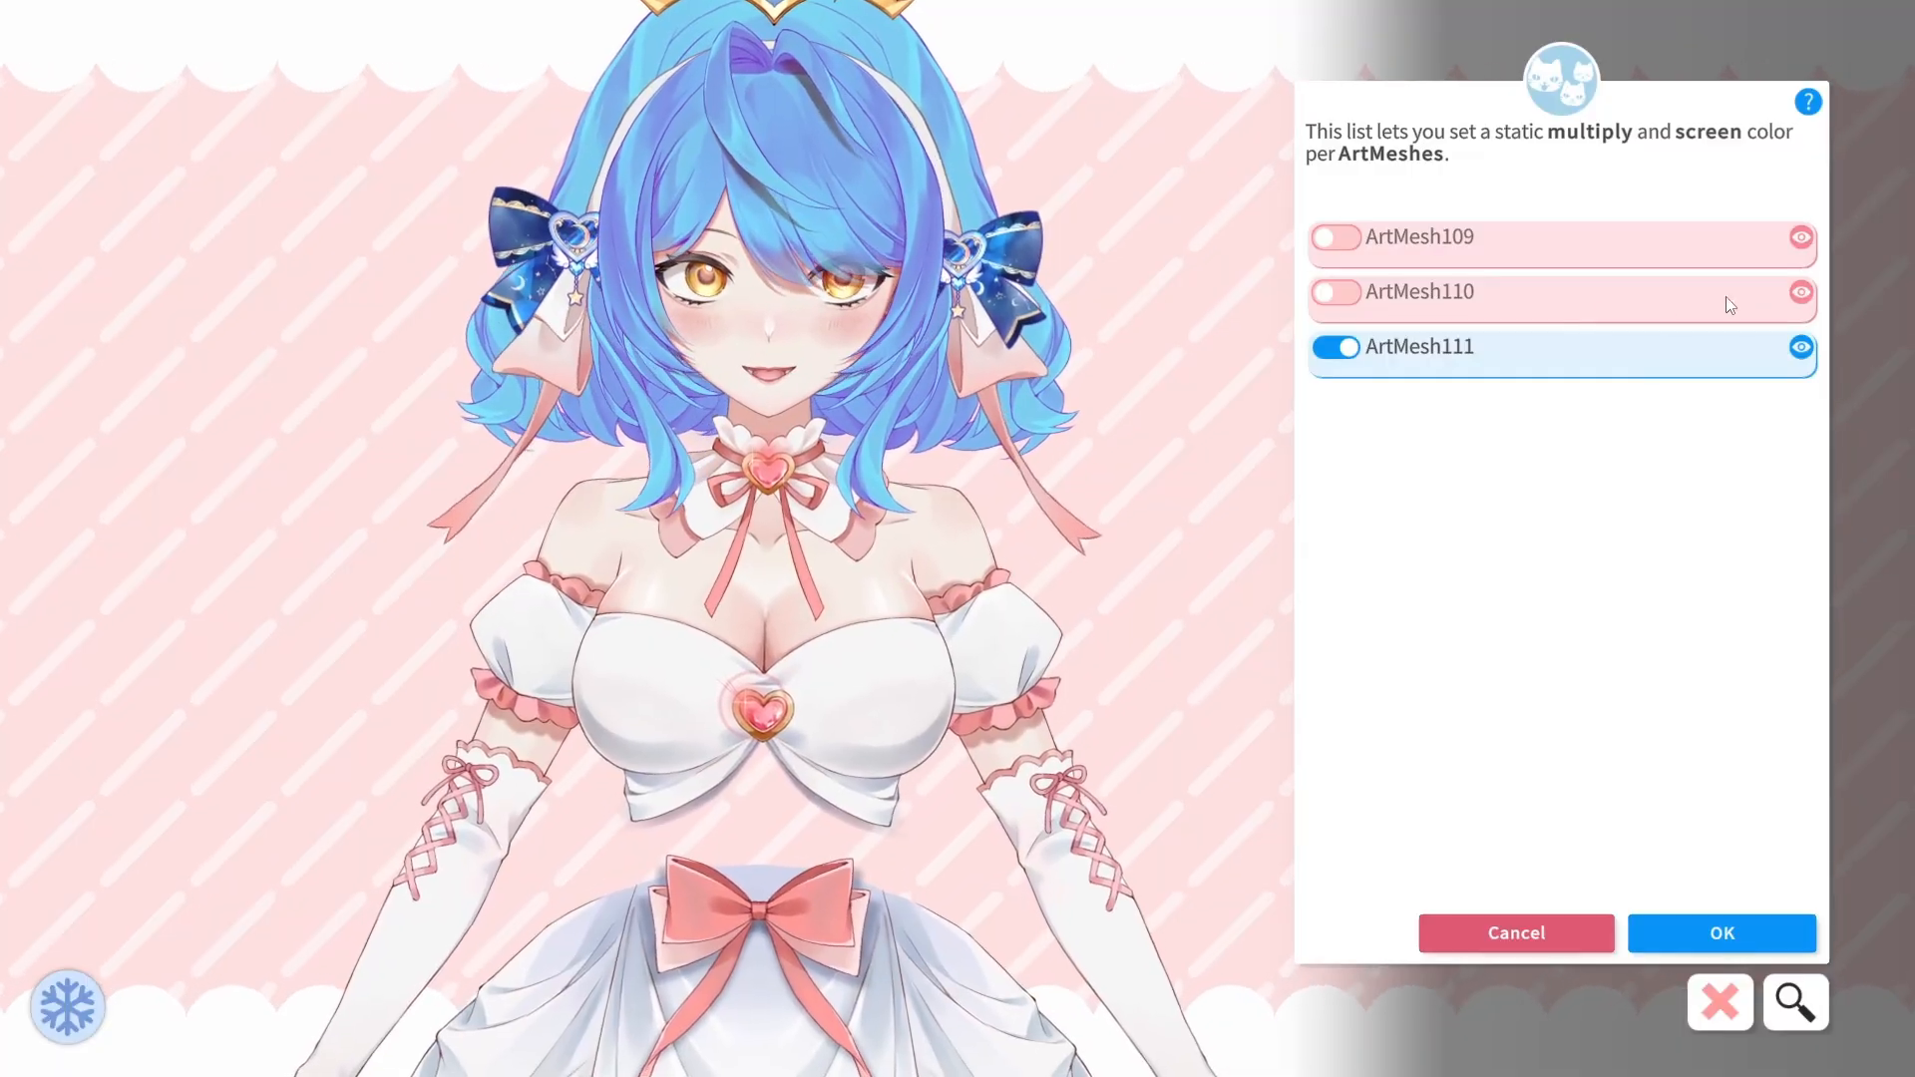
left_click(1336, 293)
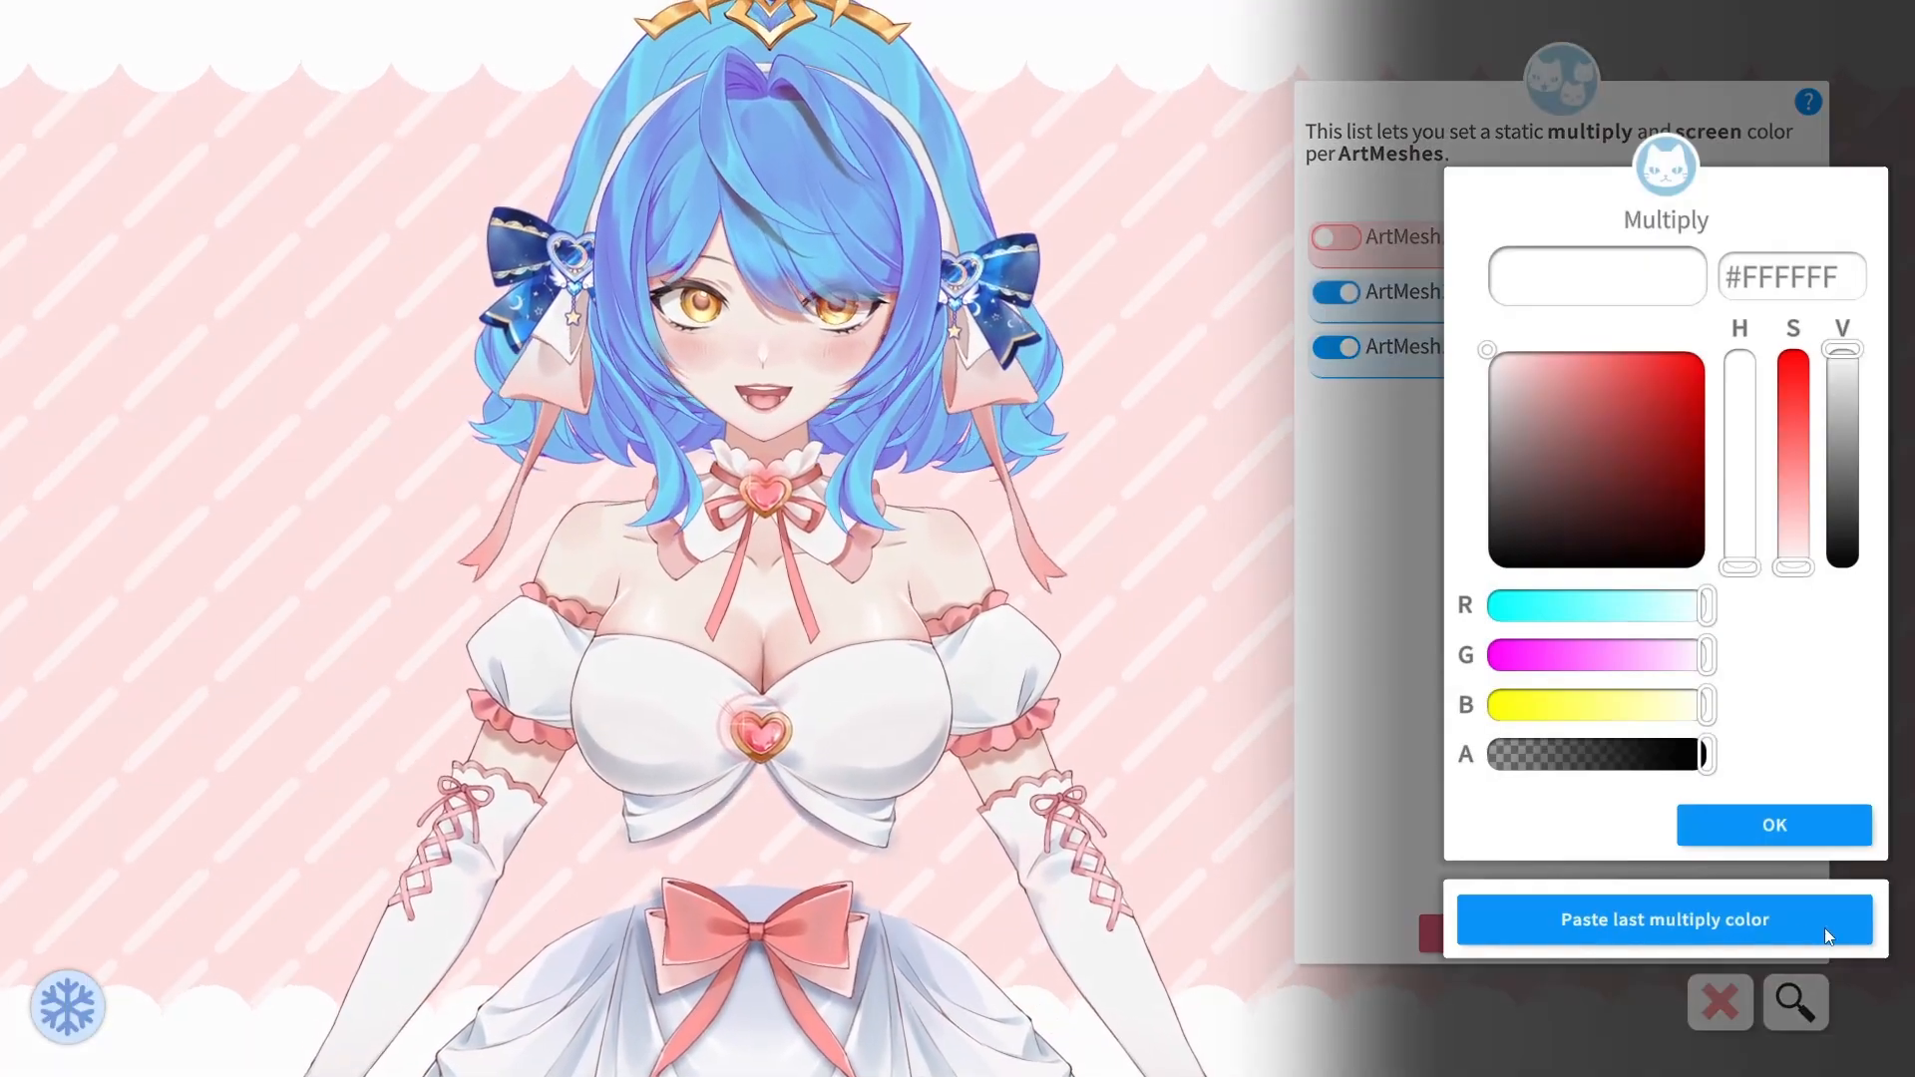
left_click(1743, 918)
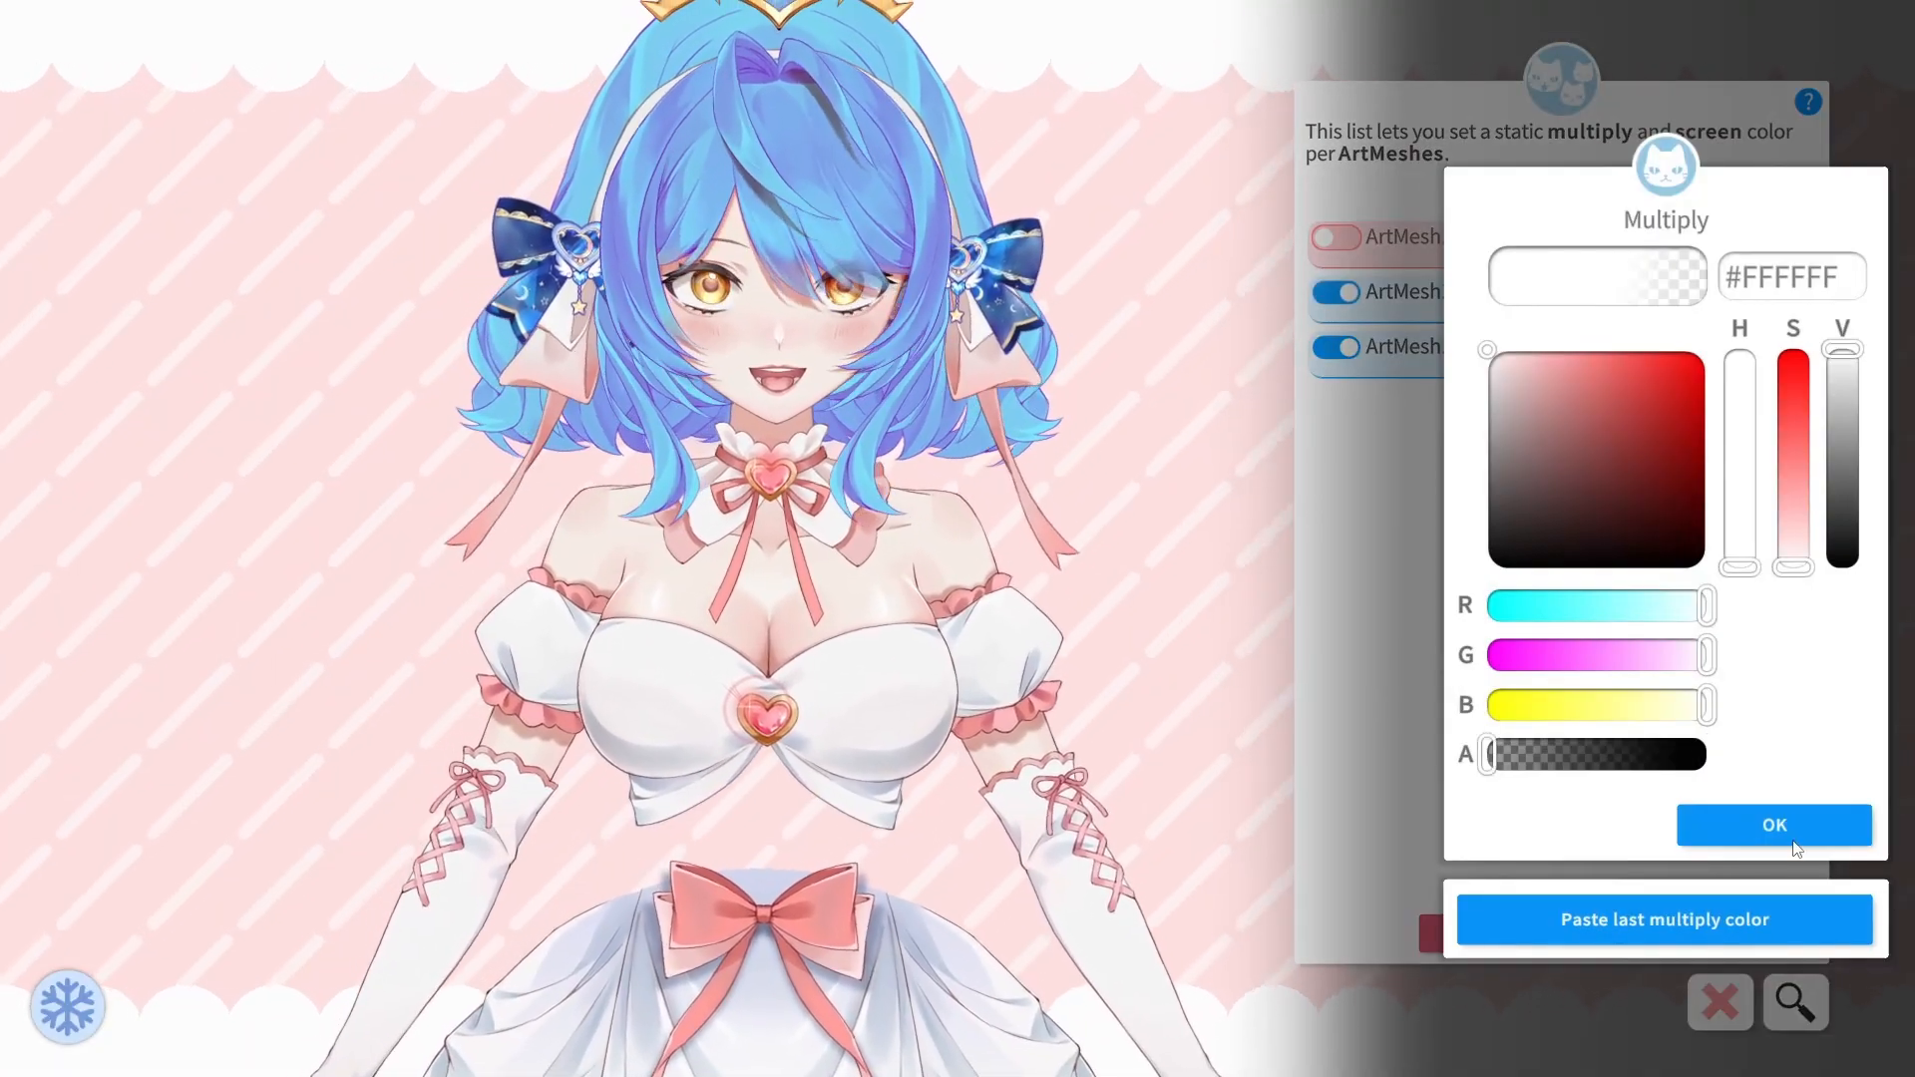
left_click(1777, 823)
left_click(1775, 823)
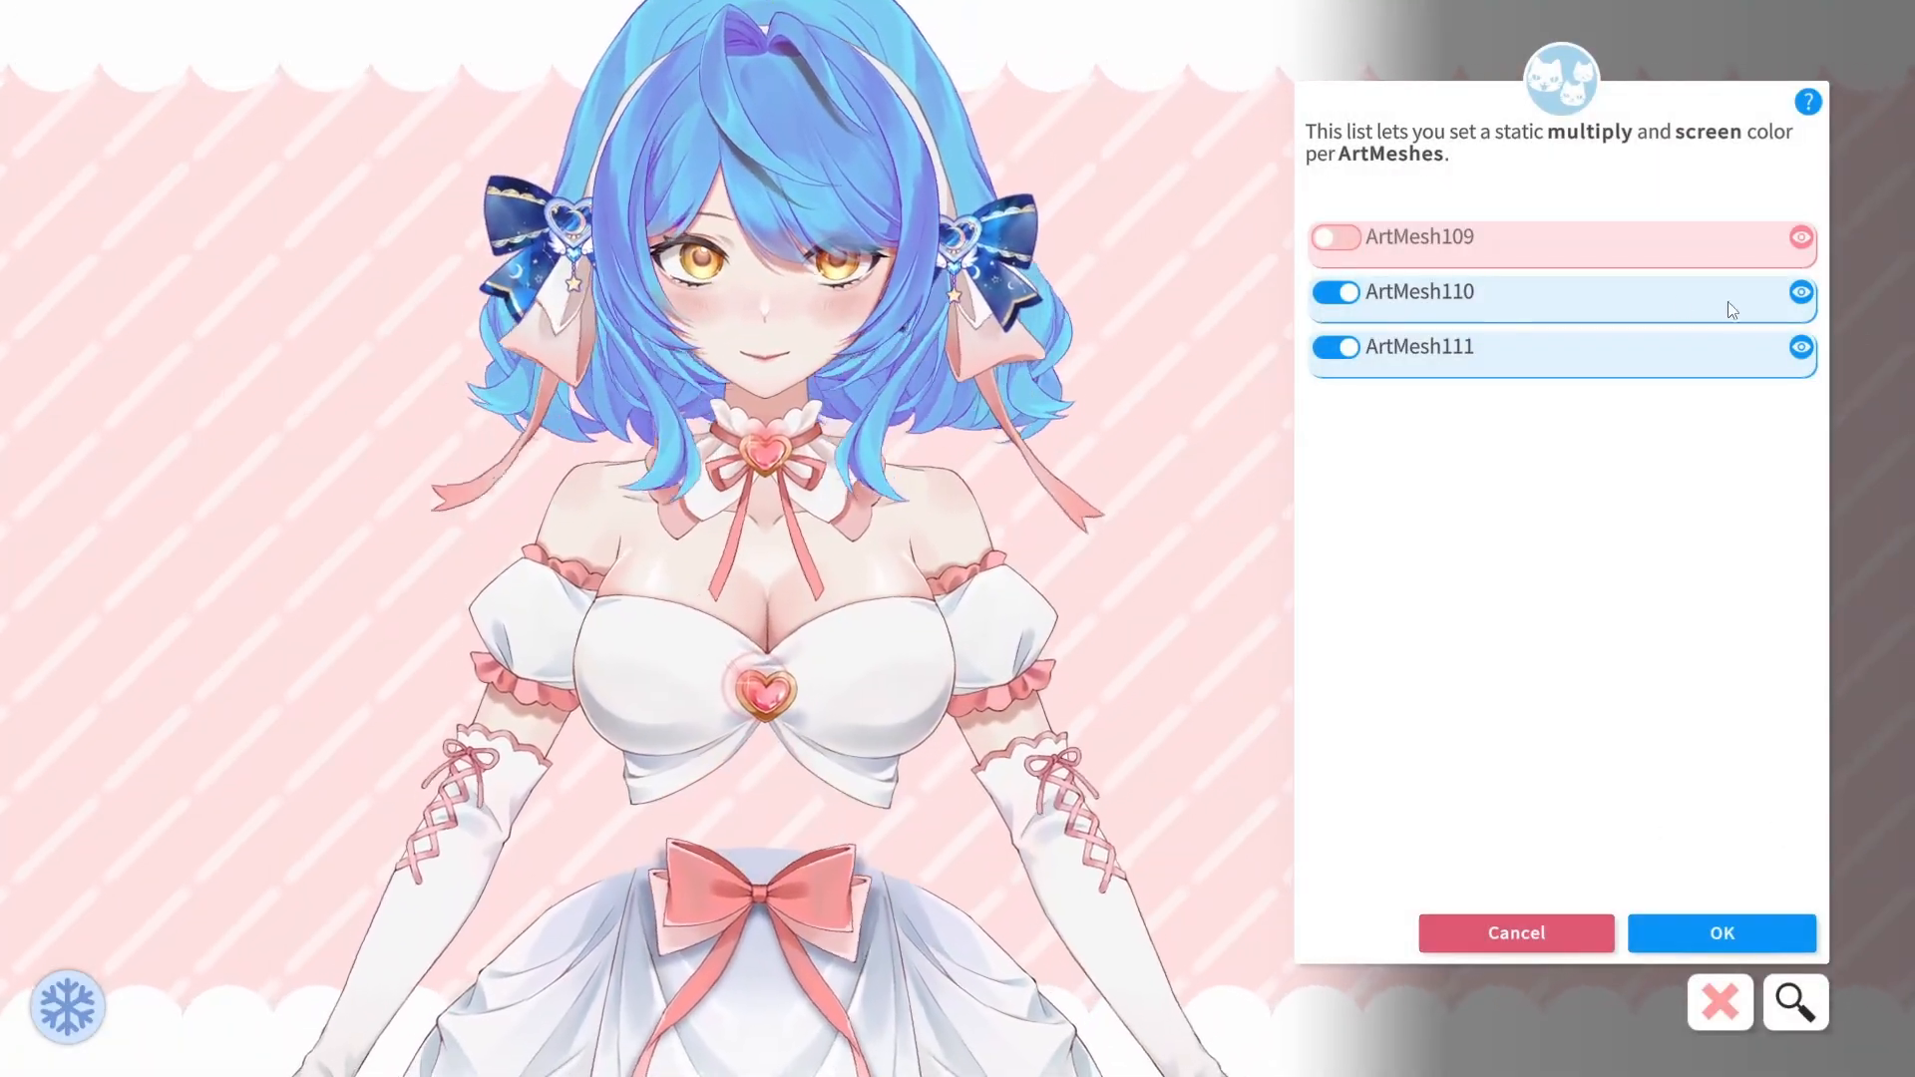
left_click(1730, 309)
left_click(1738, 820)
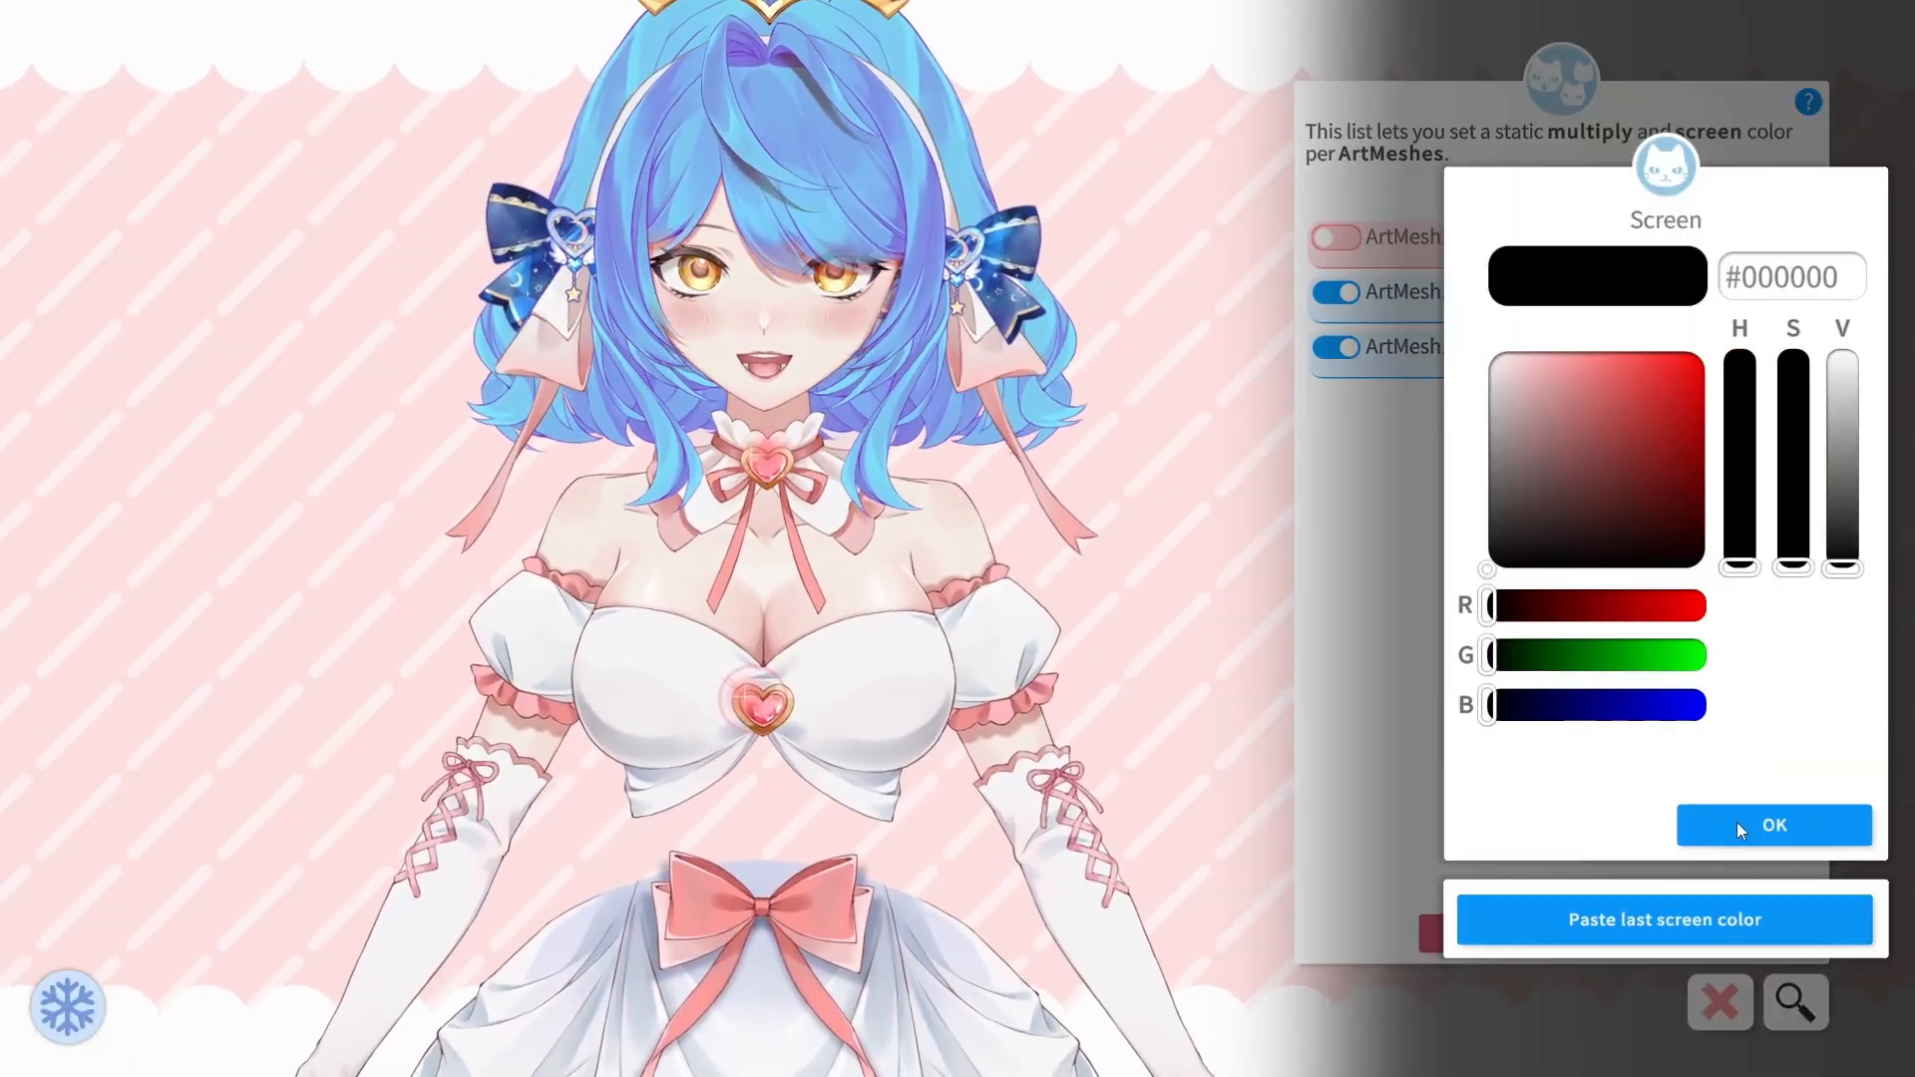
left_click(1738, 821)
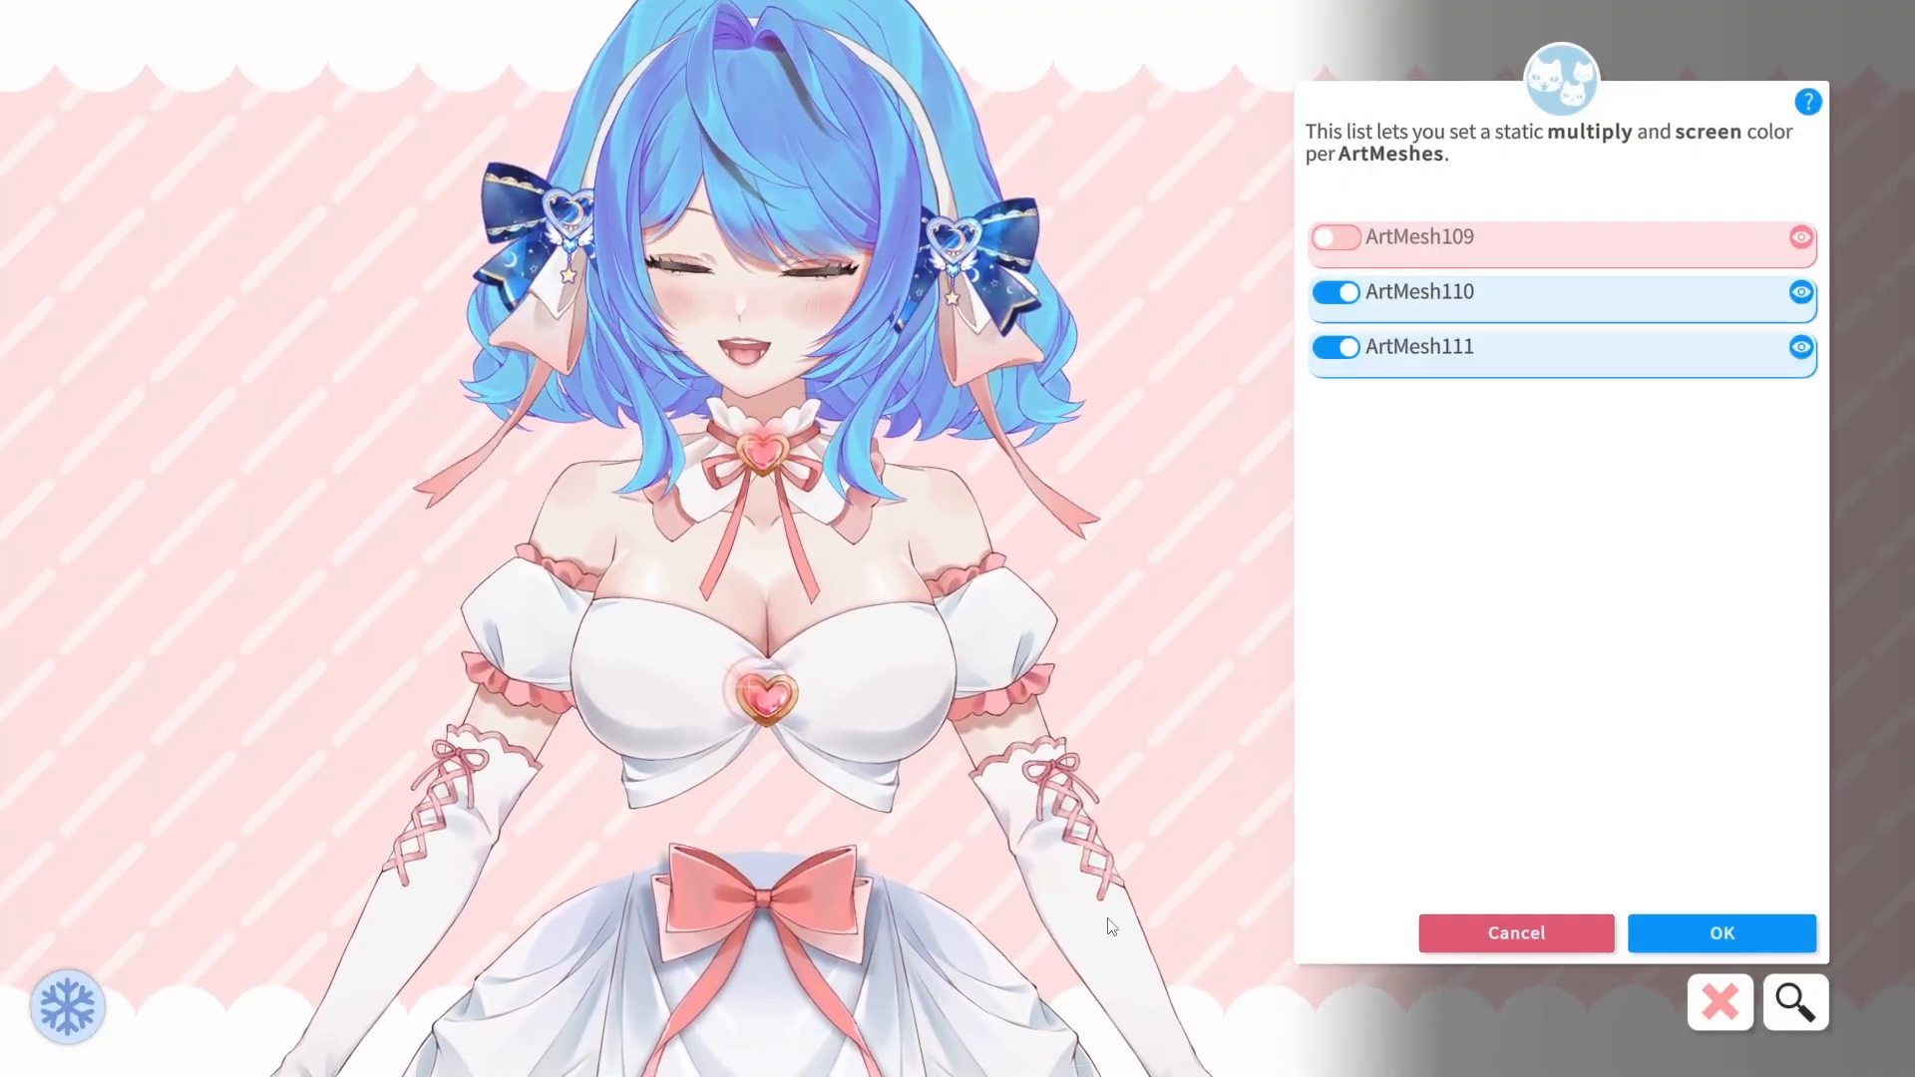
Step: Restore the multiply color of the waist piece ArtMesh111 to fully opaque #FFFFFF and accept its screen color
left_click(882, 802)
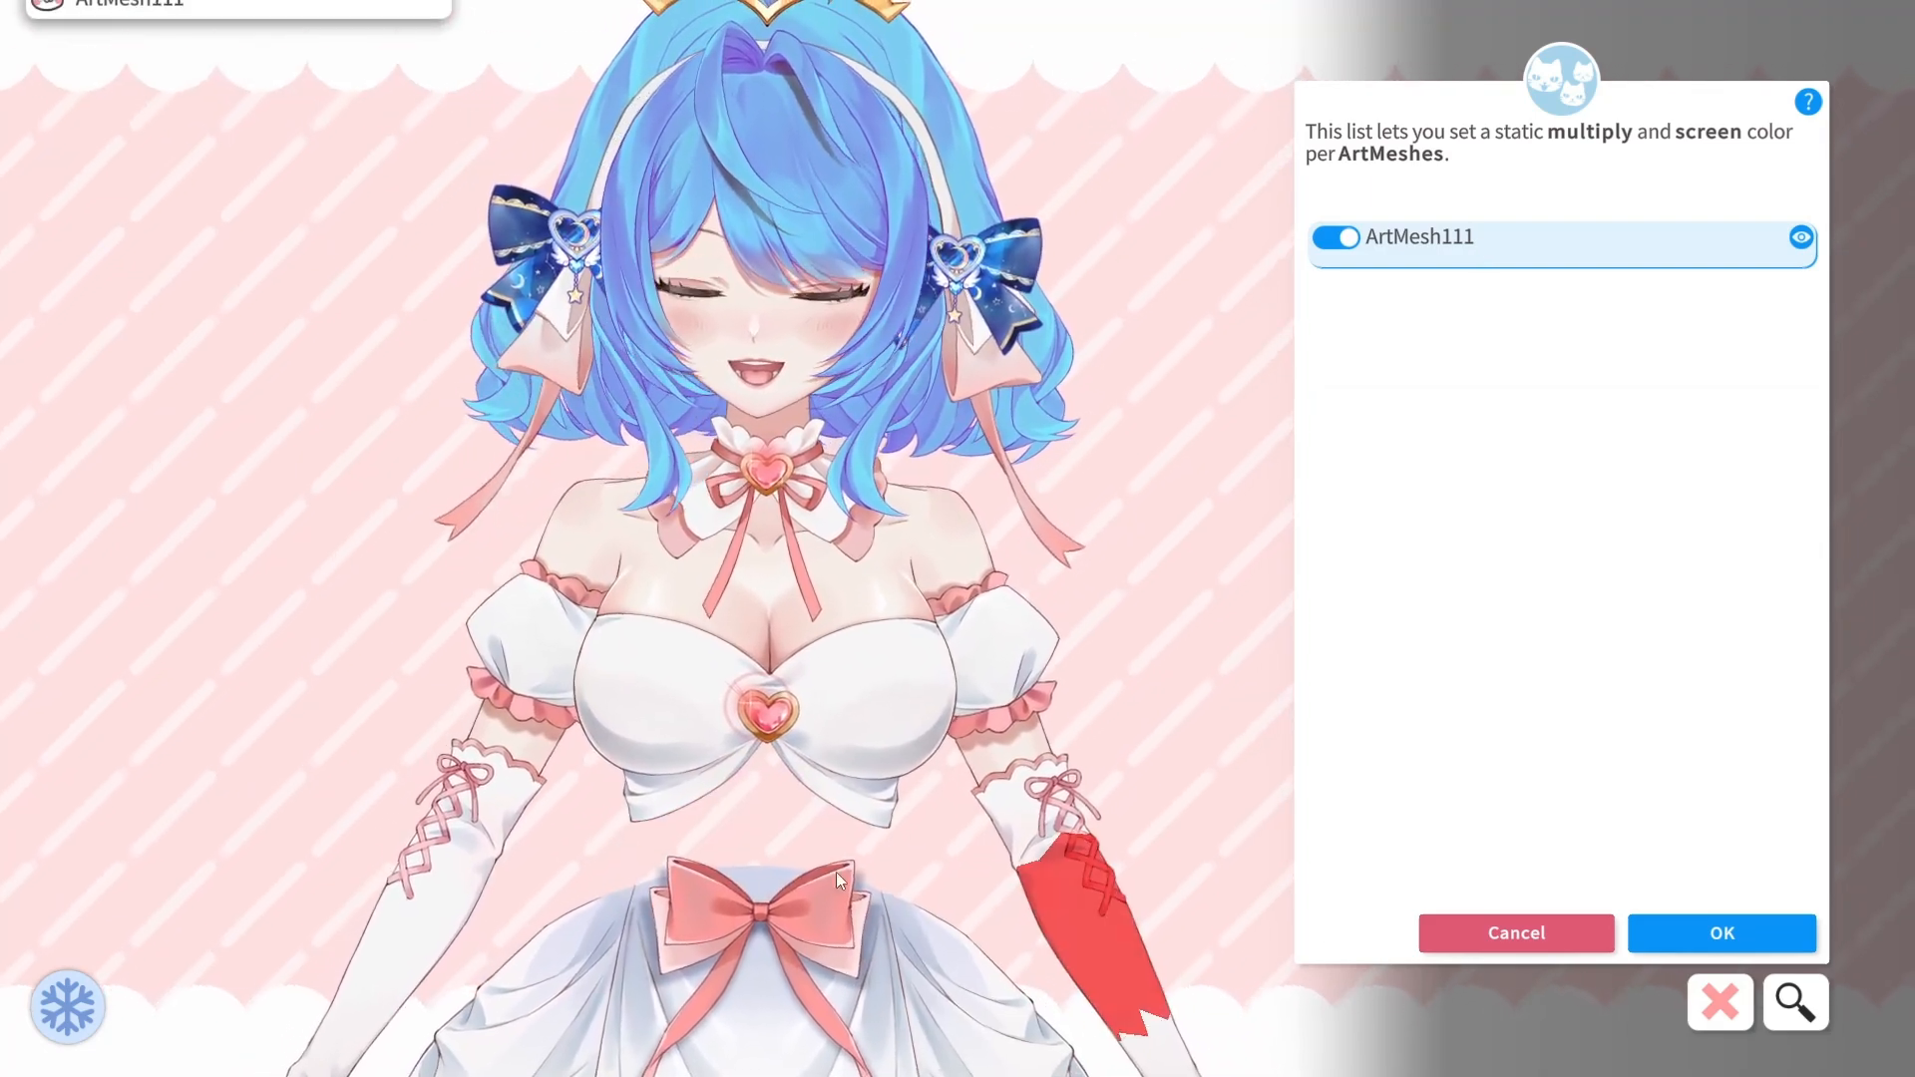
left_click(1679, 260)
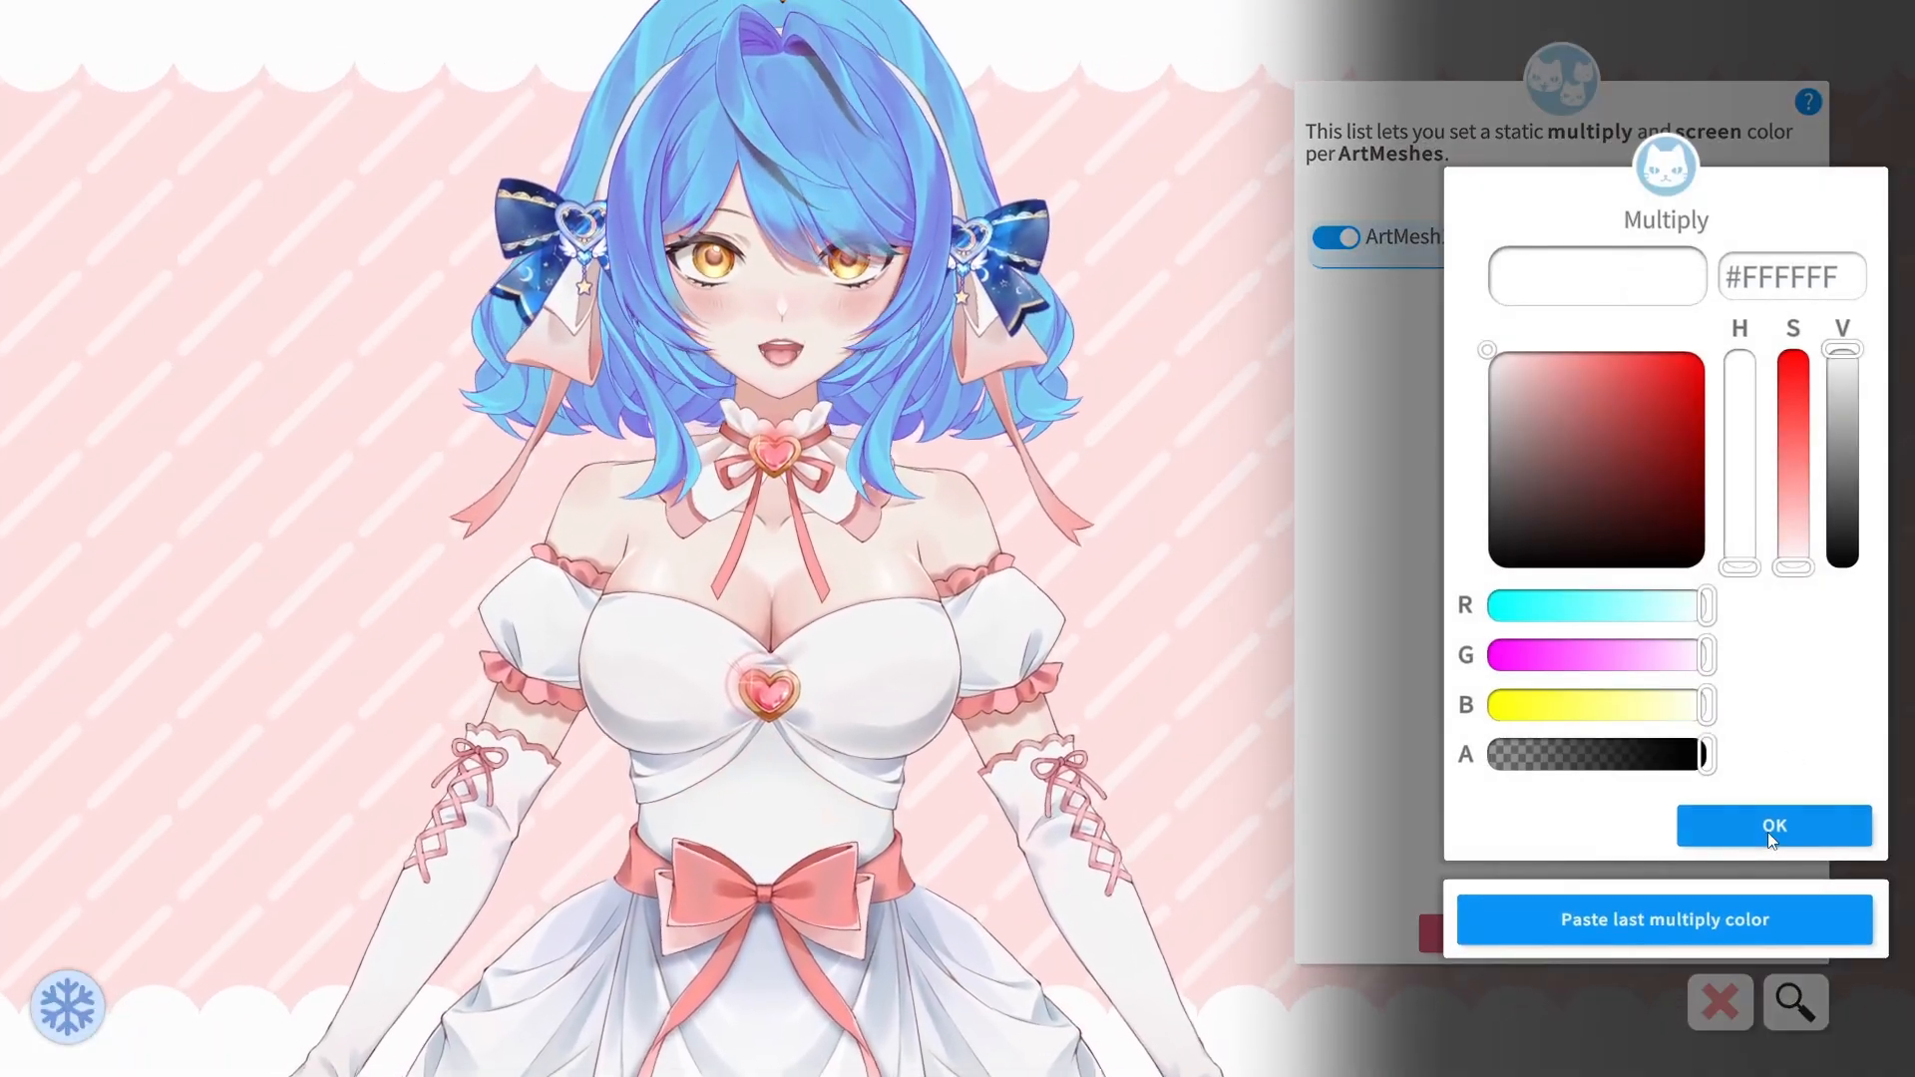
left_click(1774, 824)
left_click(1774, 824)
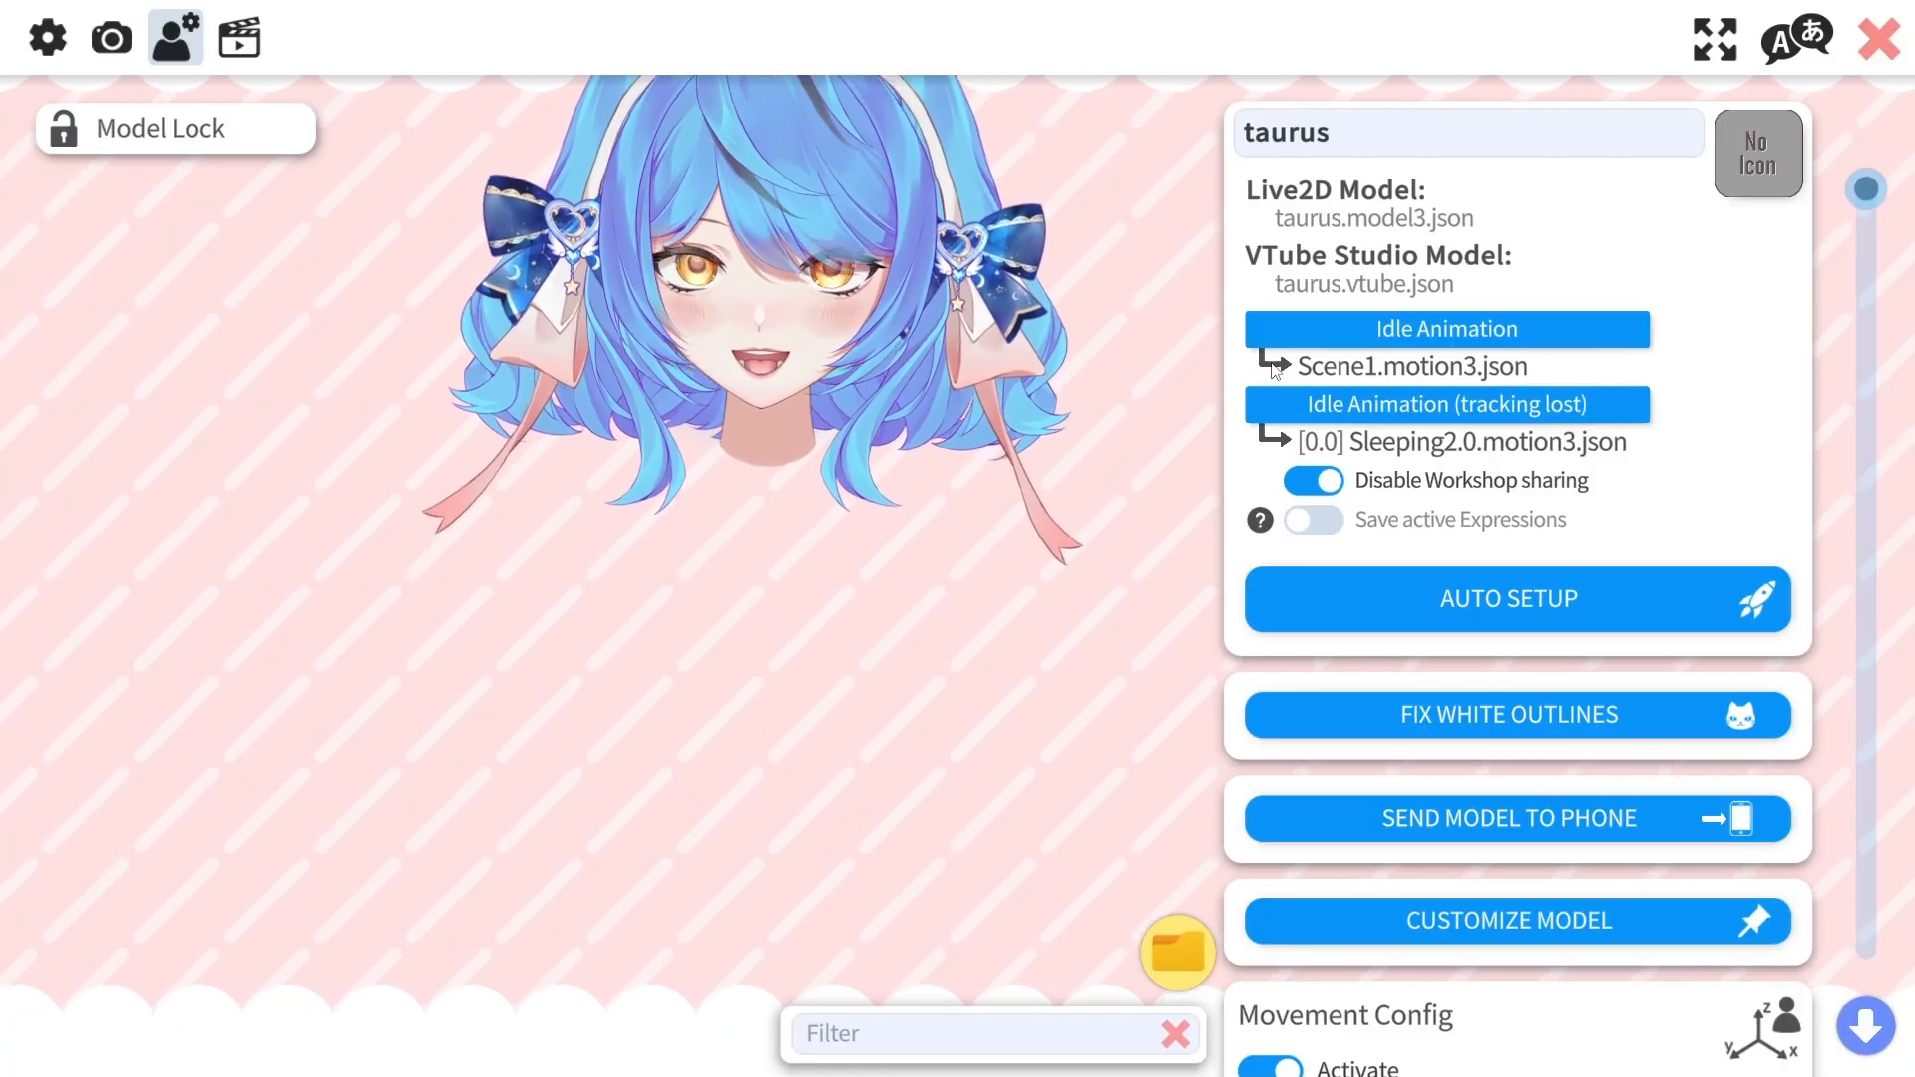
Step: Return to the hotkey list and review the settings of the musa head neck only hotkey
left_click(243, 38)
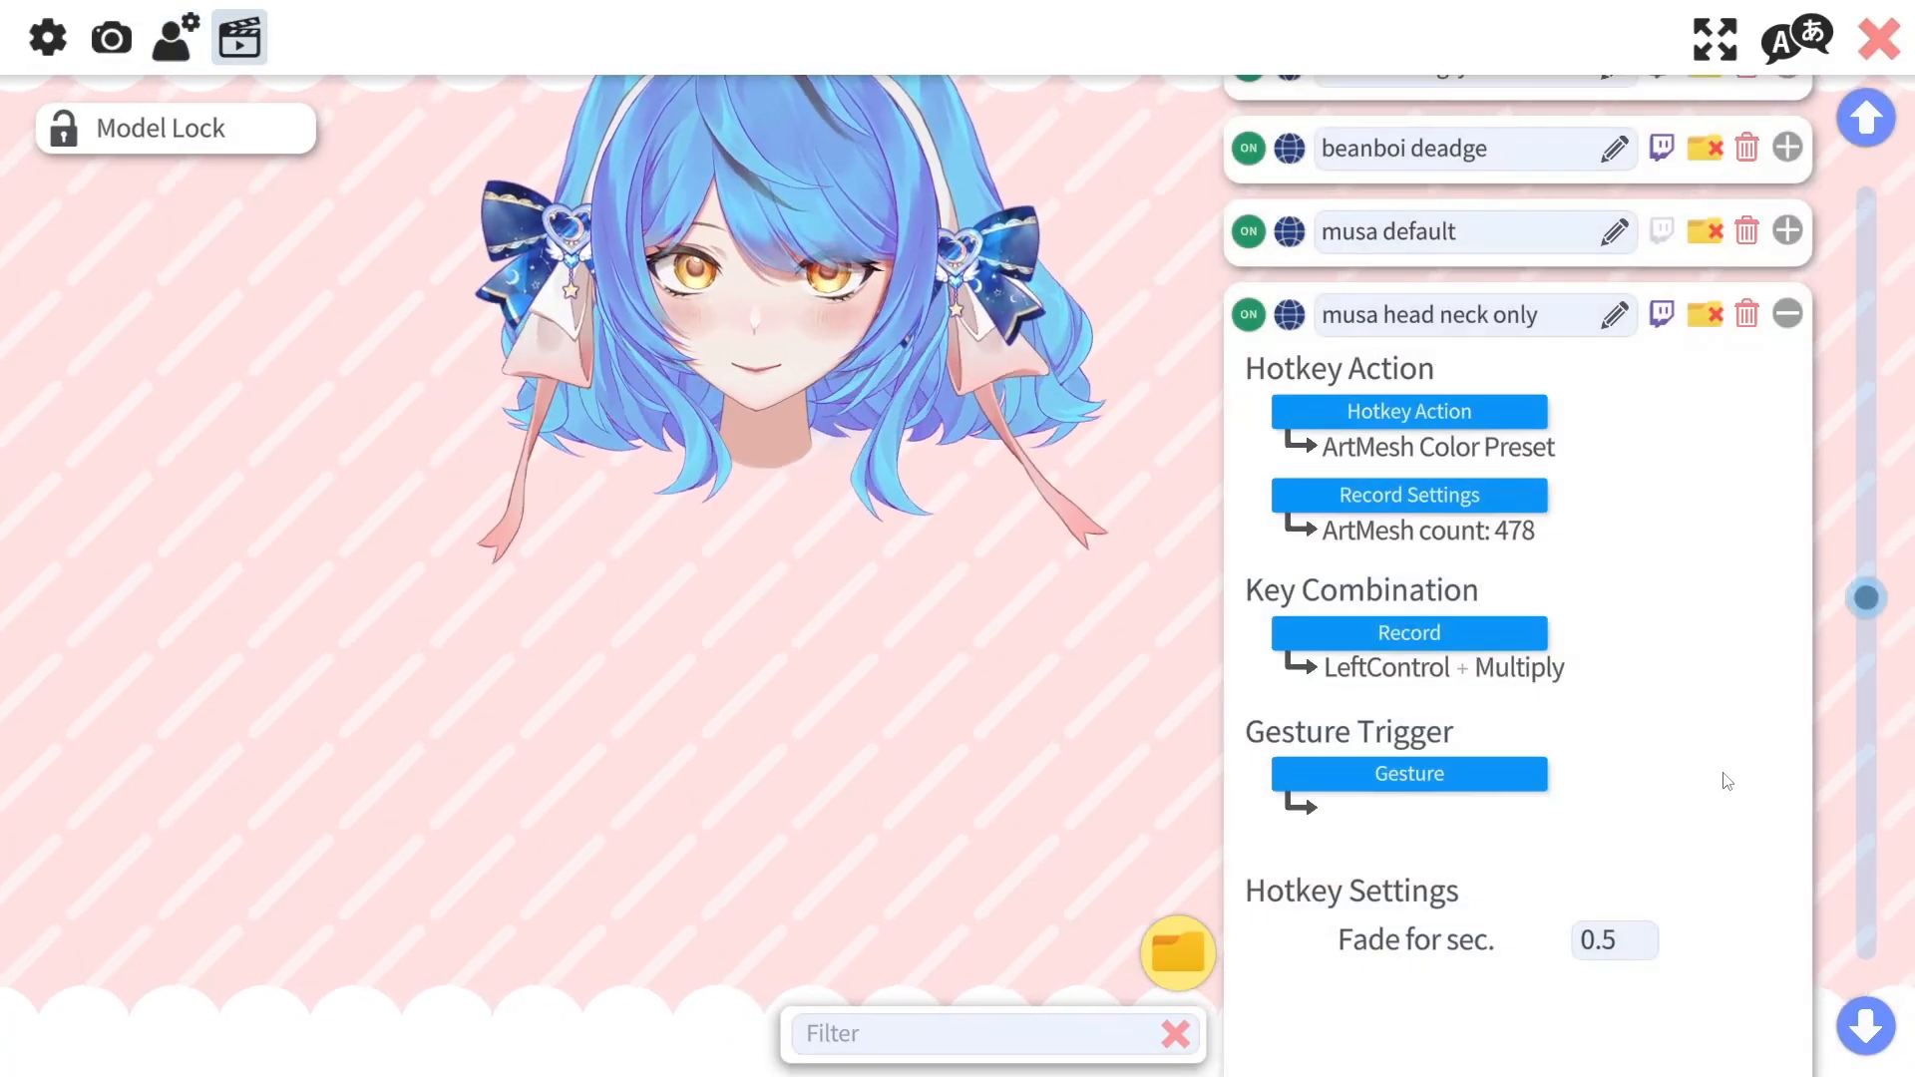
scroll(1714, 545, "down", 3)
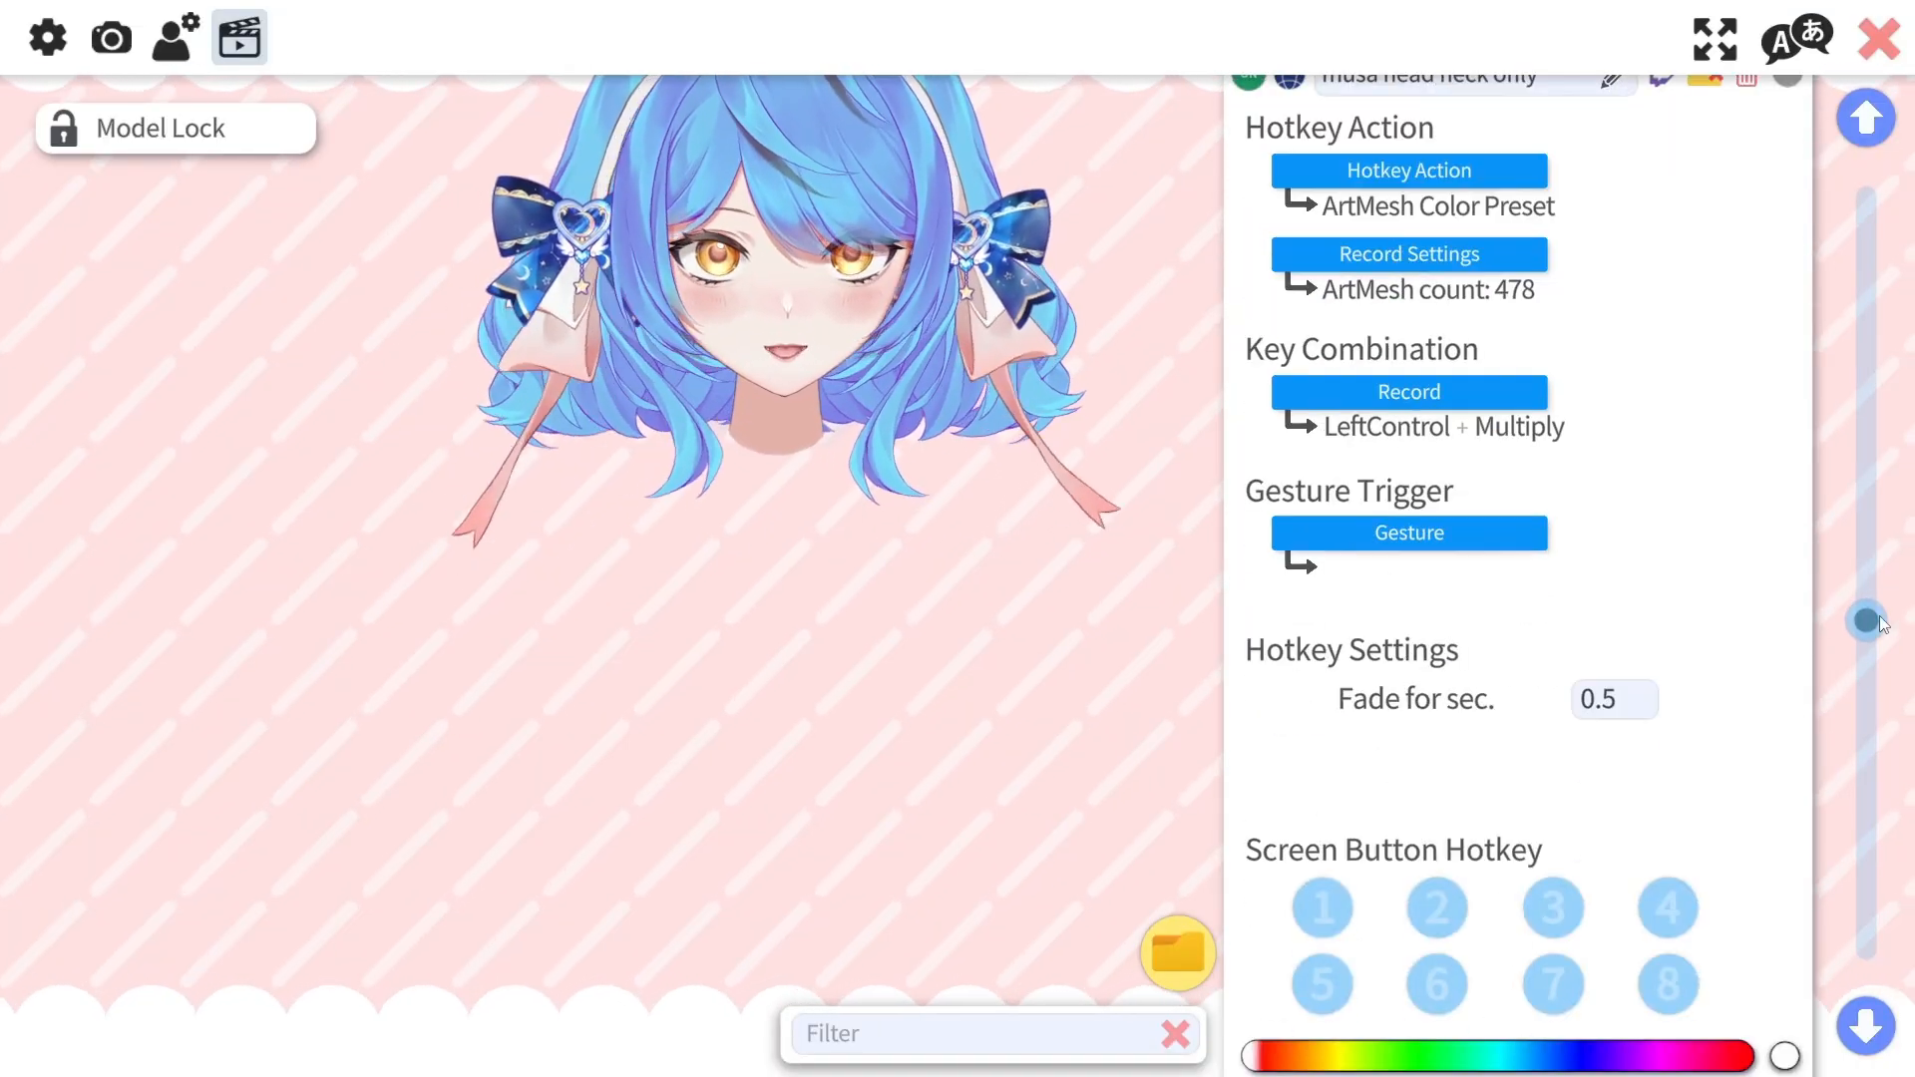
mouse_move(1879, 623)
left_mouse_down()
mouse_move(1879, 596)
mouse_move(1879, 959)
mouse_move(1879, 722)
mouse_move(1902, 607)
left_mouse_up()
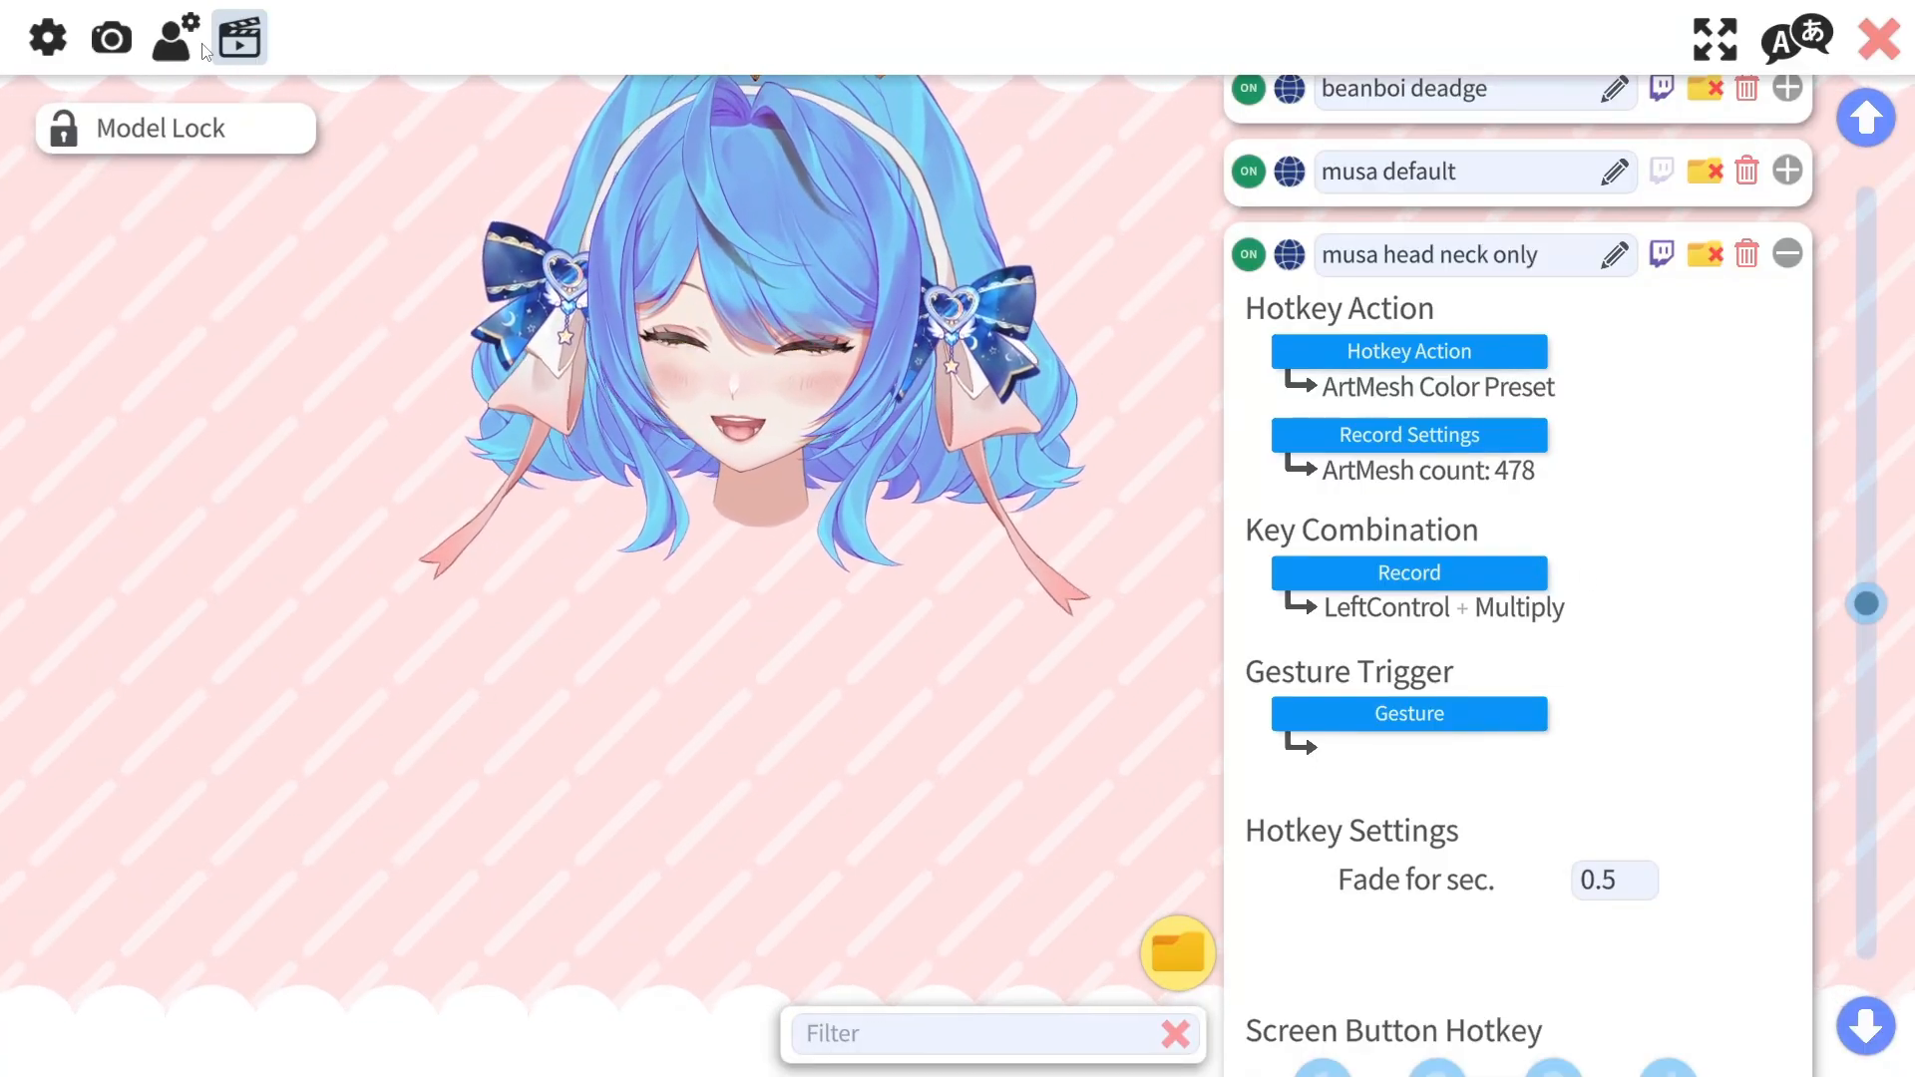
Step: Open the model customization option for excluding ArtMeshes from item pinning
left_click(1861, 115)
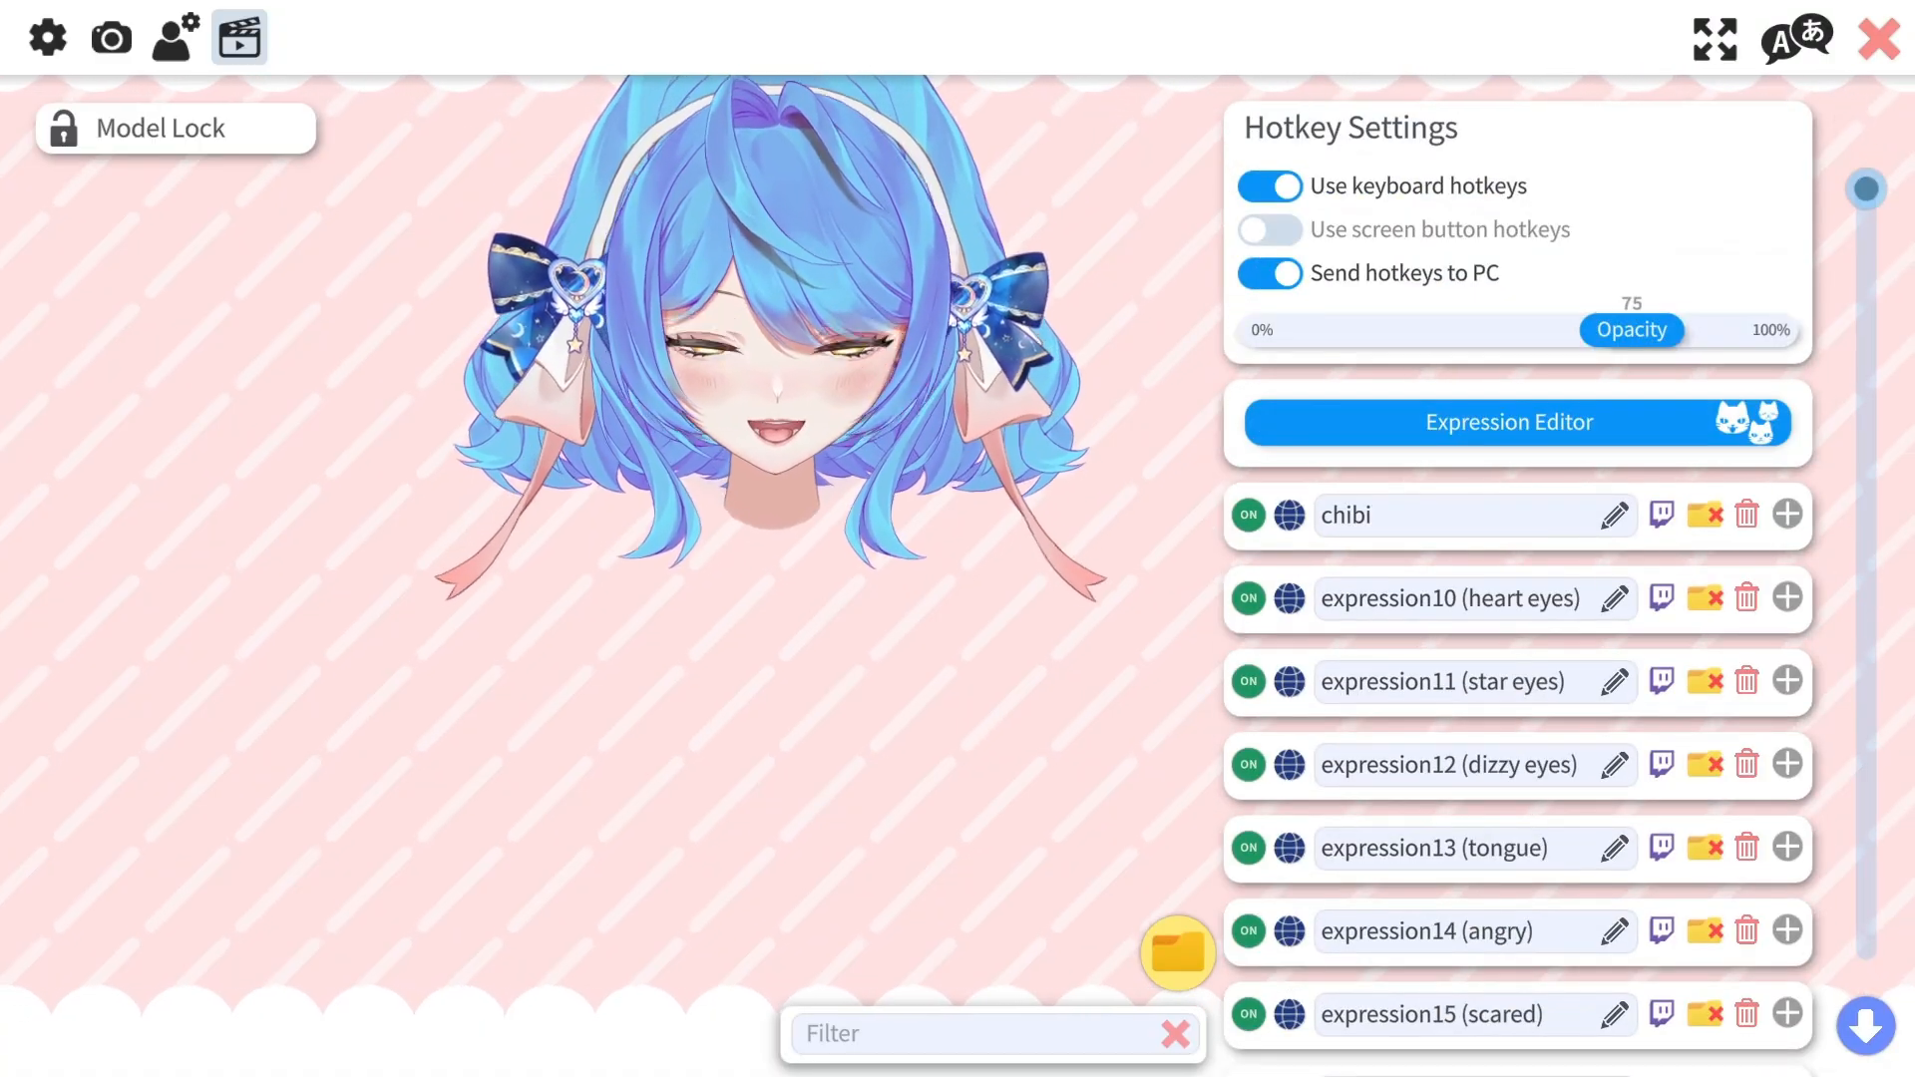
left_click(175, 37)
scroll(1635, 720, "down", 1)
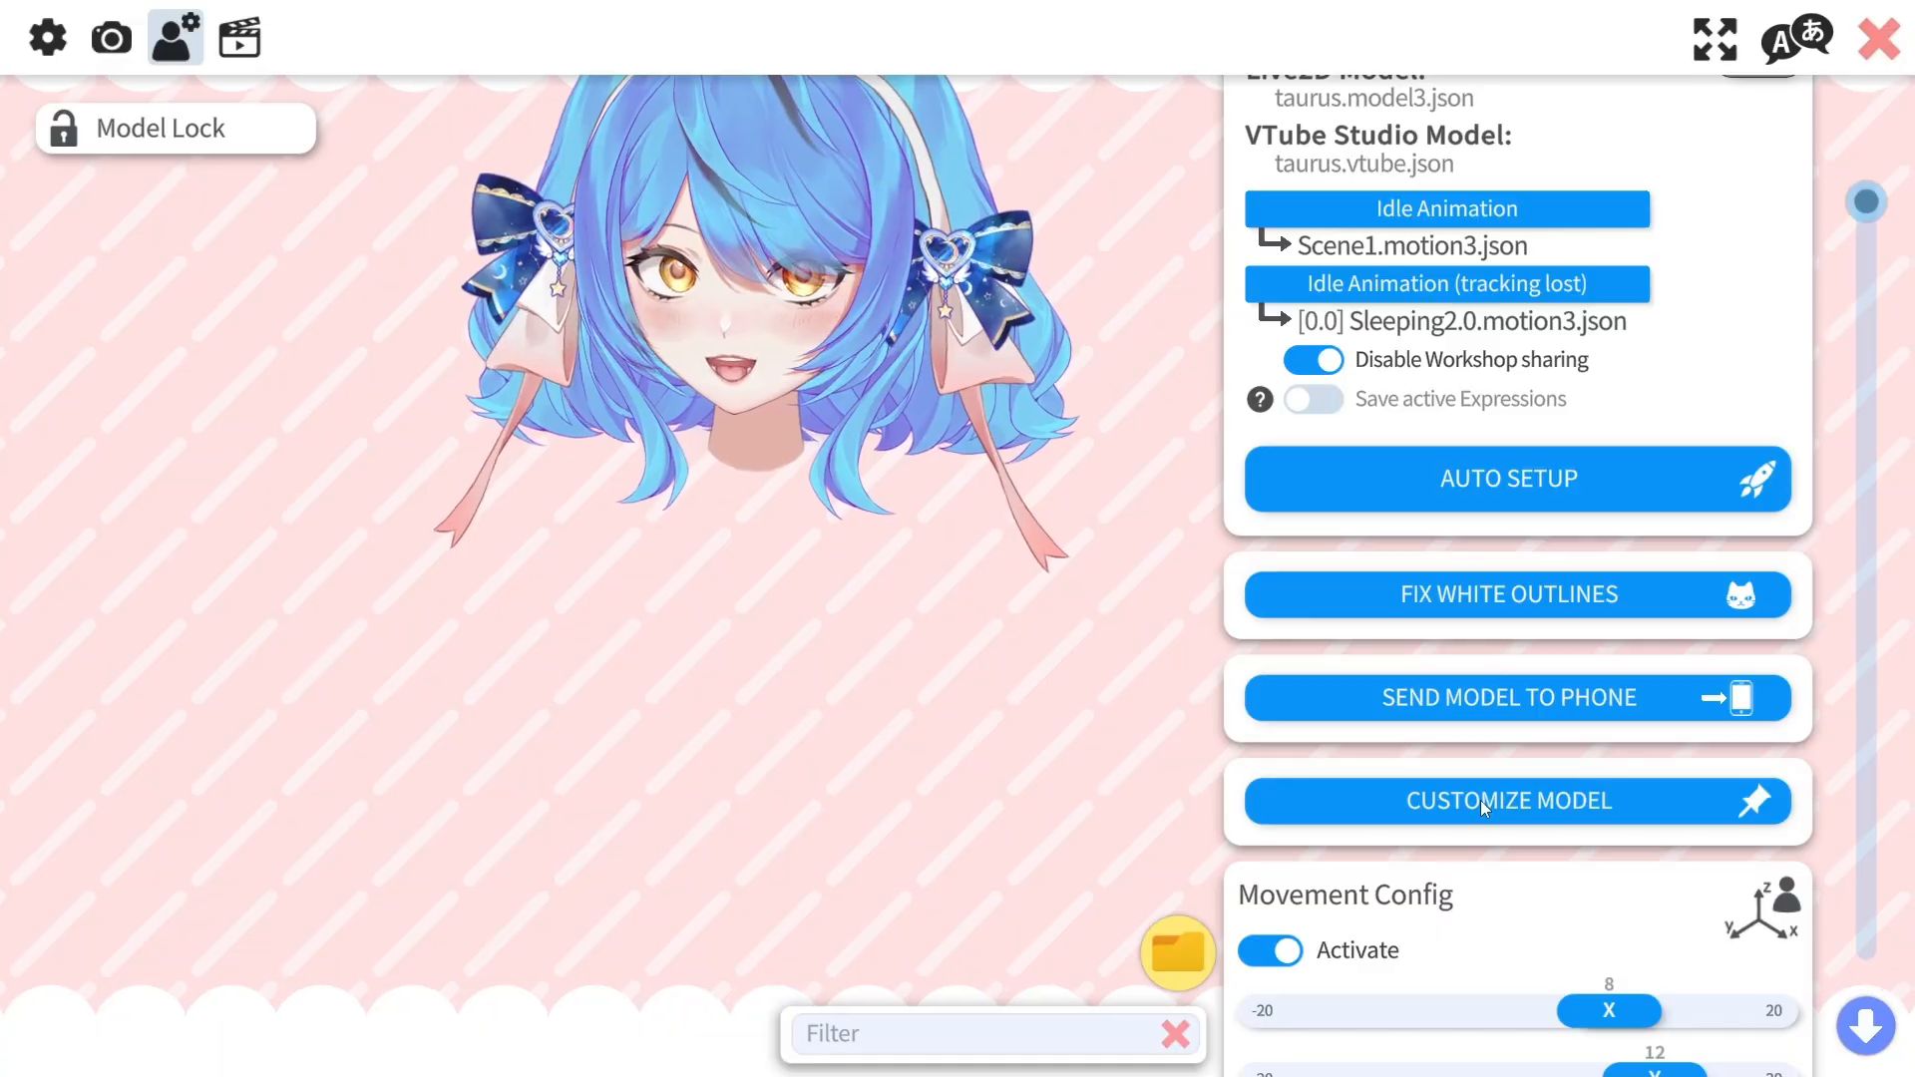
left_click(1443, 805)
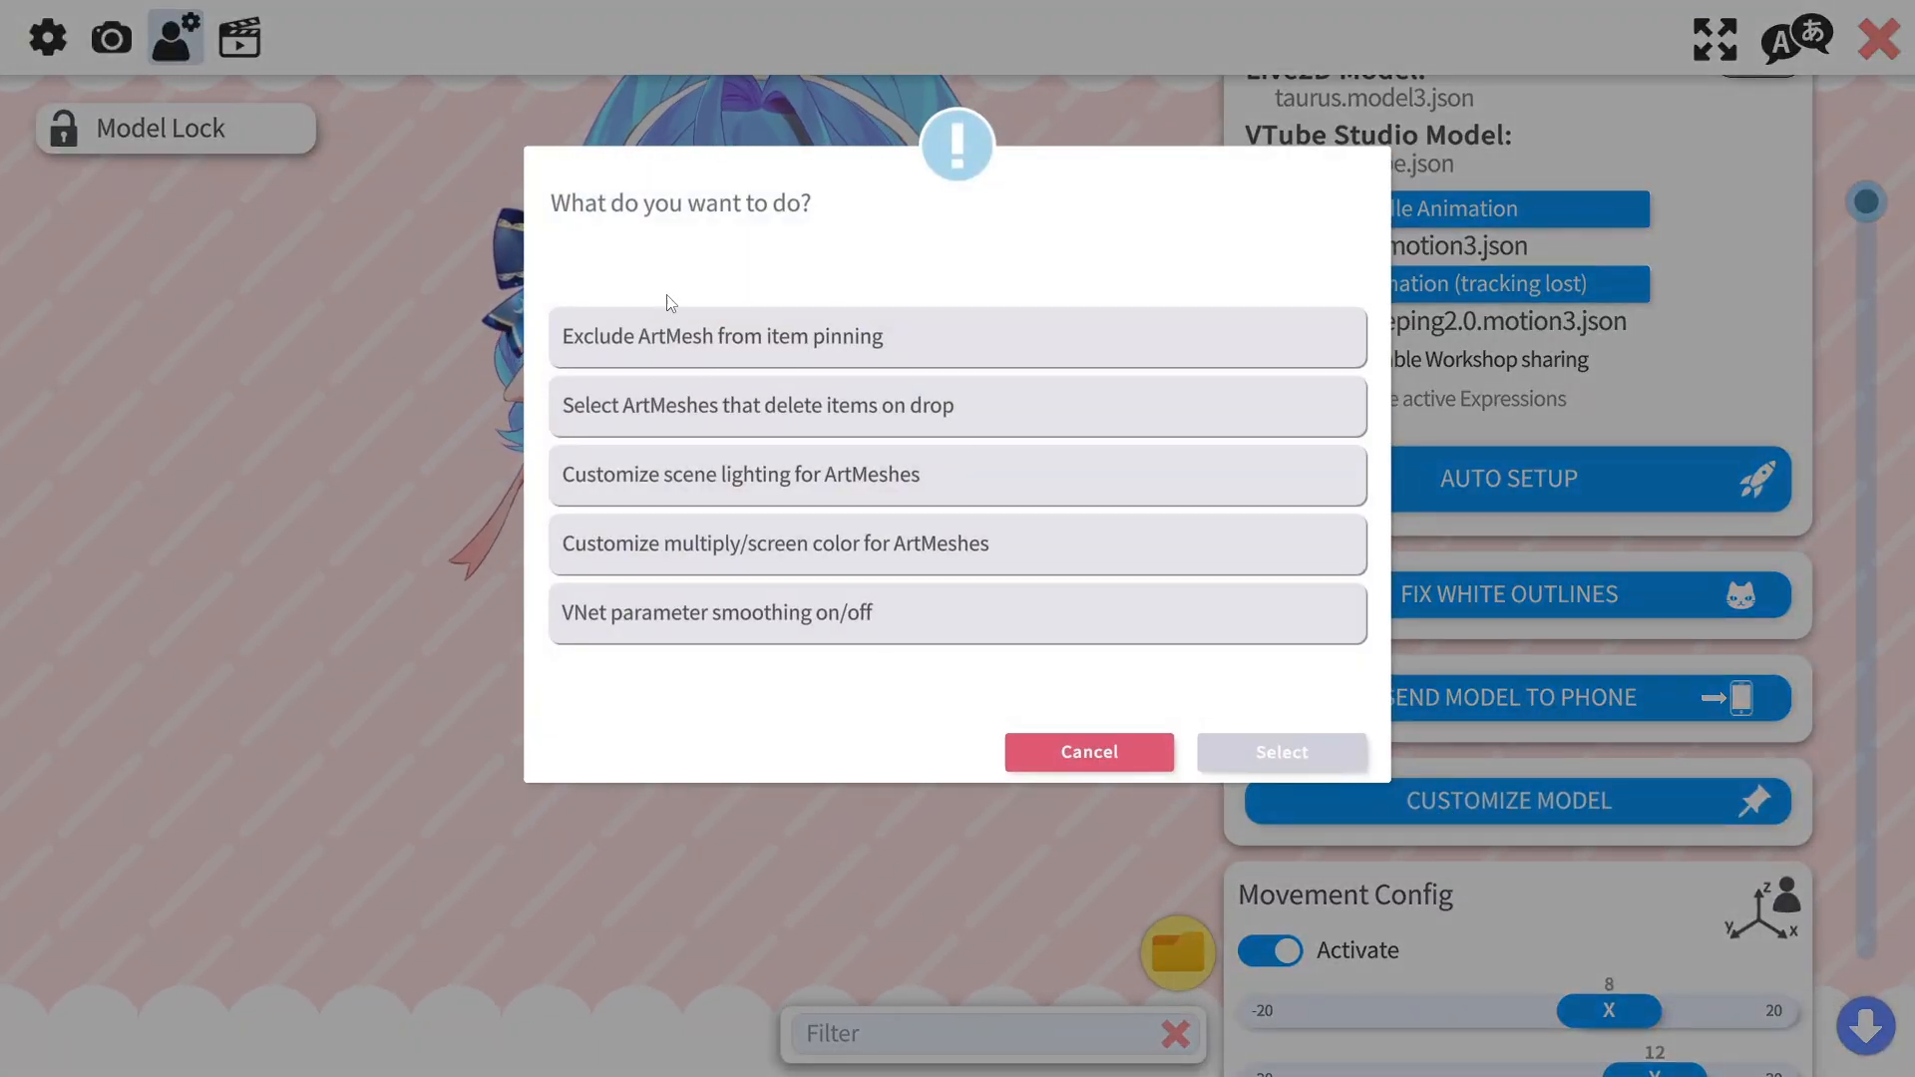
left_click(775, 343)
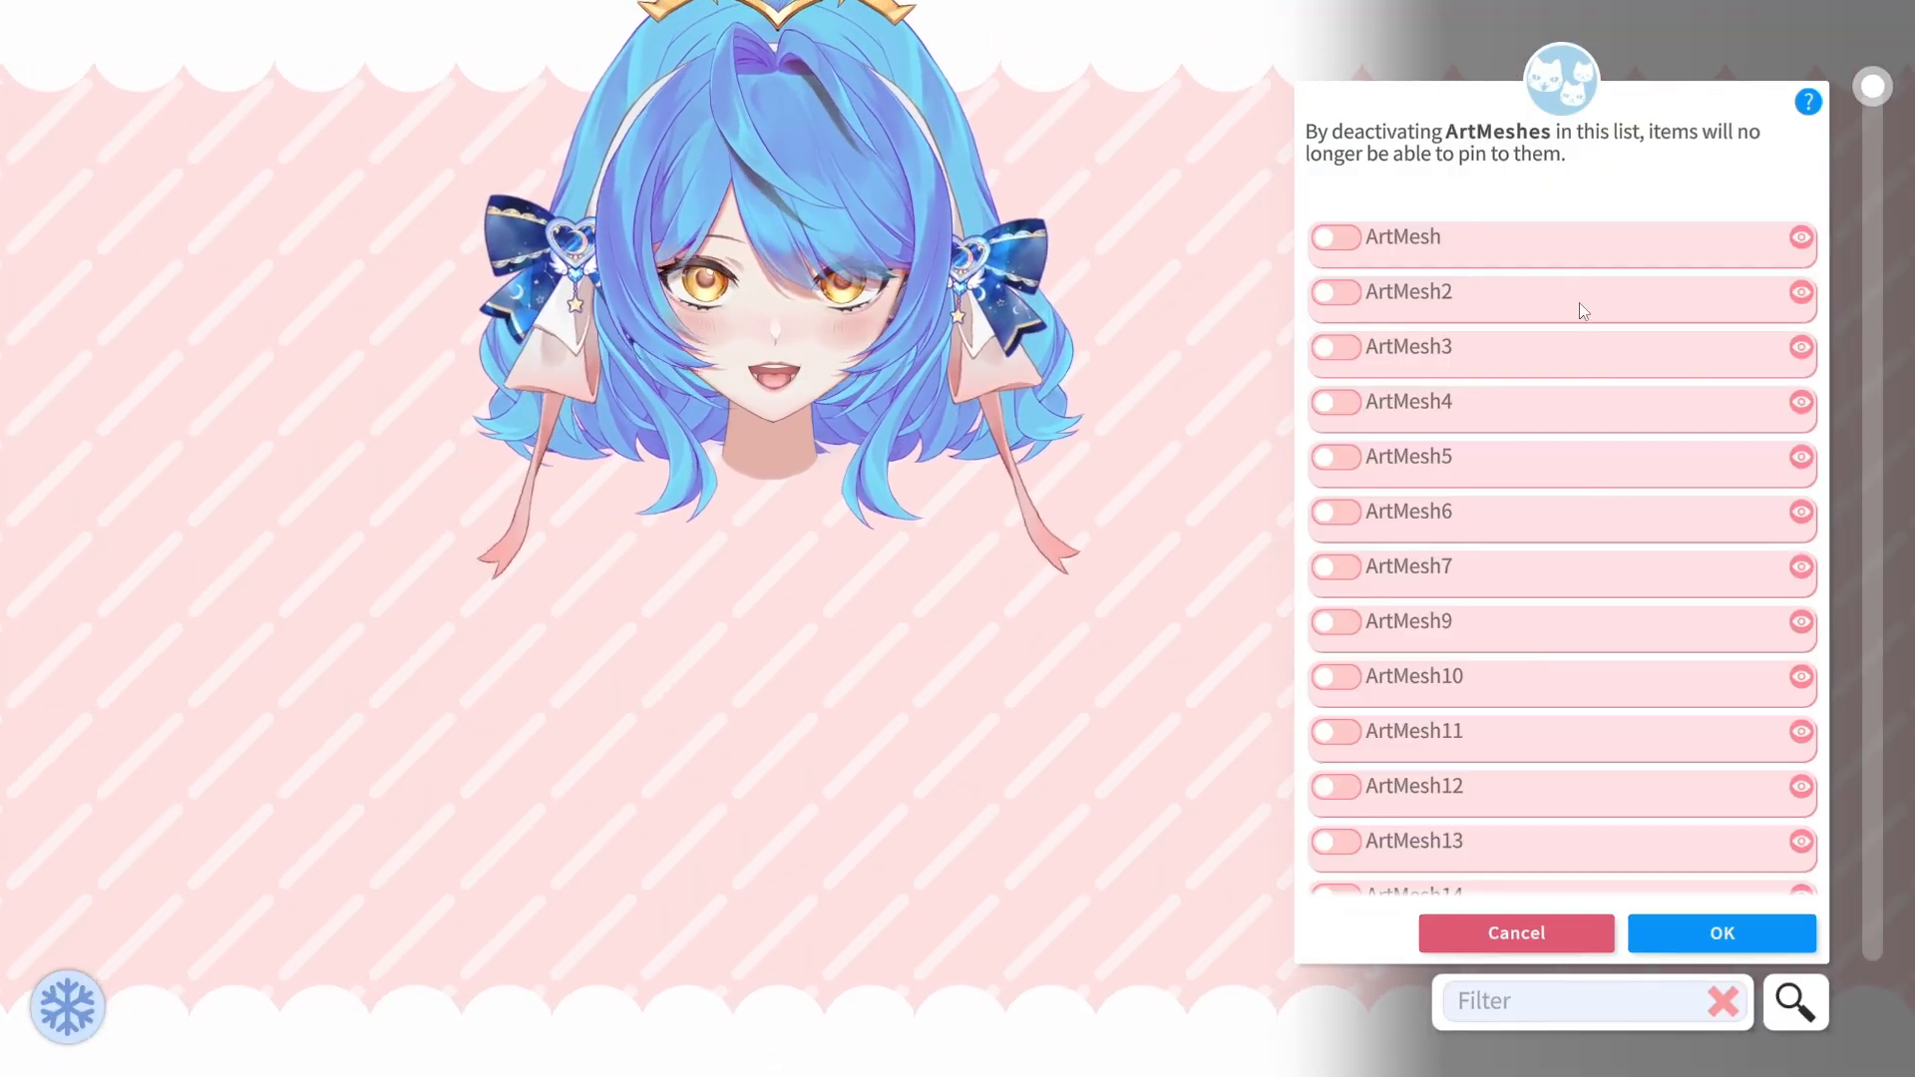
Step: Review which ArtMeshes accept item pinning, check the neck's ArtMesh94, accept the list and leave the model settings
scroll(1578, 302, "down", 3)
scroll(1567, 427, "up", 3)
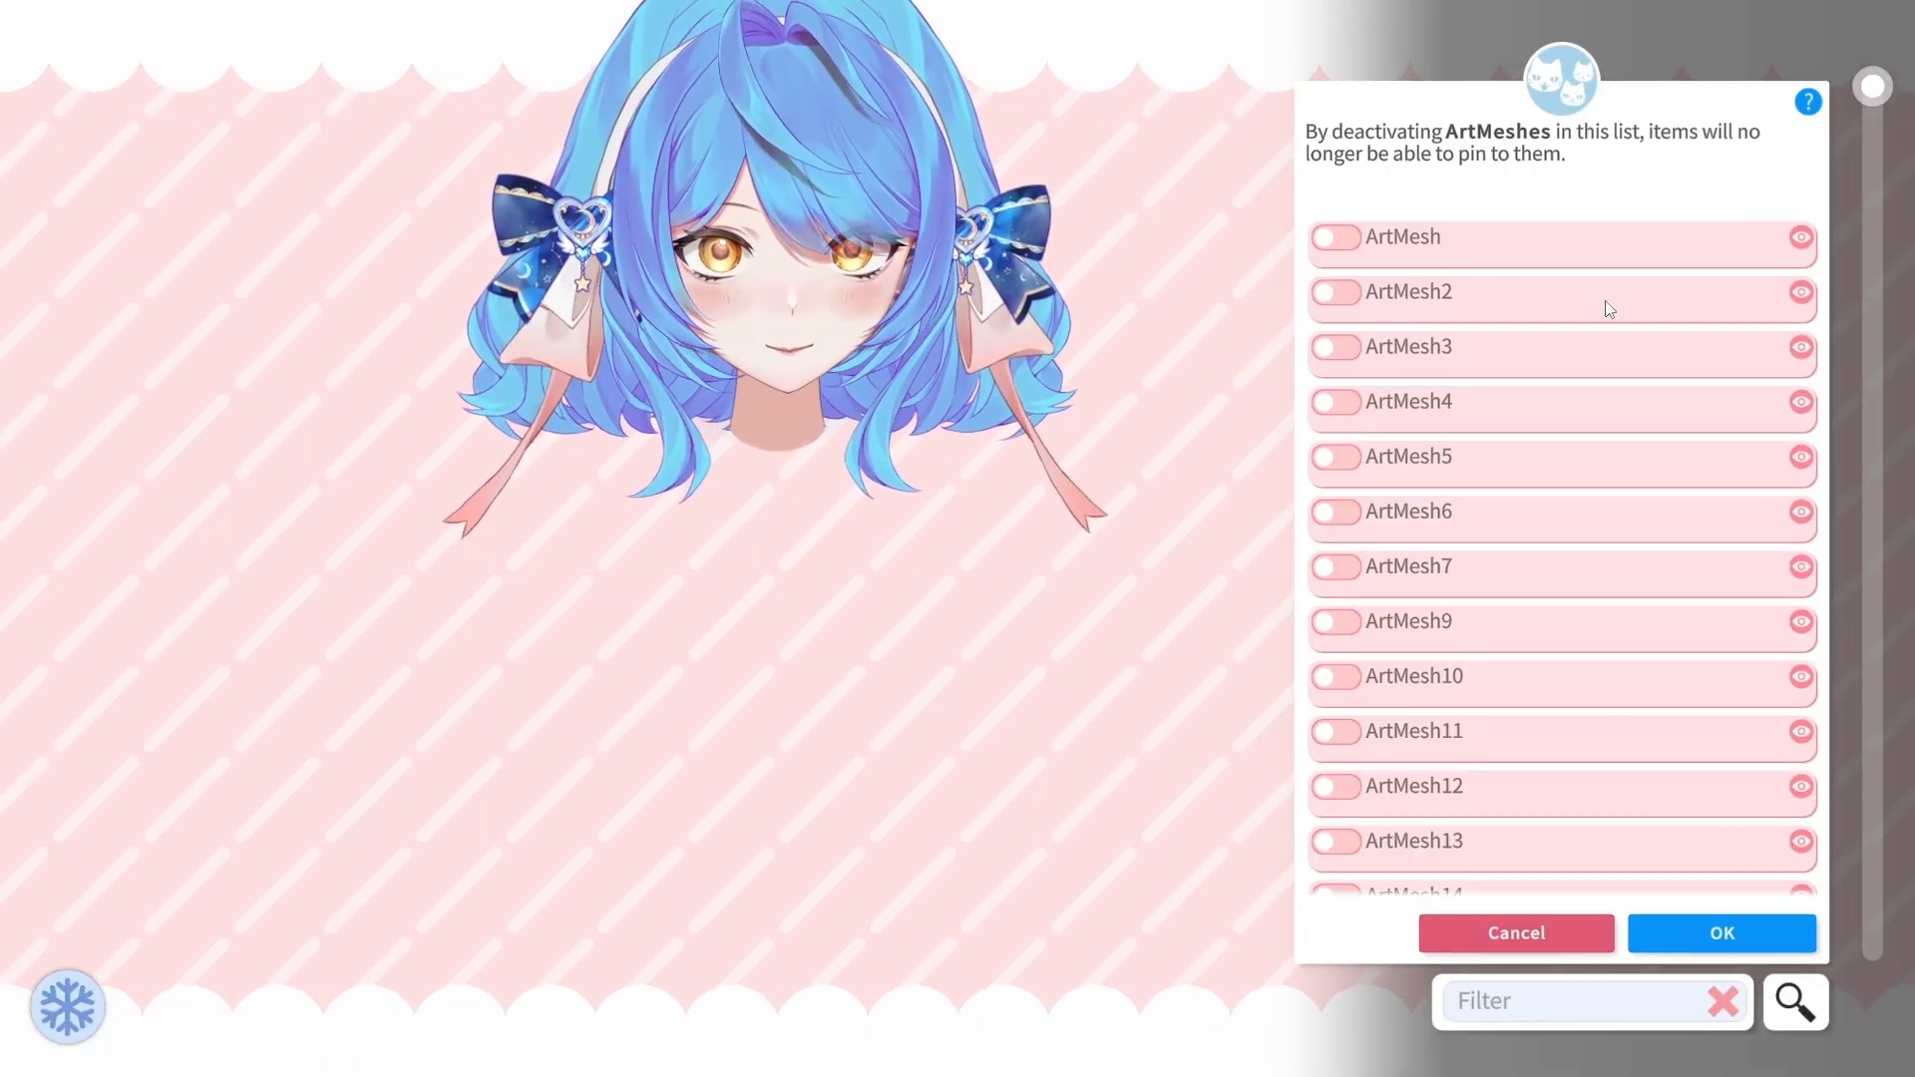
scroll(1596, 529, "down", 20)
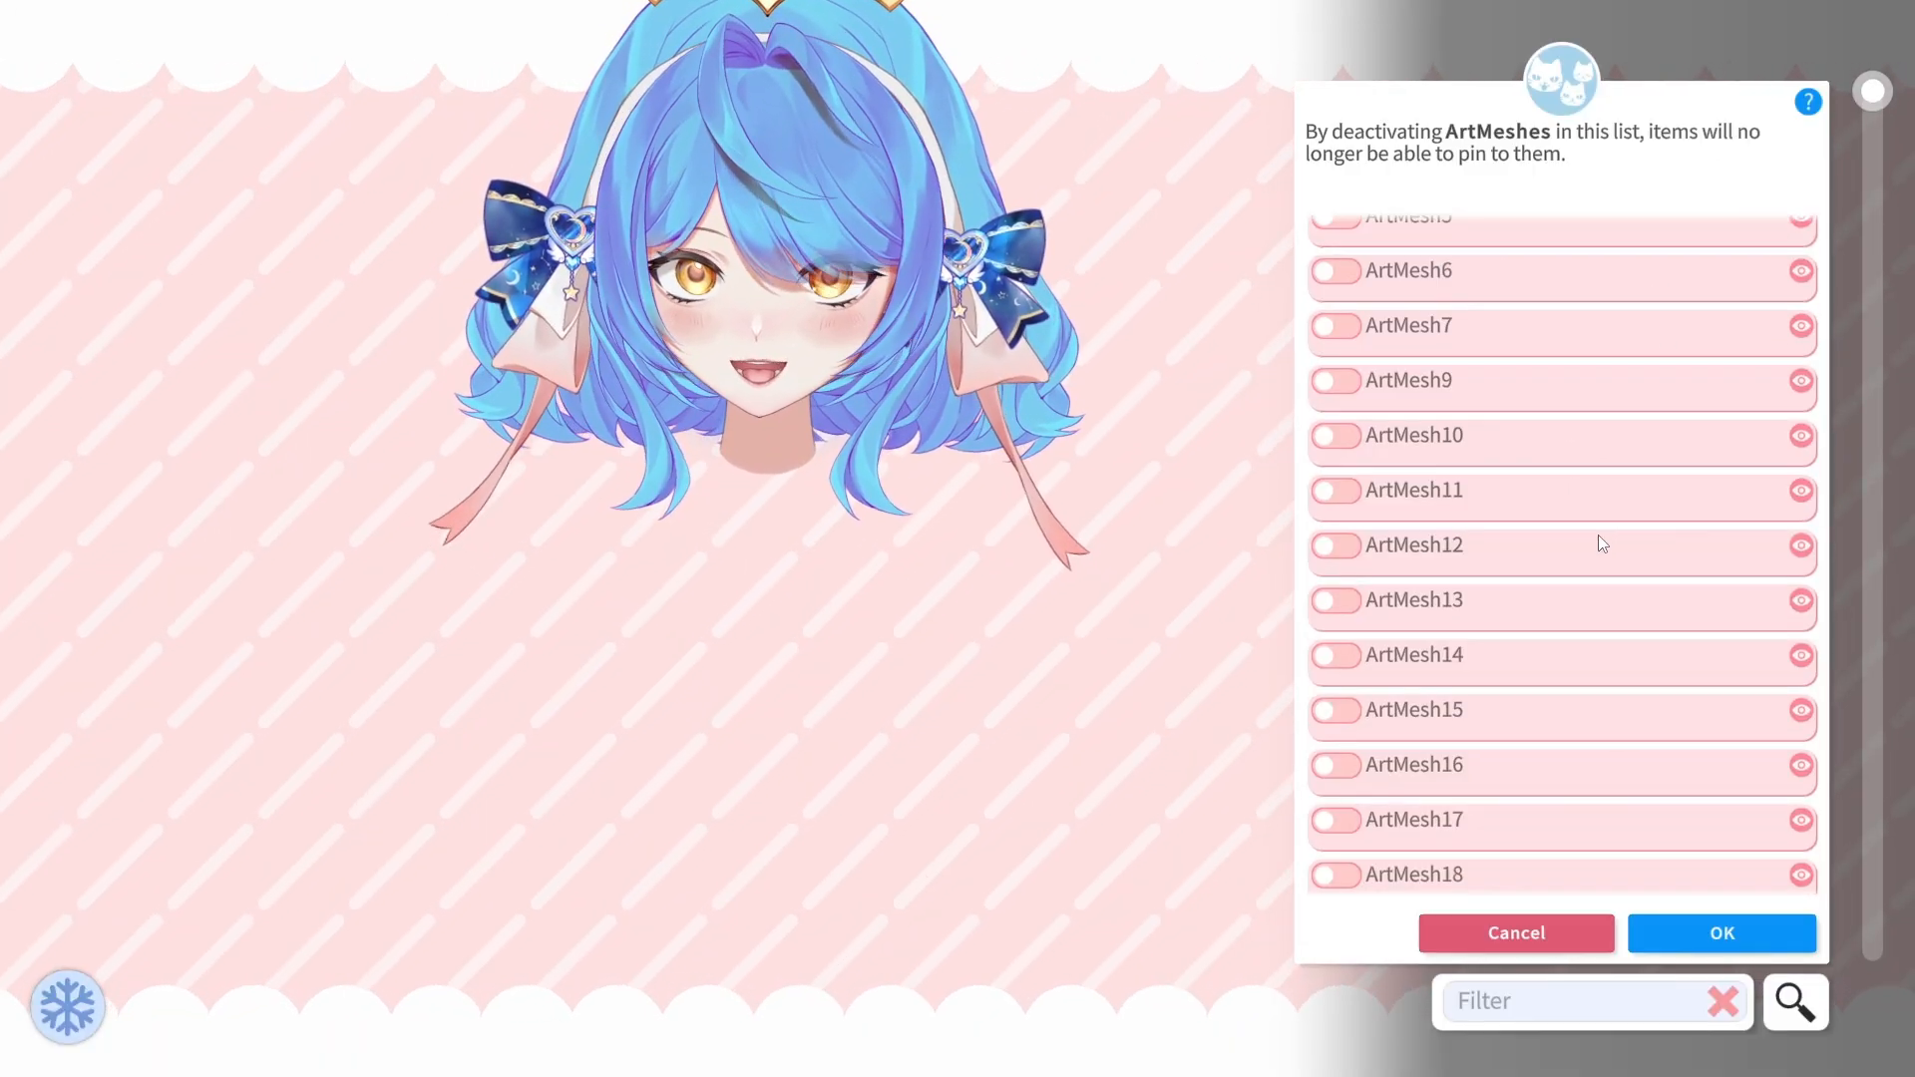
left_click_drag(1868, 131, 1906, 561)
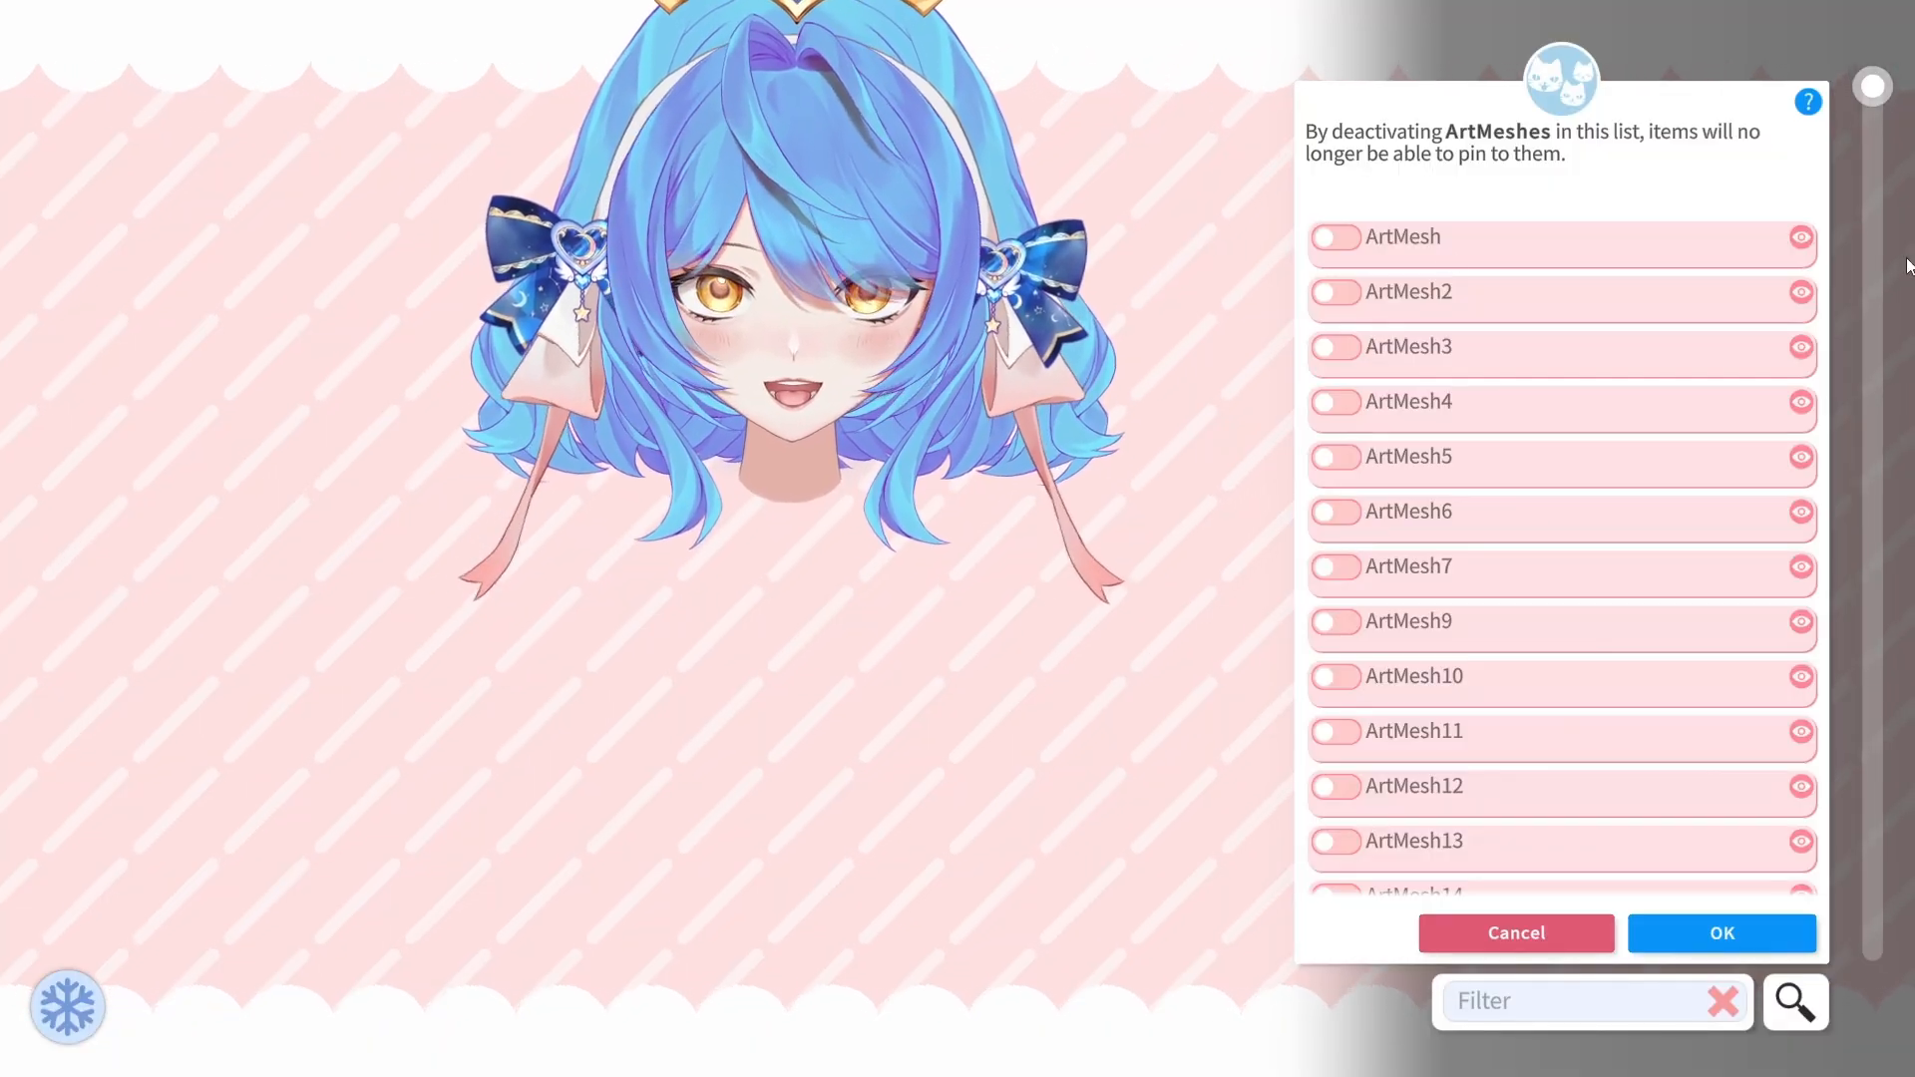
left_click_drag(1873, 86, 1817, 694)
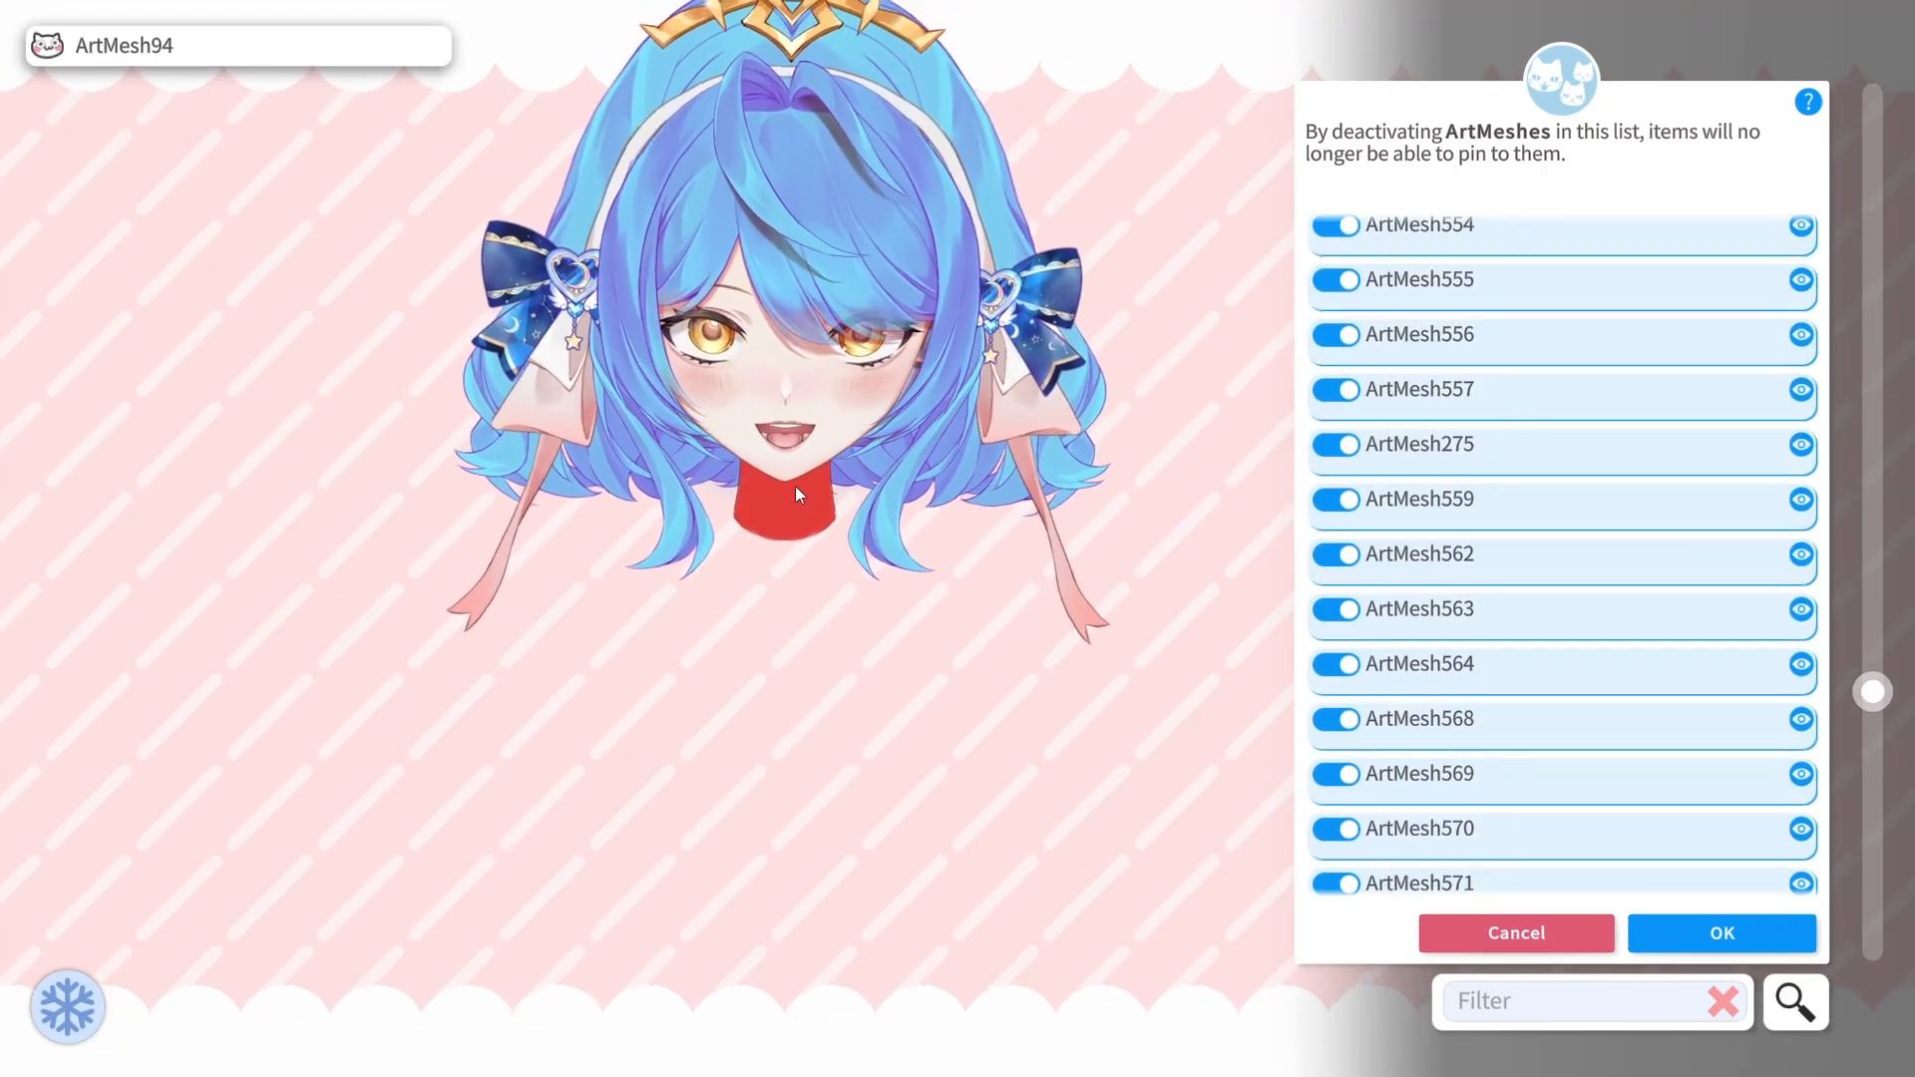
left_click(792, 500)
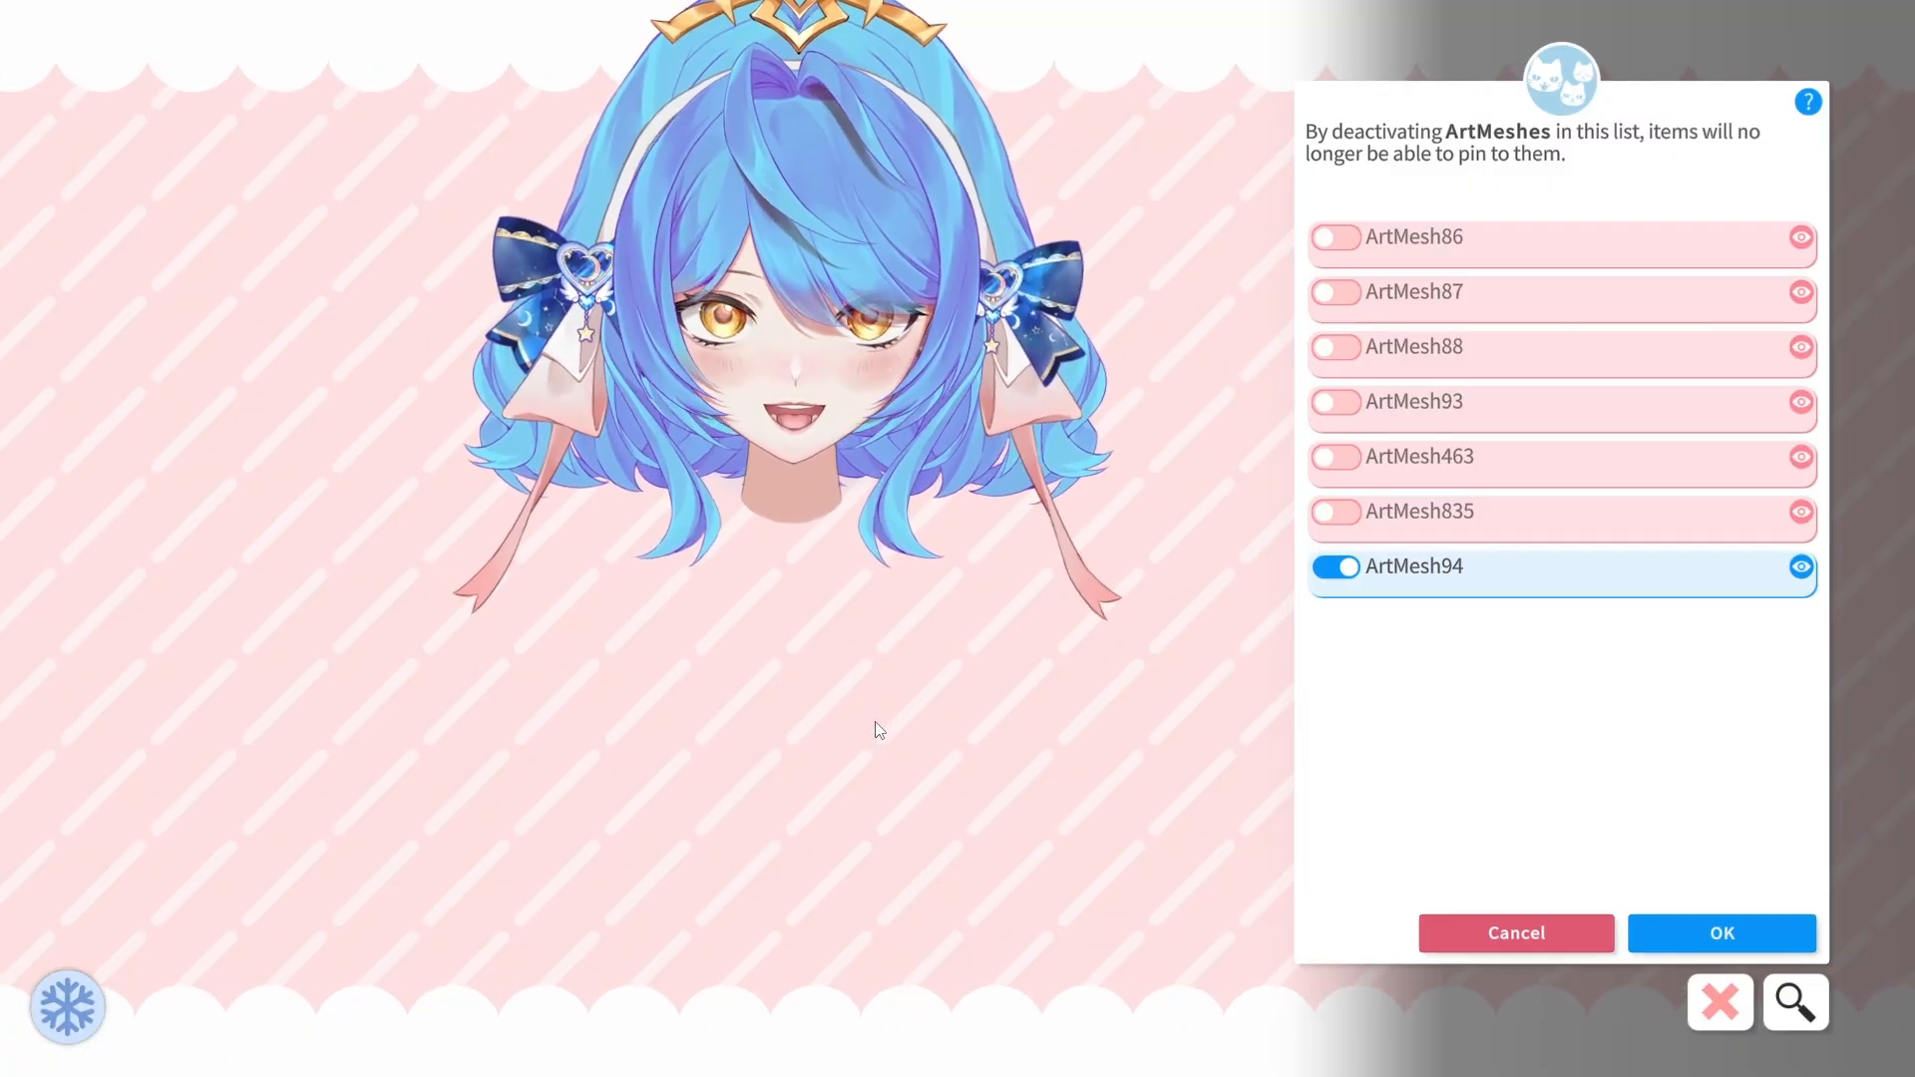
left_click(1757, 930)
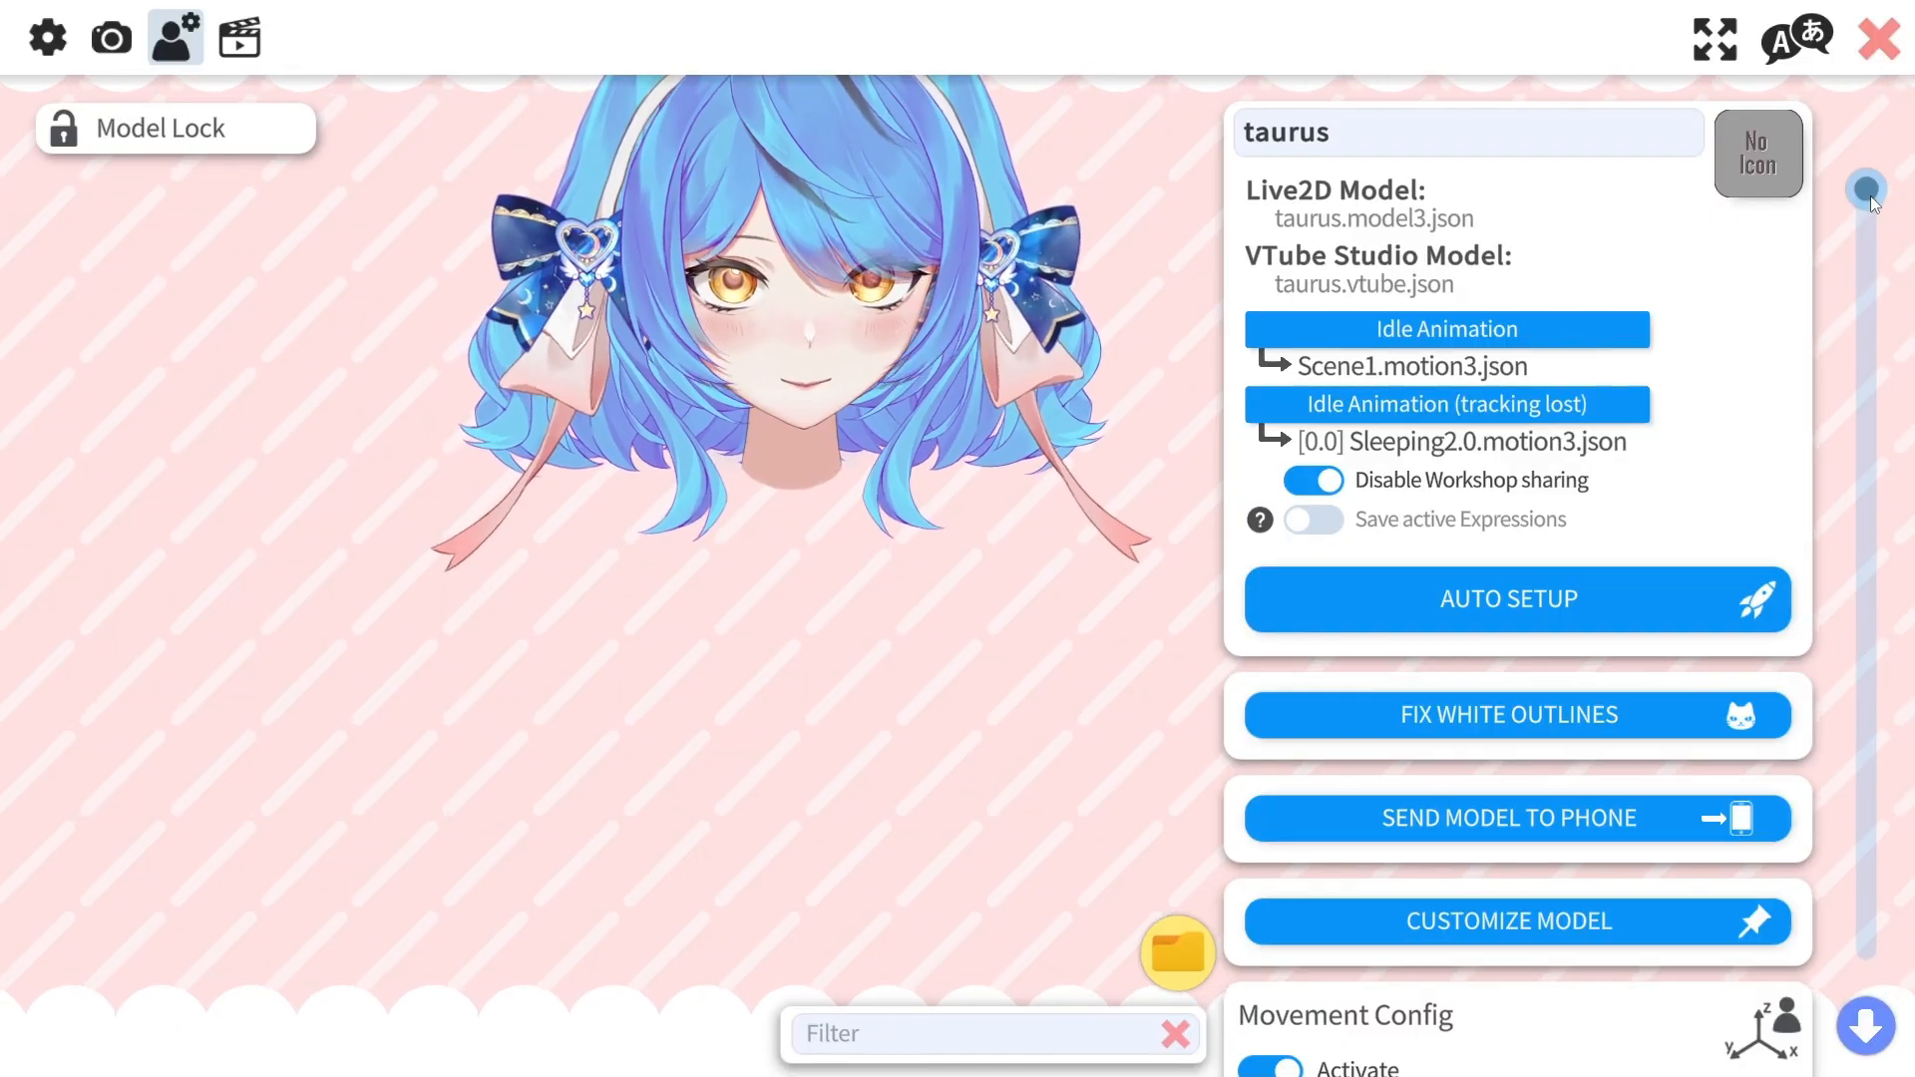
left_click_drag(1871, 204, 1907, 150)
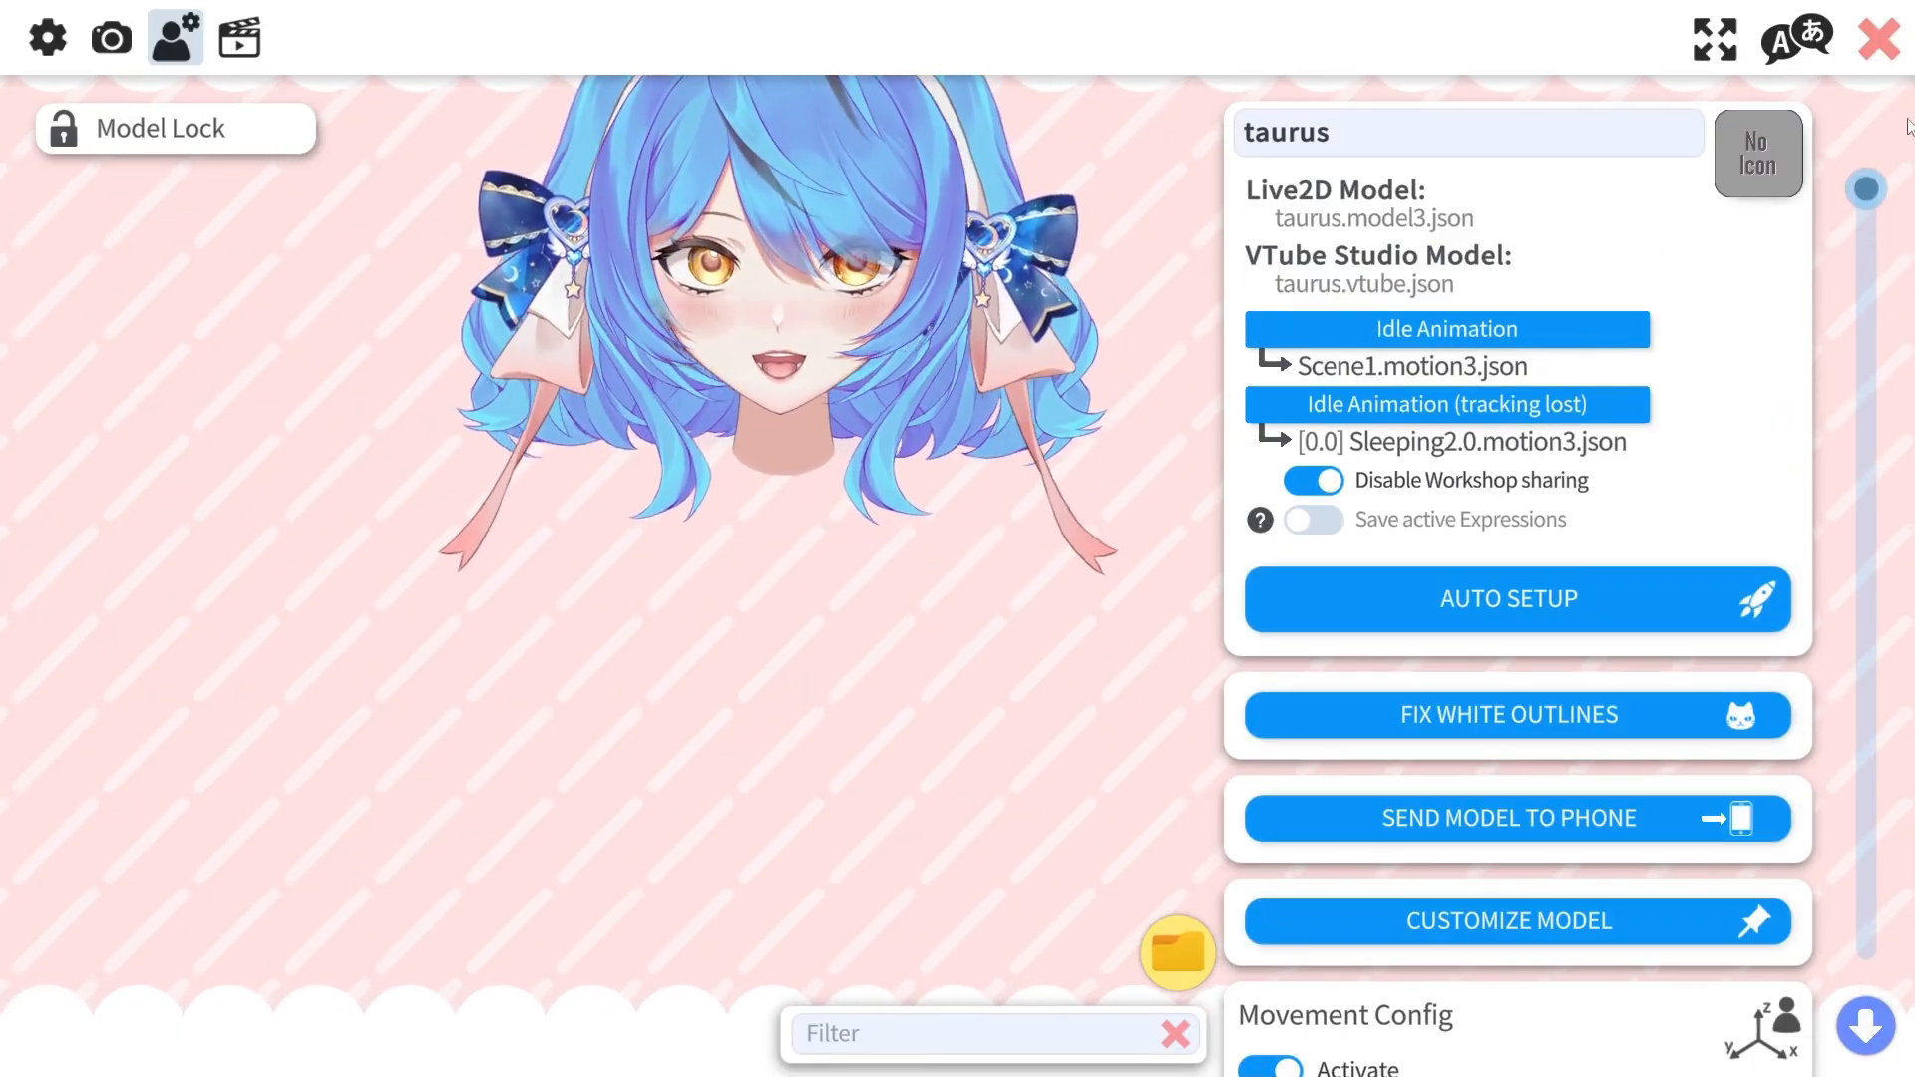
left_click(1875, 40)
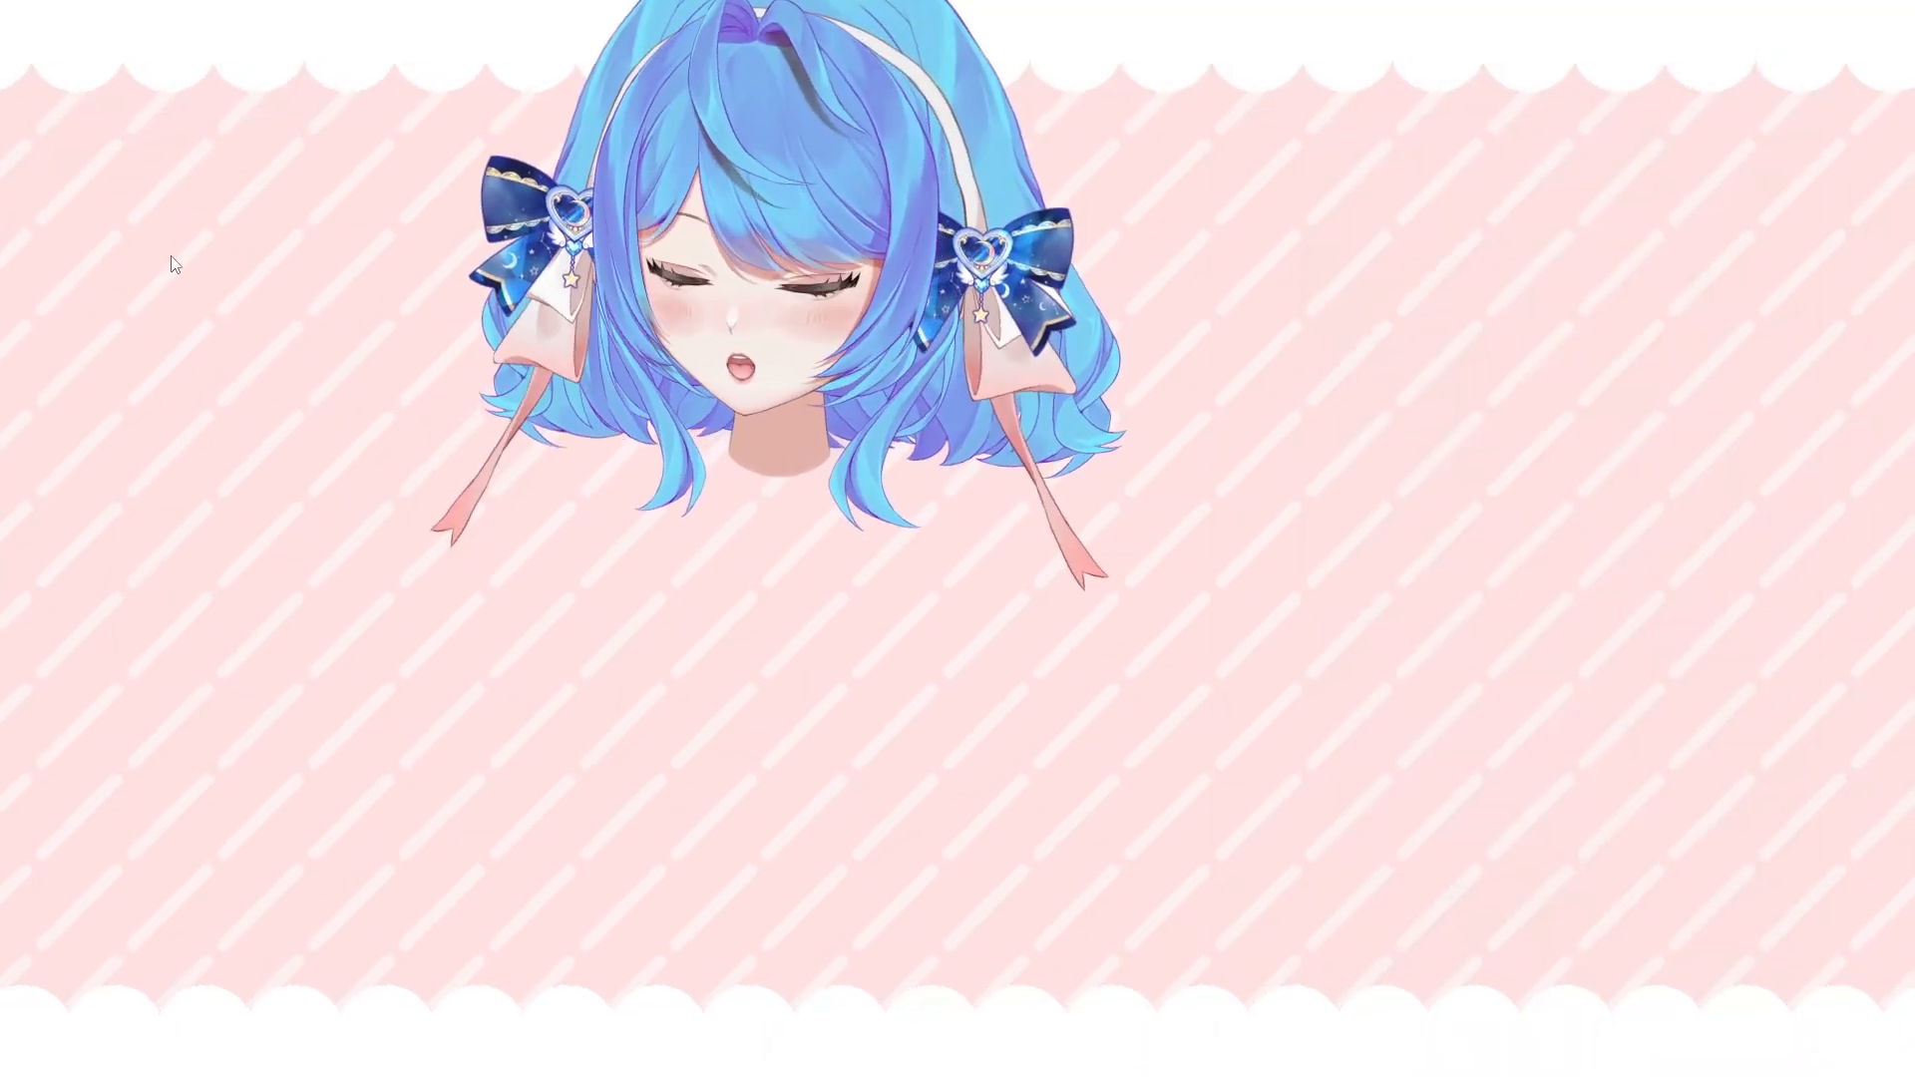
Step: Add the Live2D item Nun to the scene with item order 30, pinned to the Live2D model
double_click(175, 264)
left_click(133, 285)
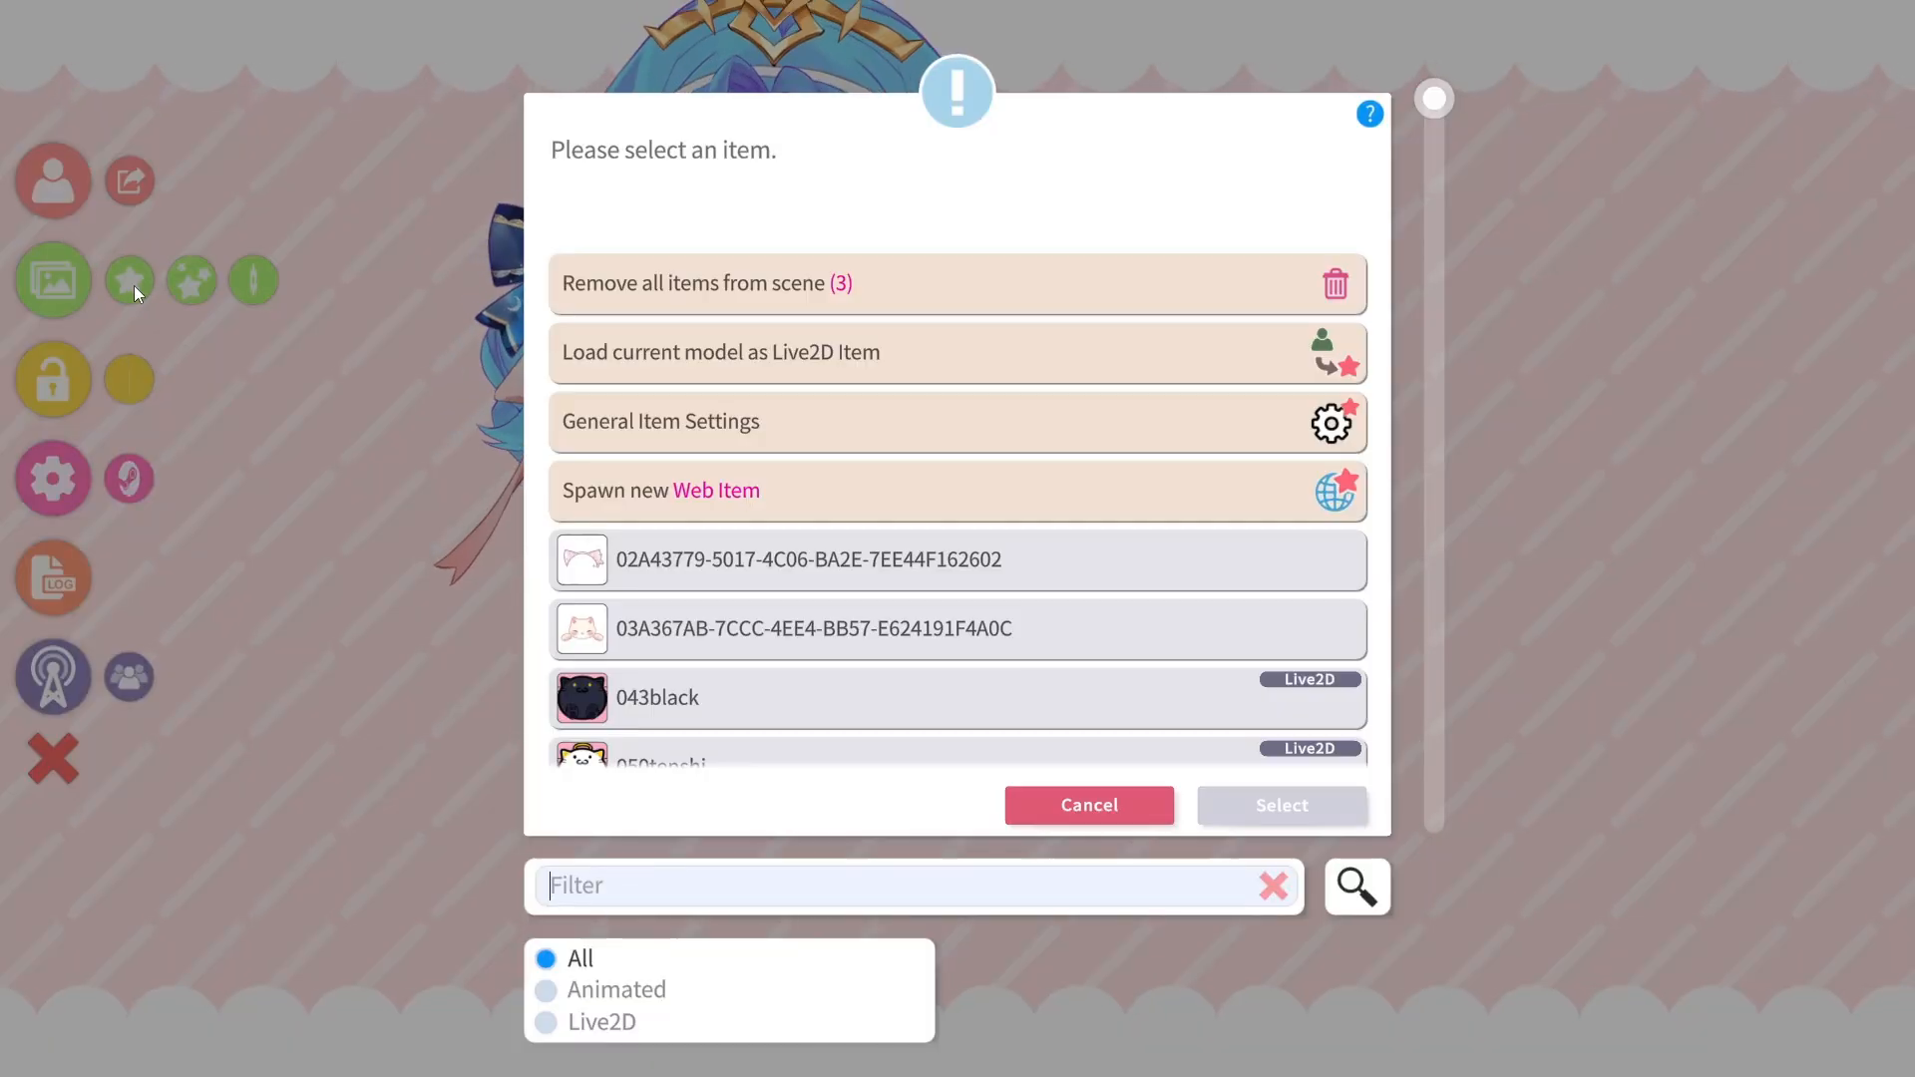
type("nun")
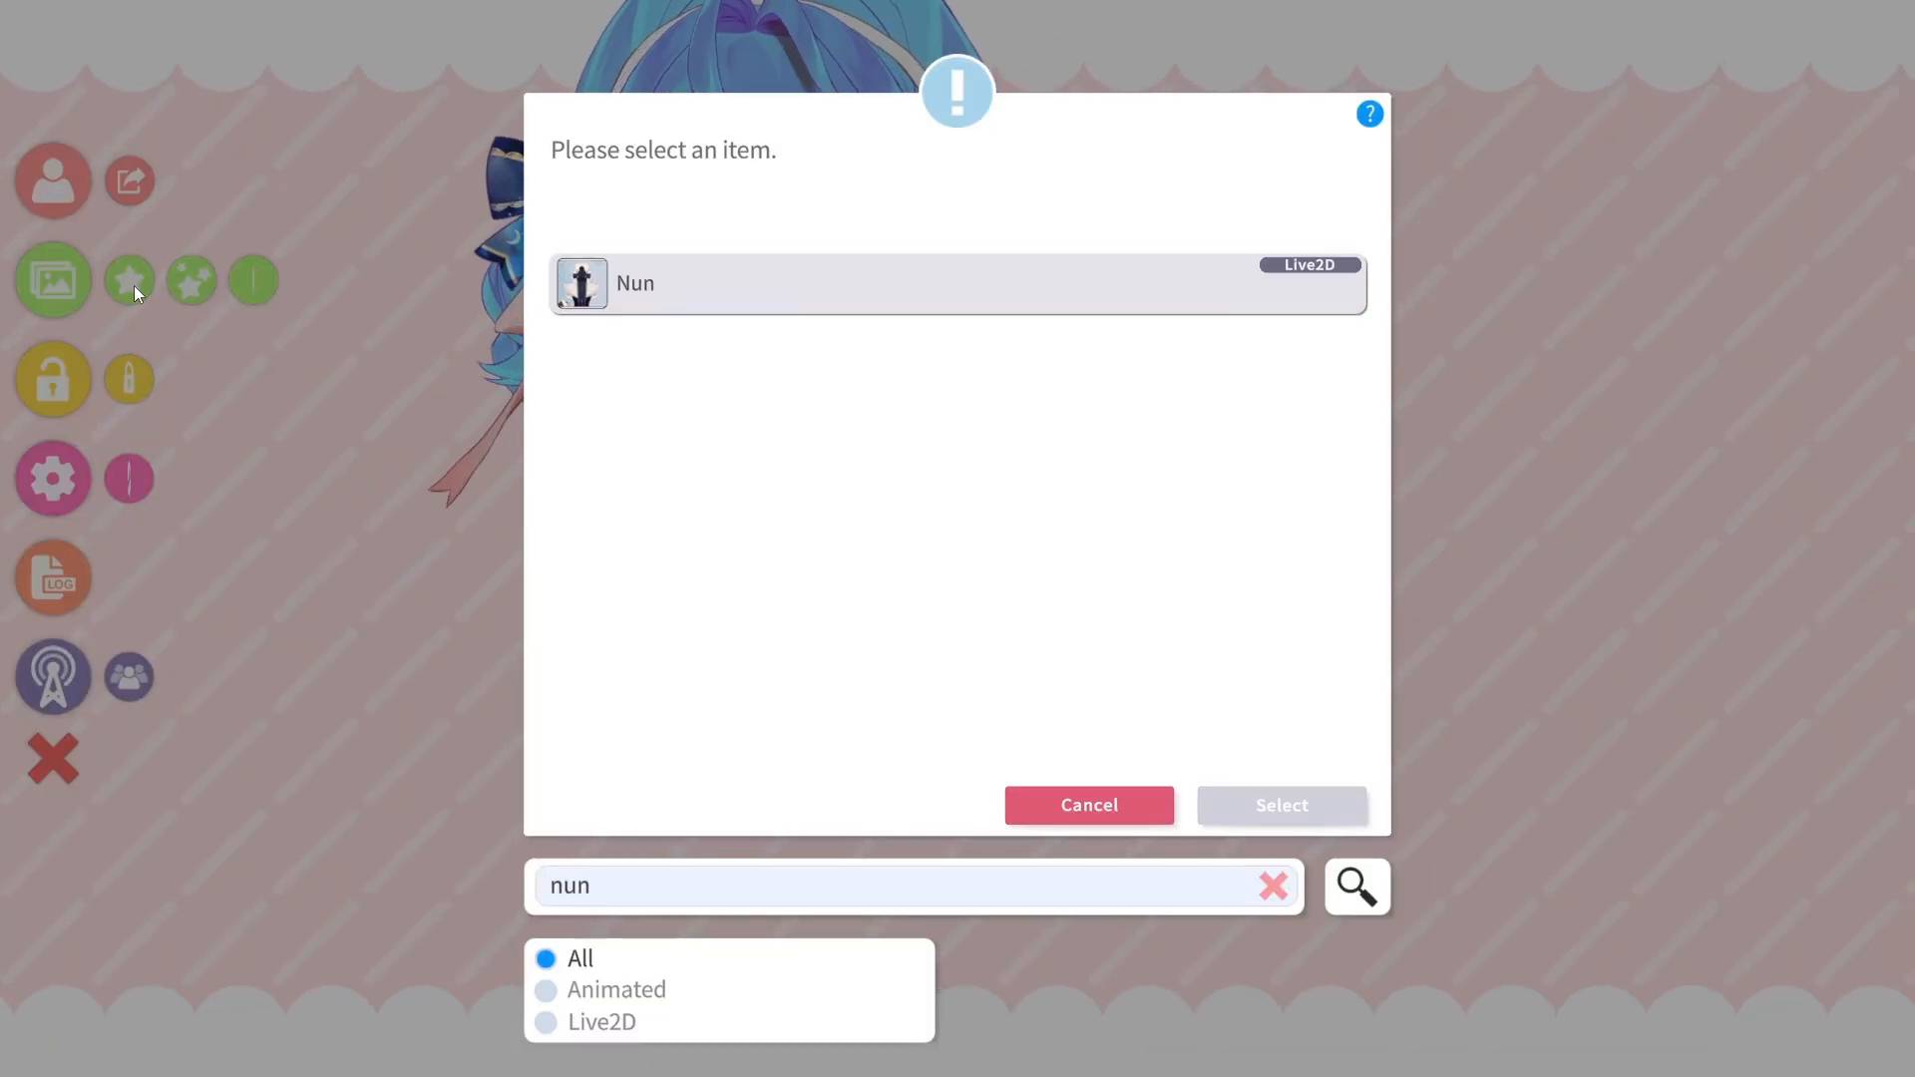
left_click(932, 302)
left_click(1274, 807)
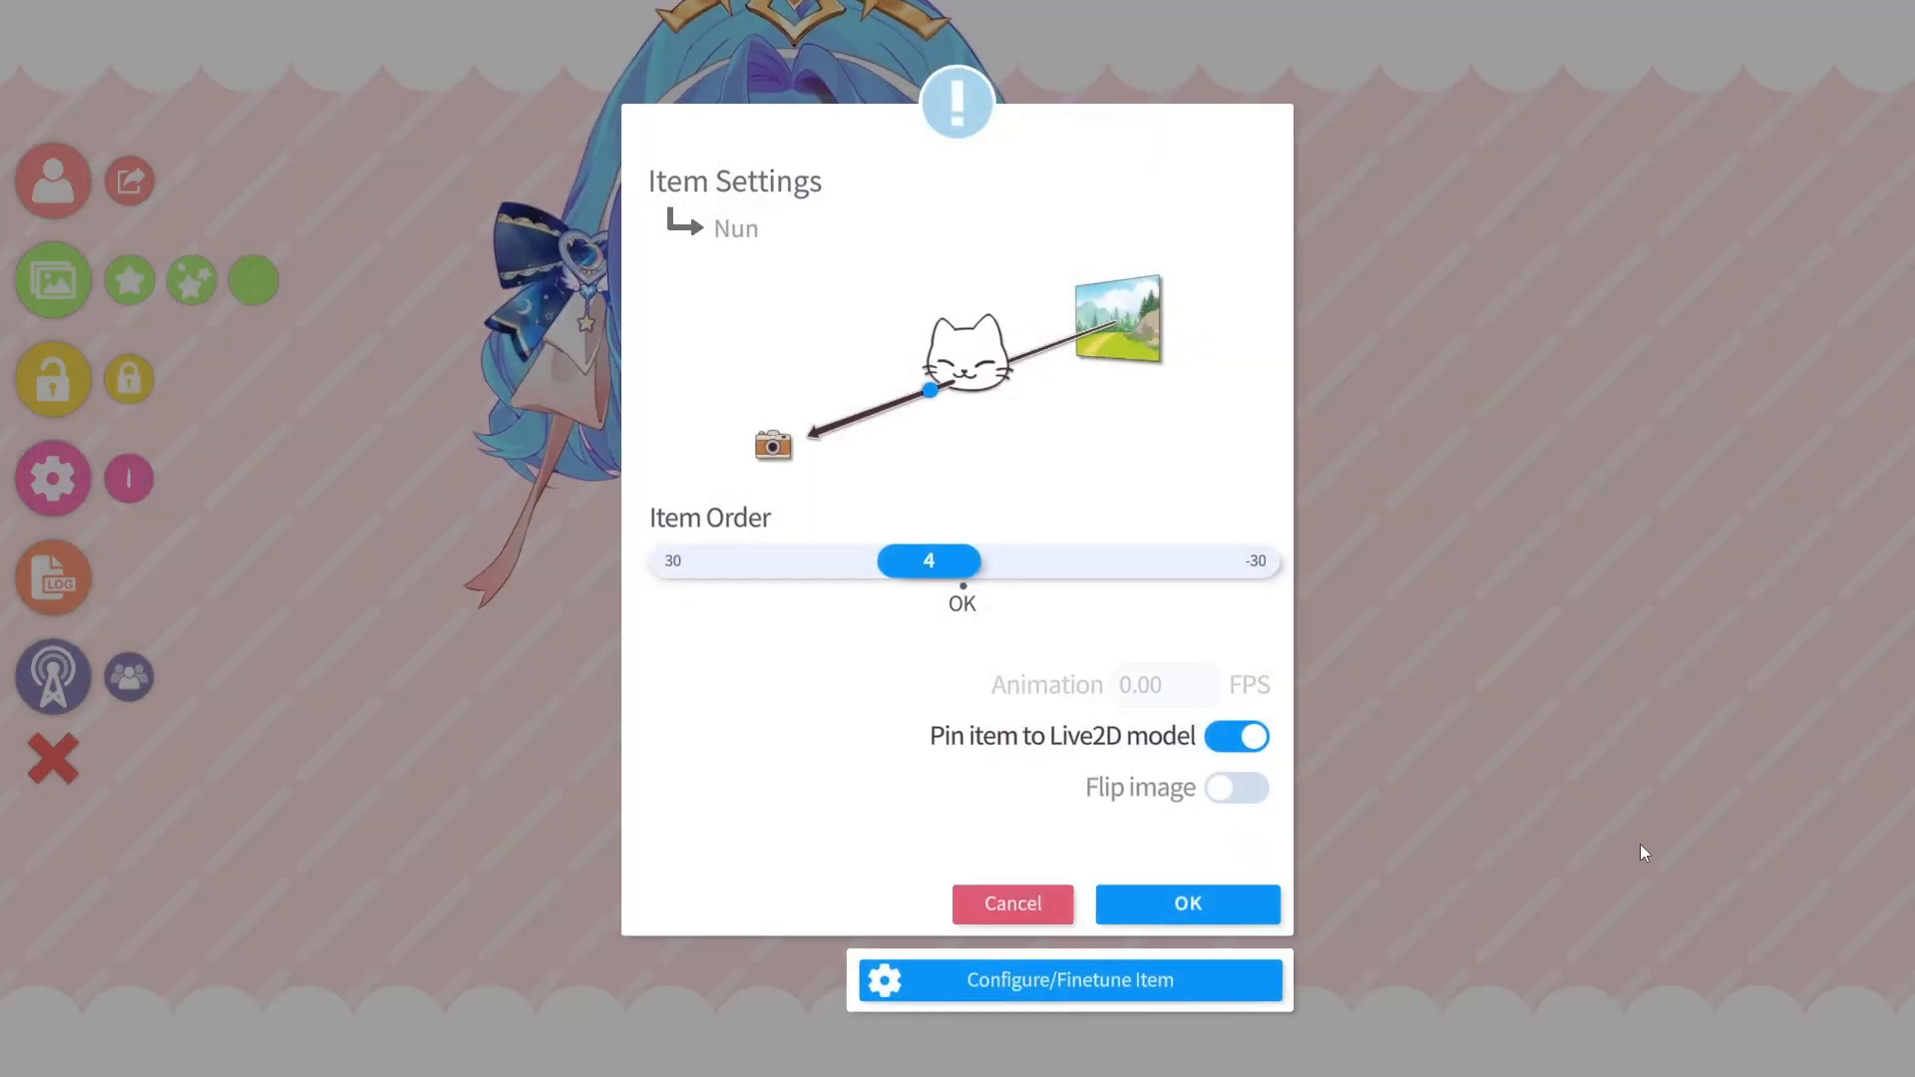
left_click_drag(941, 564, 694, 560)
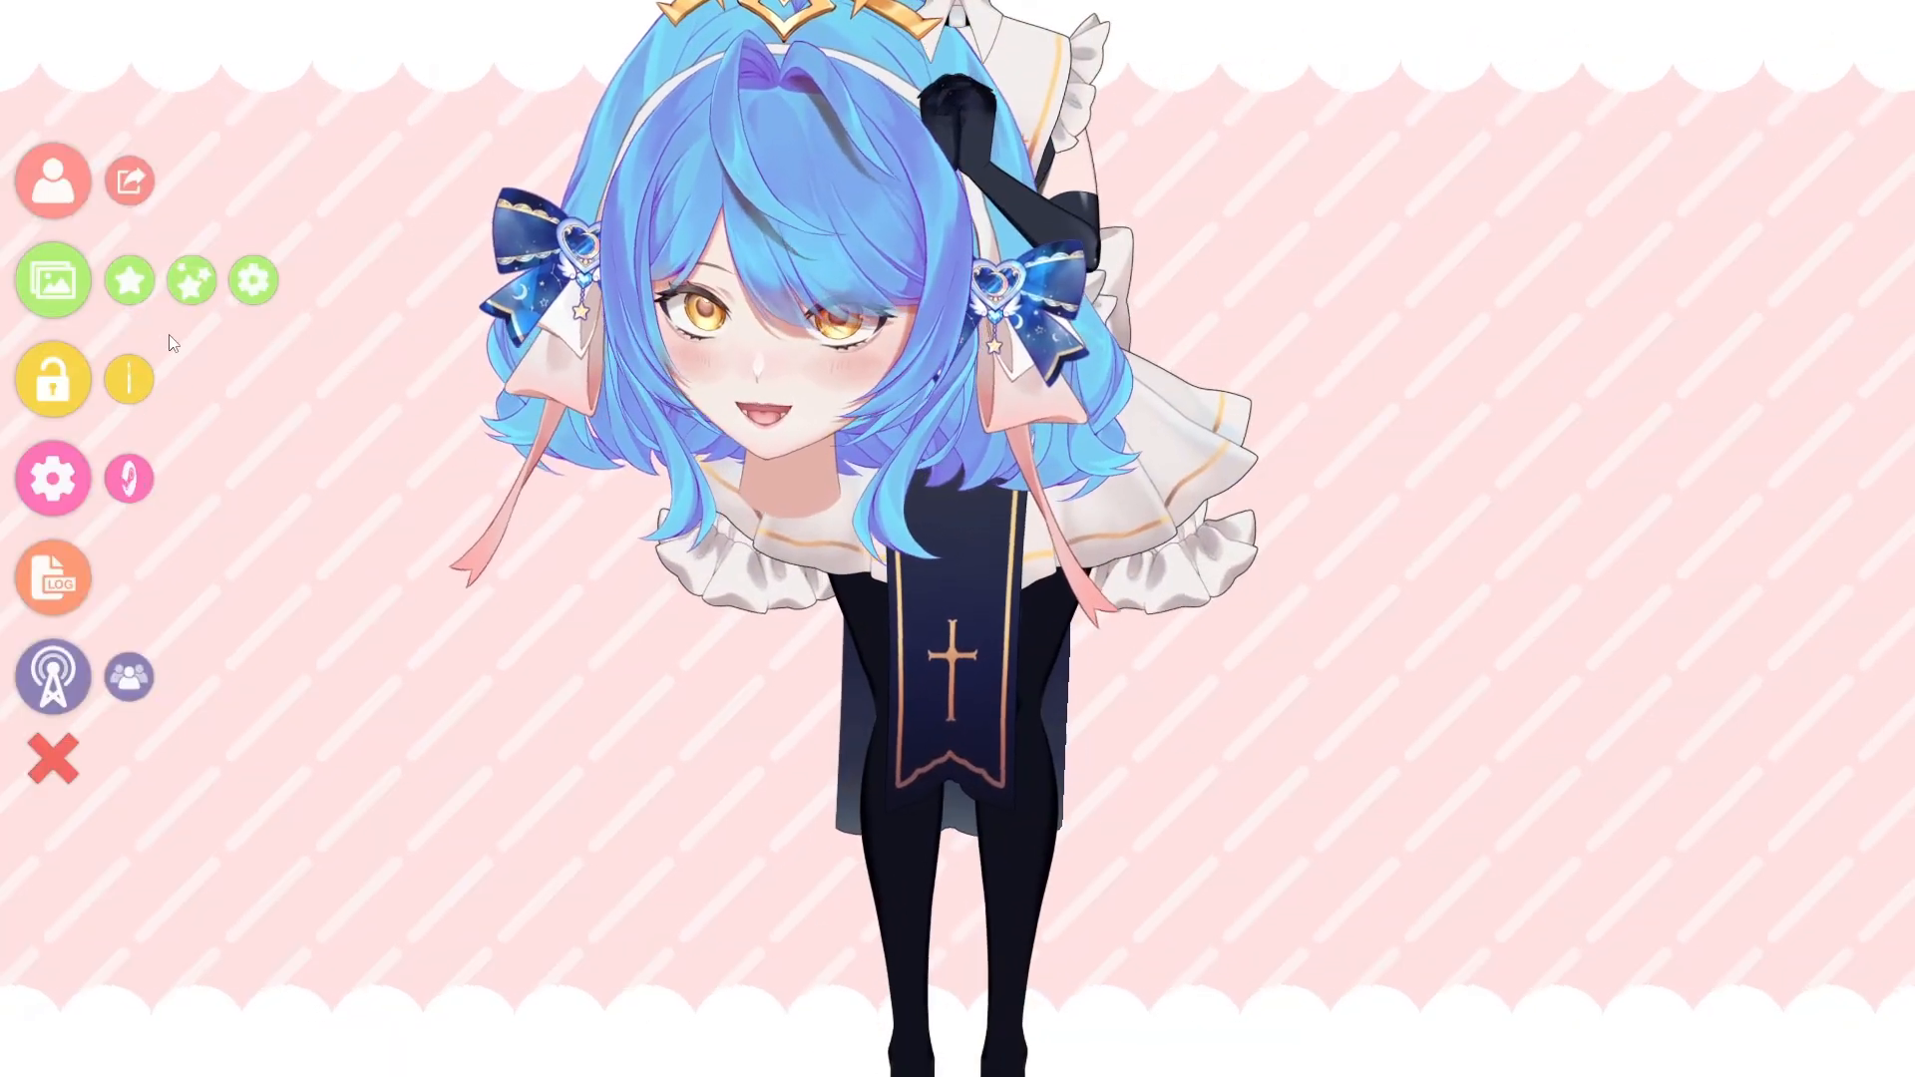
Step: Unlock all items and move the Nun body away from the model's head into the empty area beside it
left_click(128, 387)
left_click_drag(1015, 728, 1500, 839)
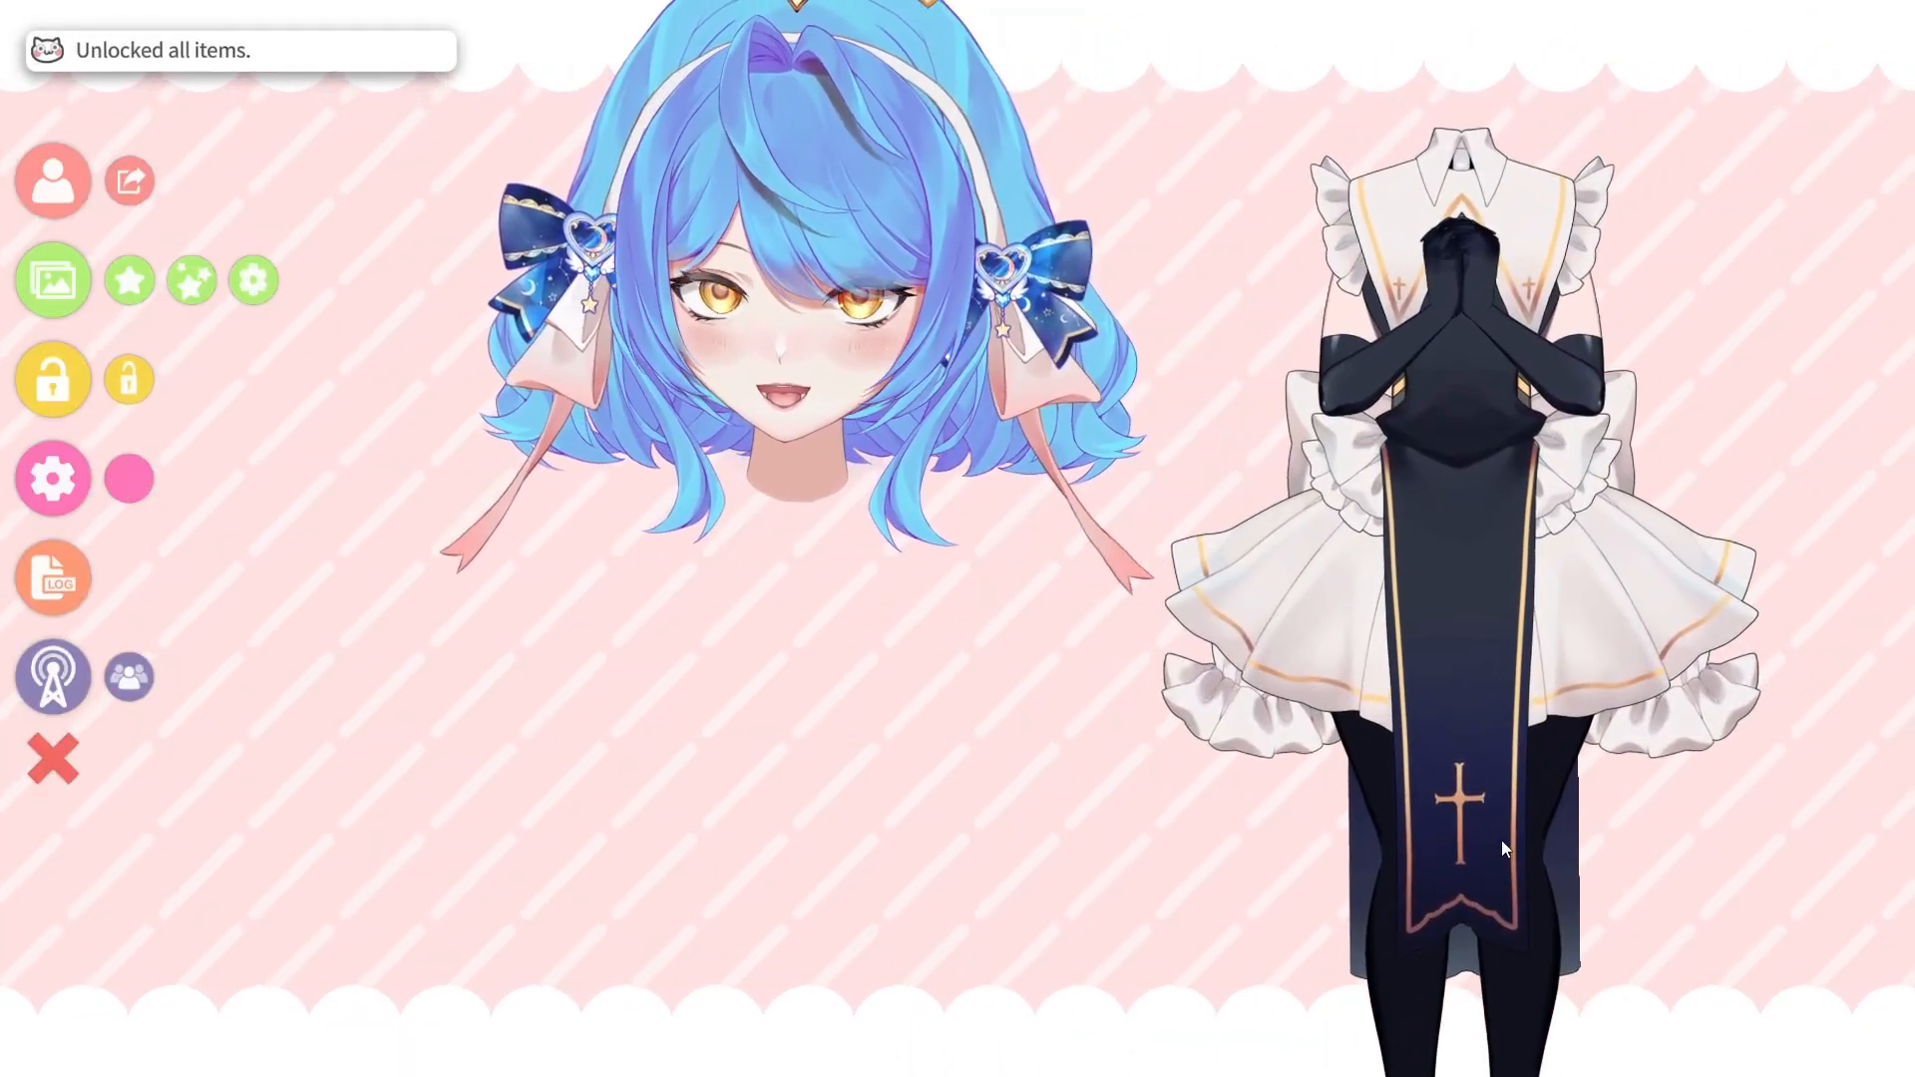
scroll(1463, 608, "down", 3)
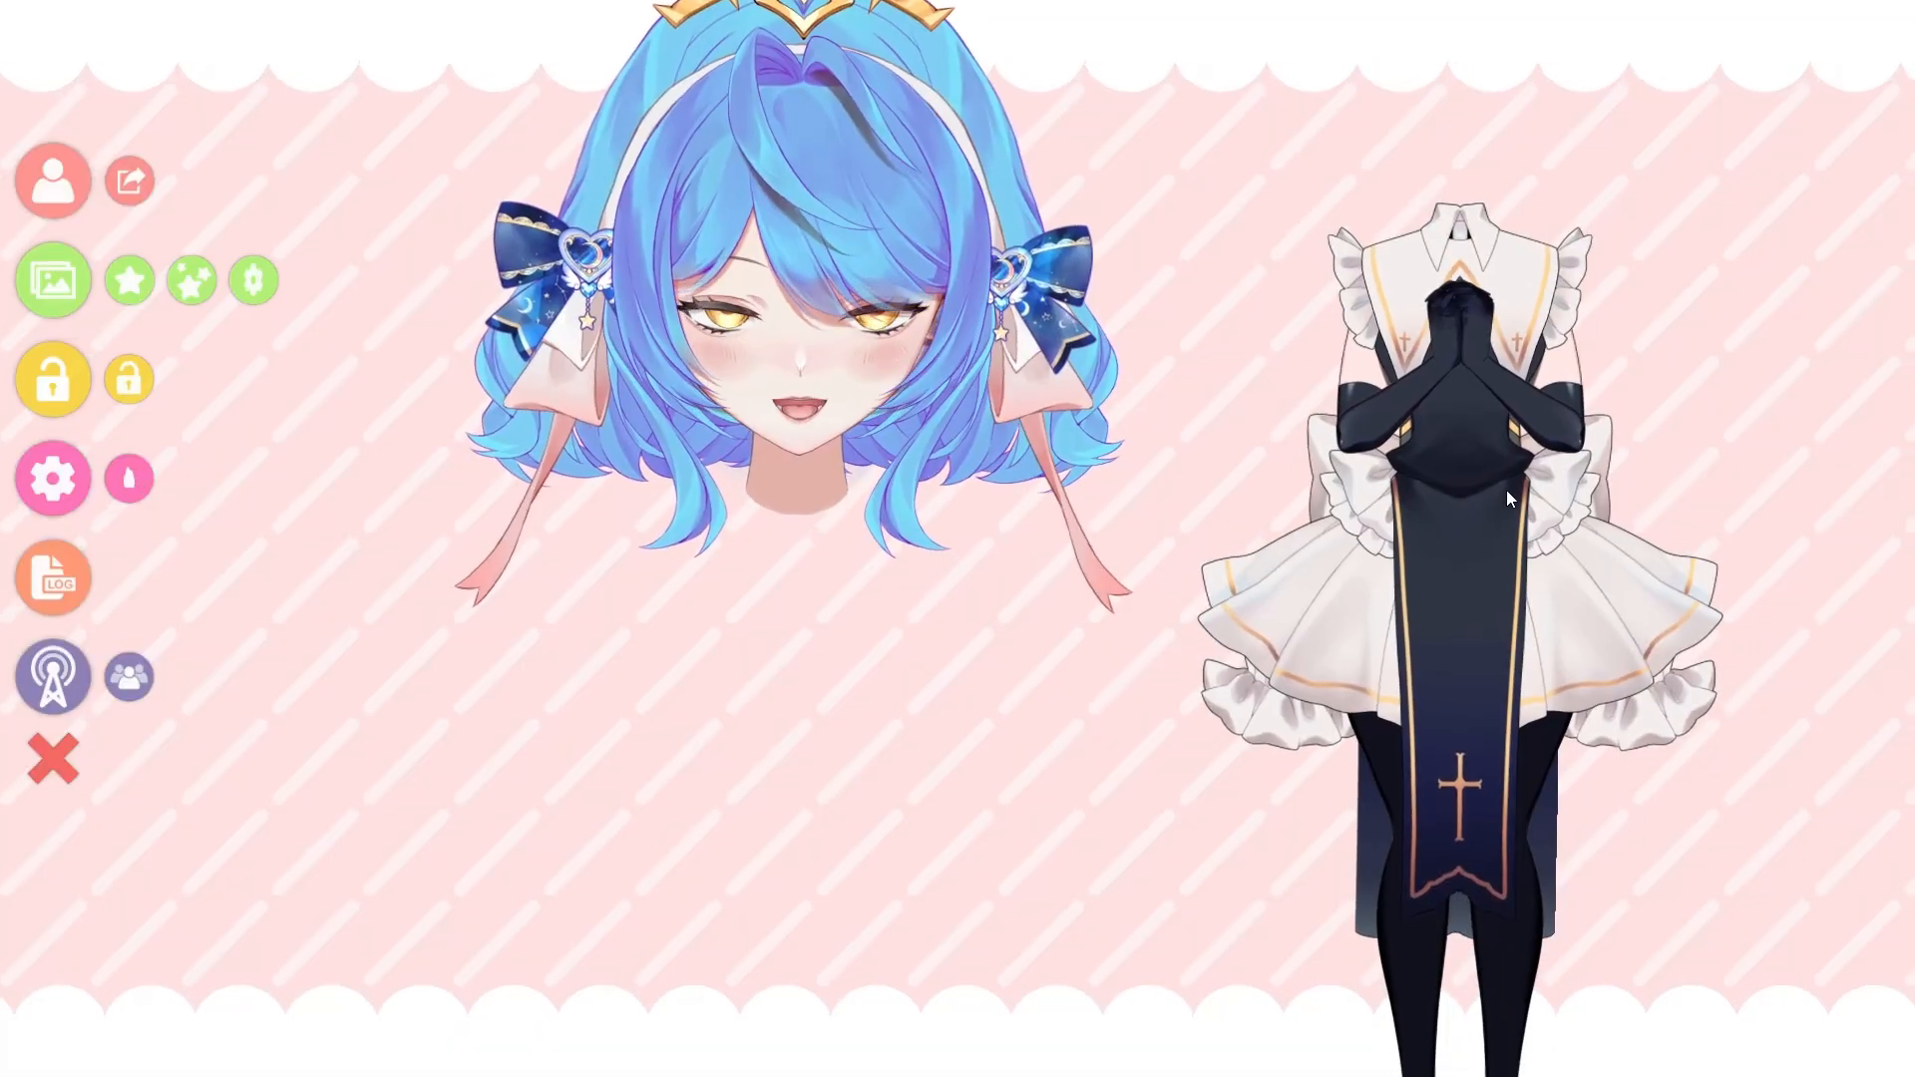
left_click_drag(1491, 506, 1298, 729)
left_click_drag(1283, 600, 1355, 666)
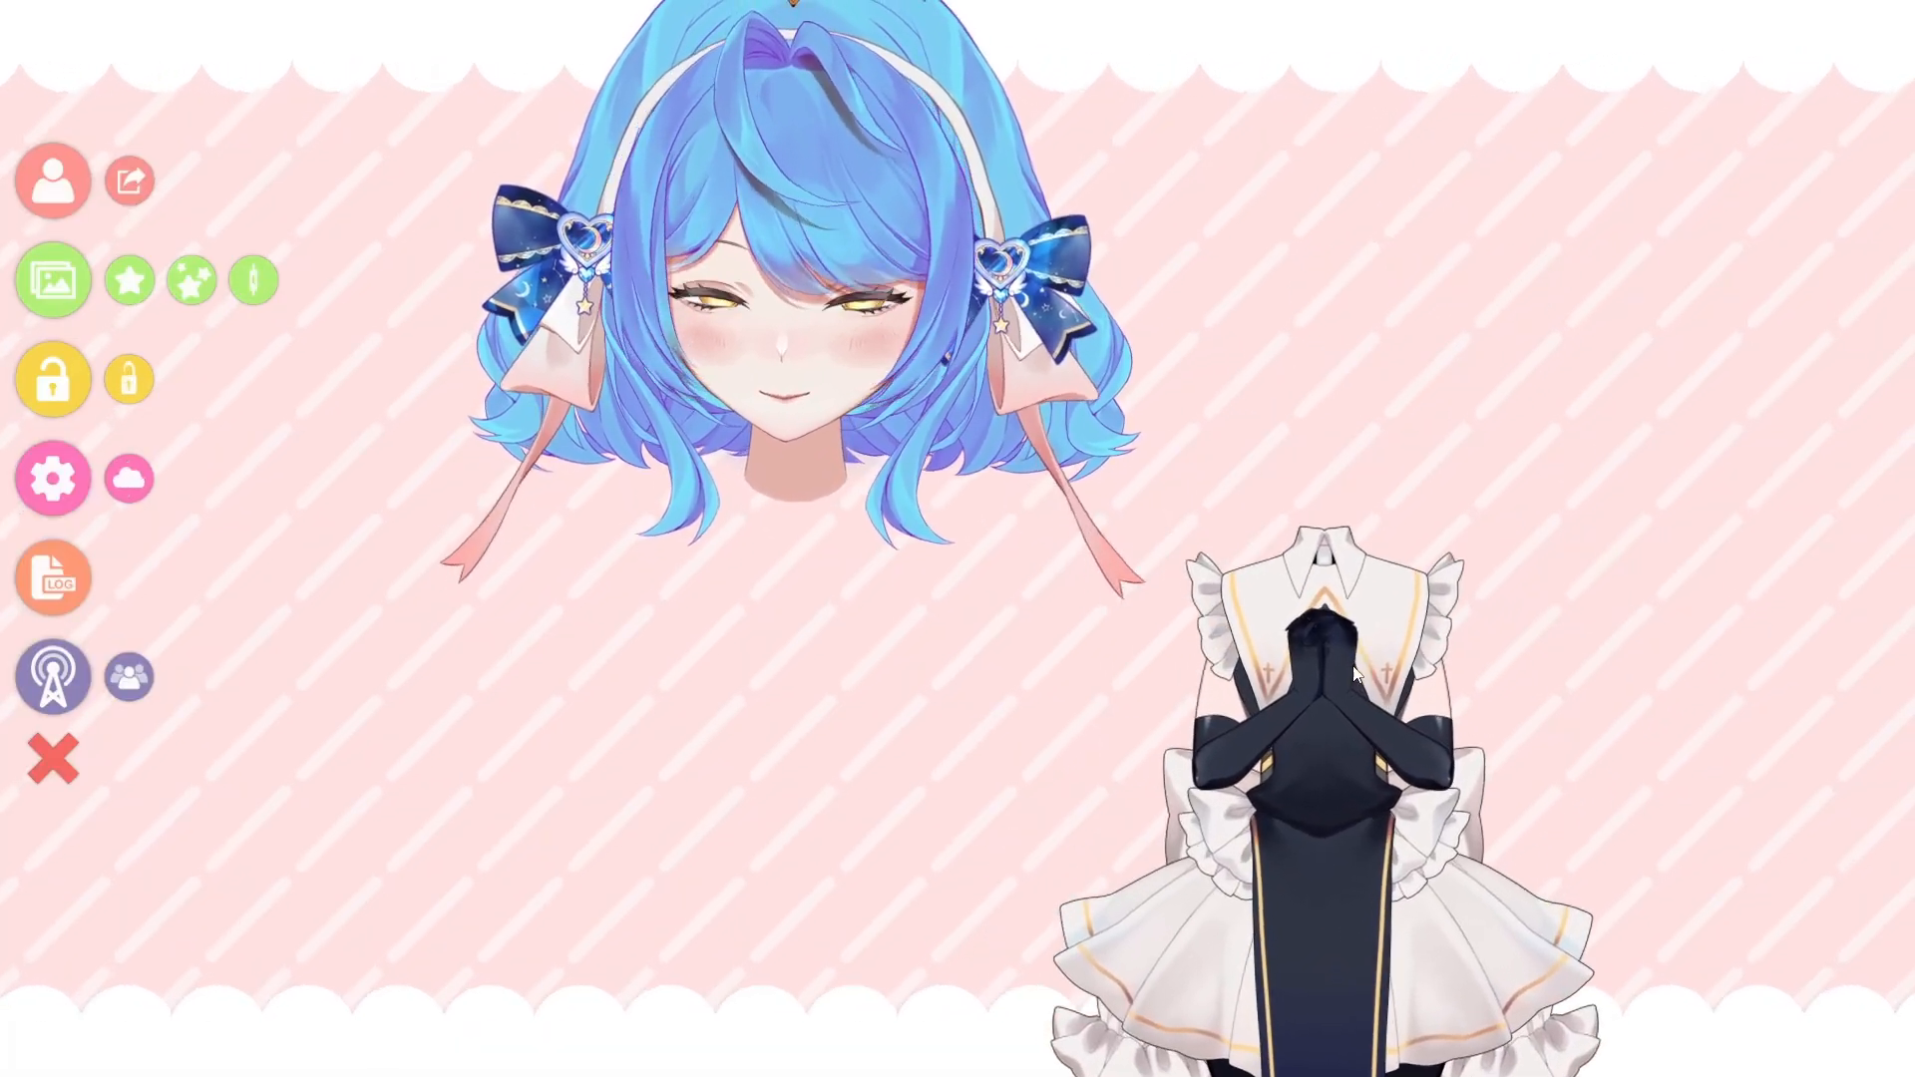
Step: Enlarge the Nun body to match the head's proportions and place its collar over the model's neck
scroll(1354, 665, "up", 5)
scroll(1354, 665, "up", 5)
left_click_drag(1369, 156, 1463, 537)
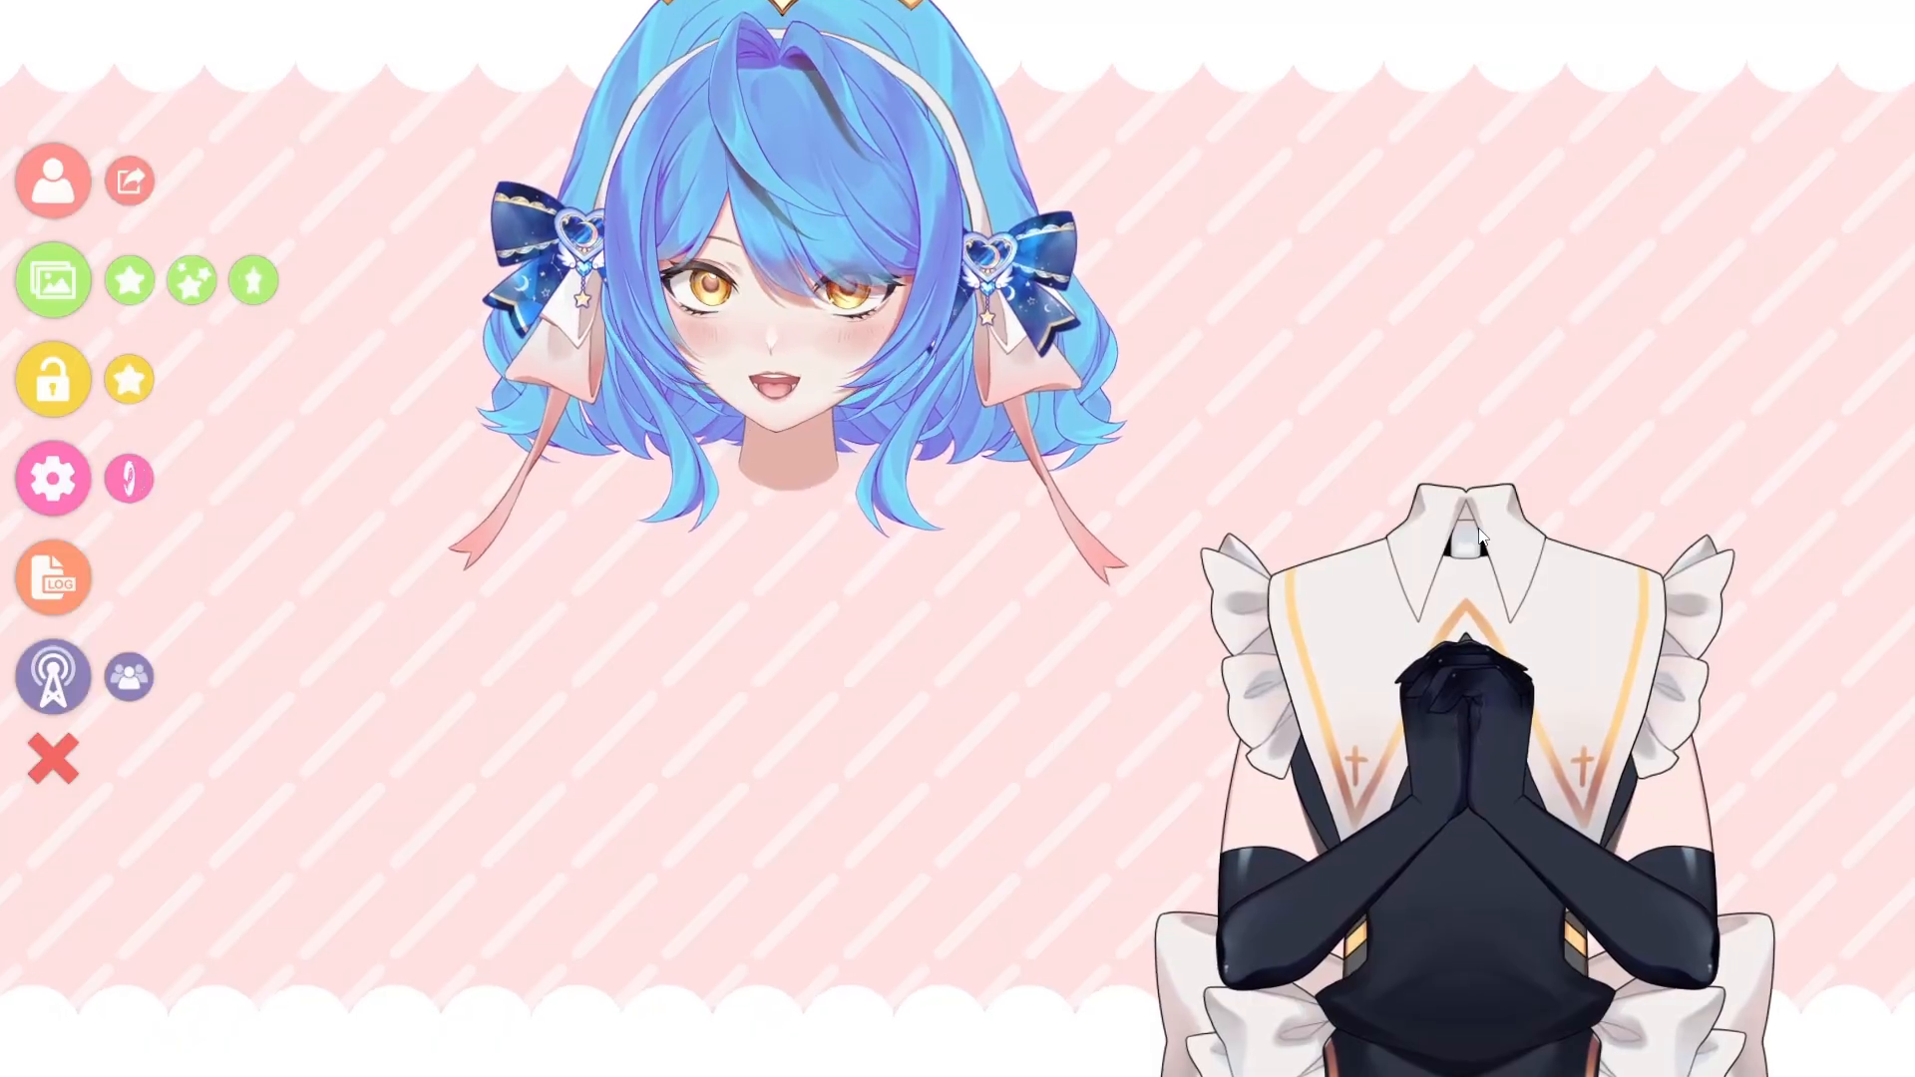
left_click_drag(1480, 538, 808, 588)
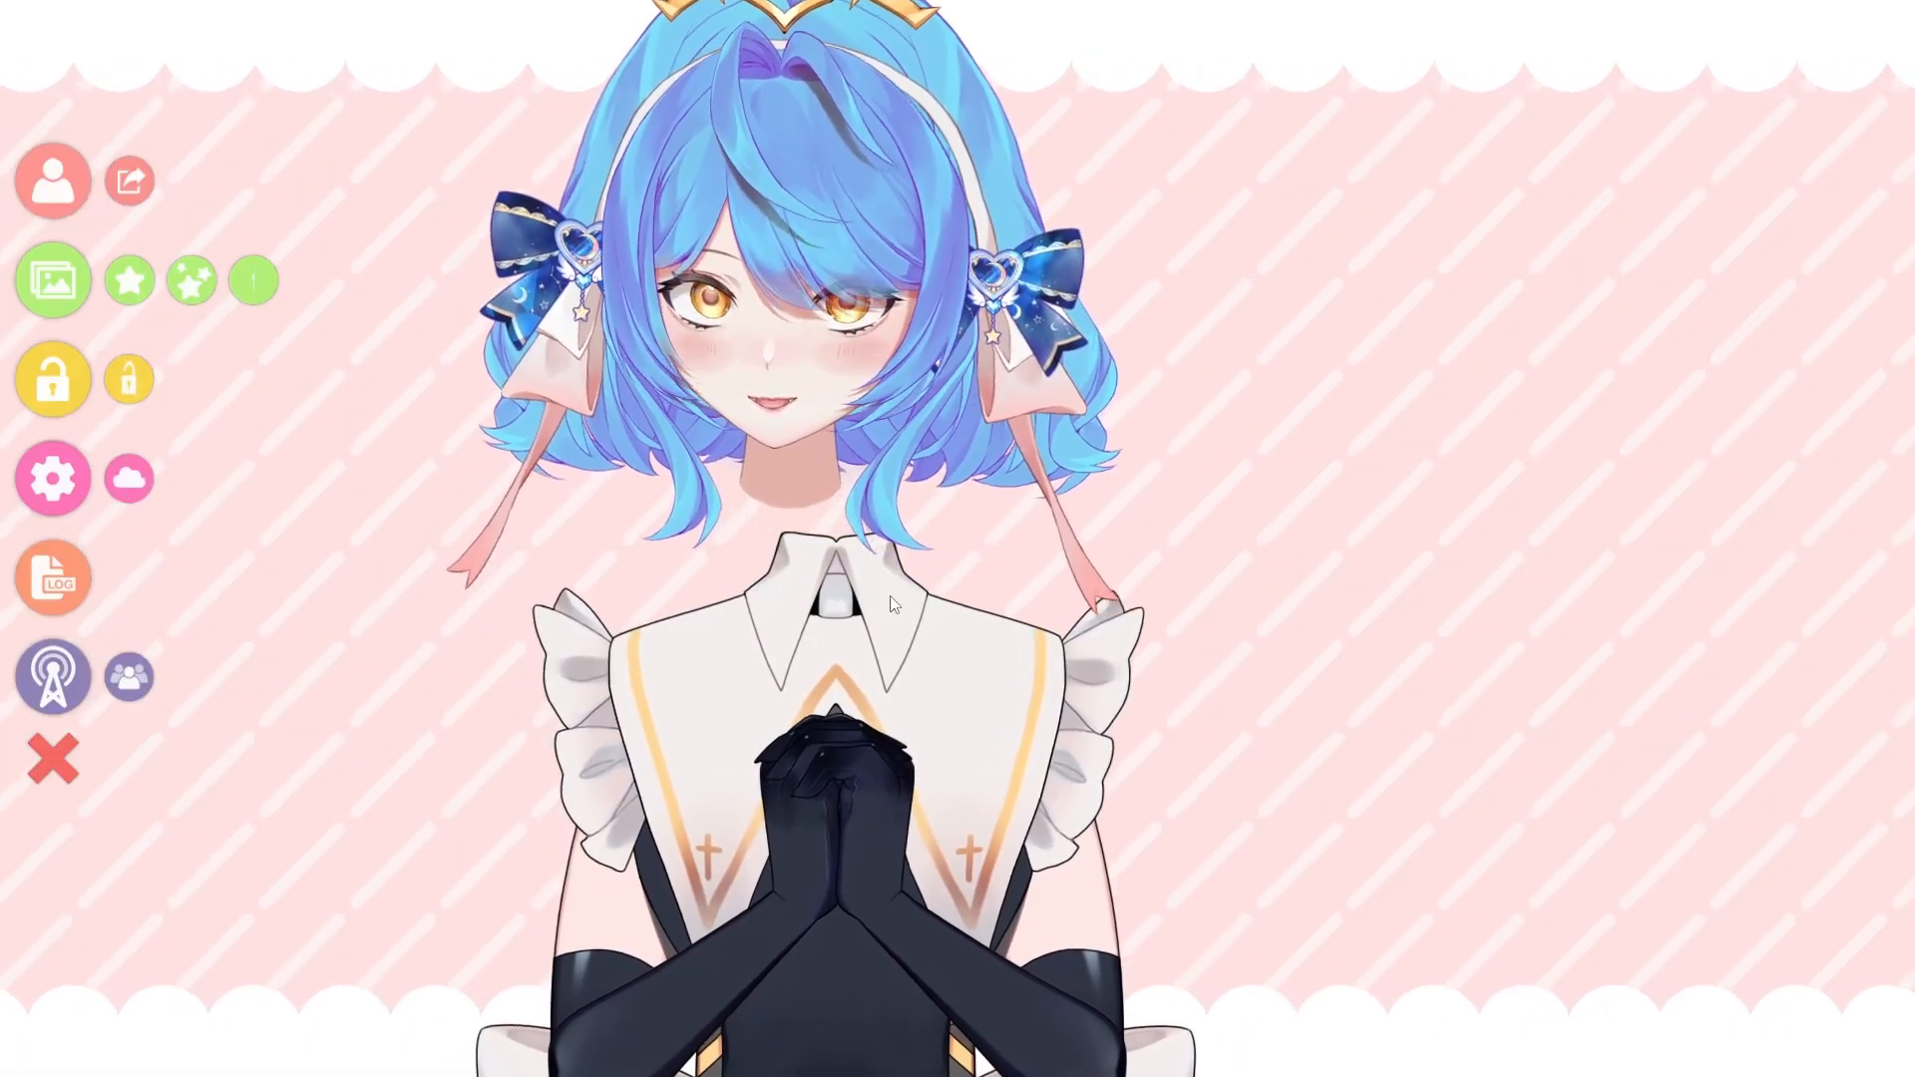
left_click_drag(802, 590, 794, 494)
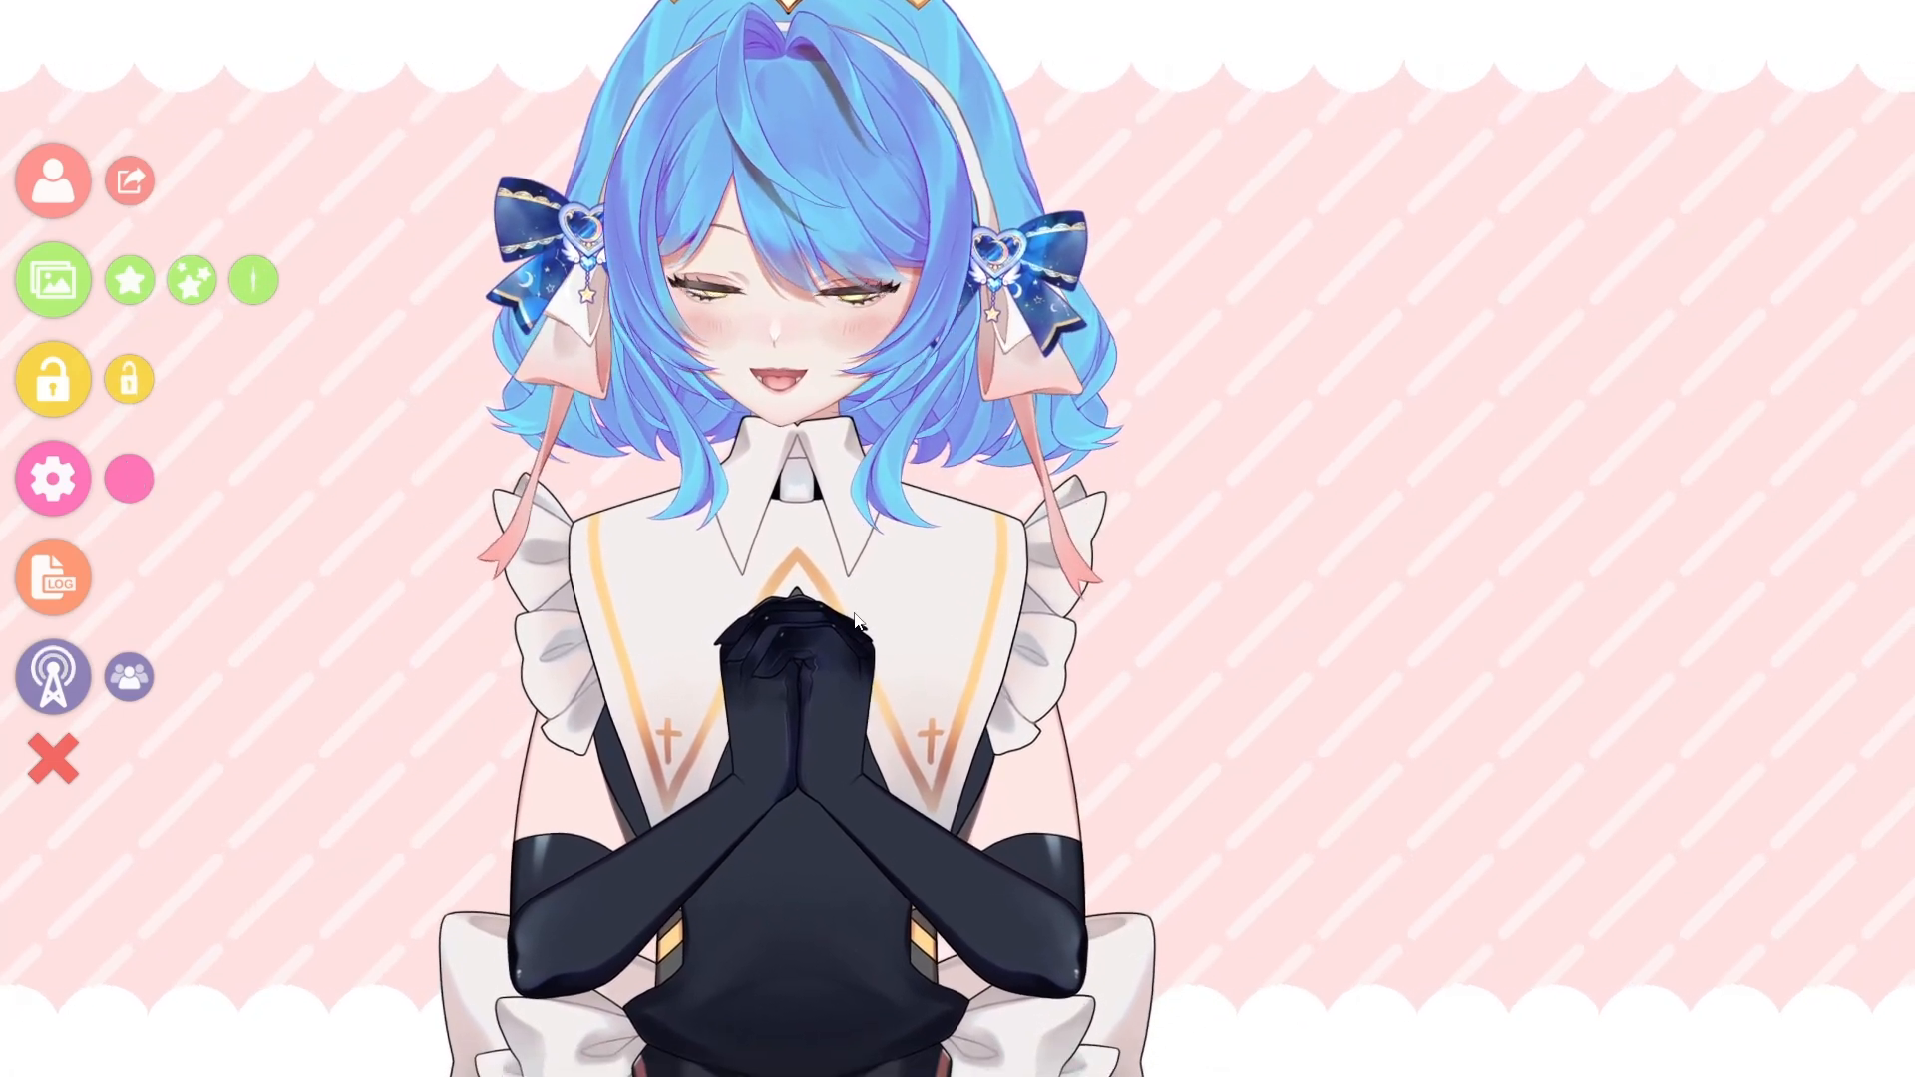
Step: Review the Nun item's settings, covering front and back layers, split layer, specific pin layer, expressions and item controls
double_click(854, 616)
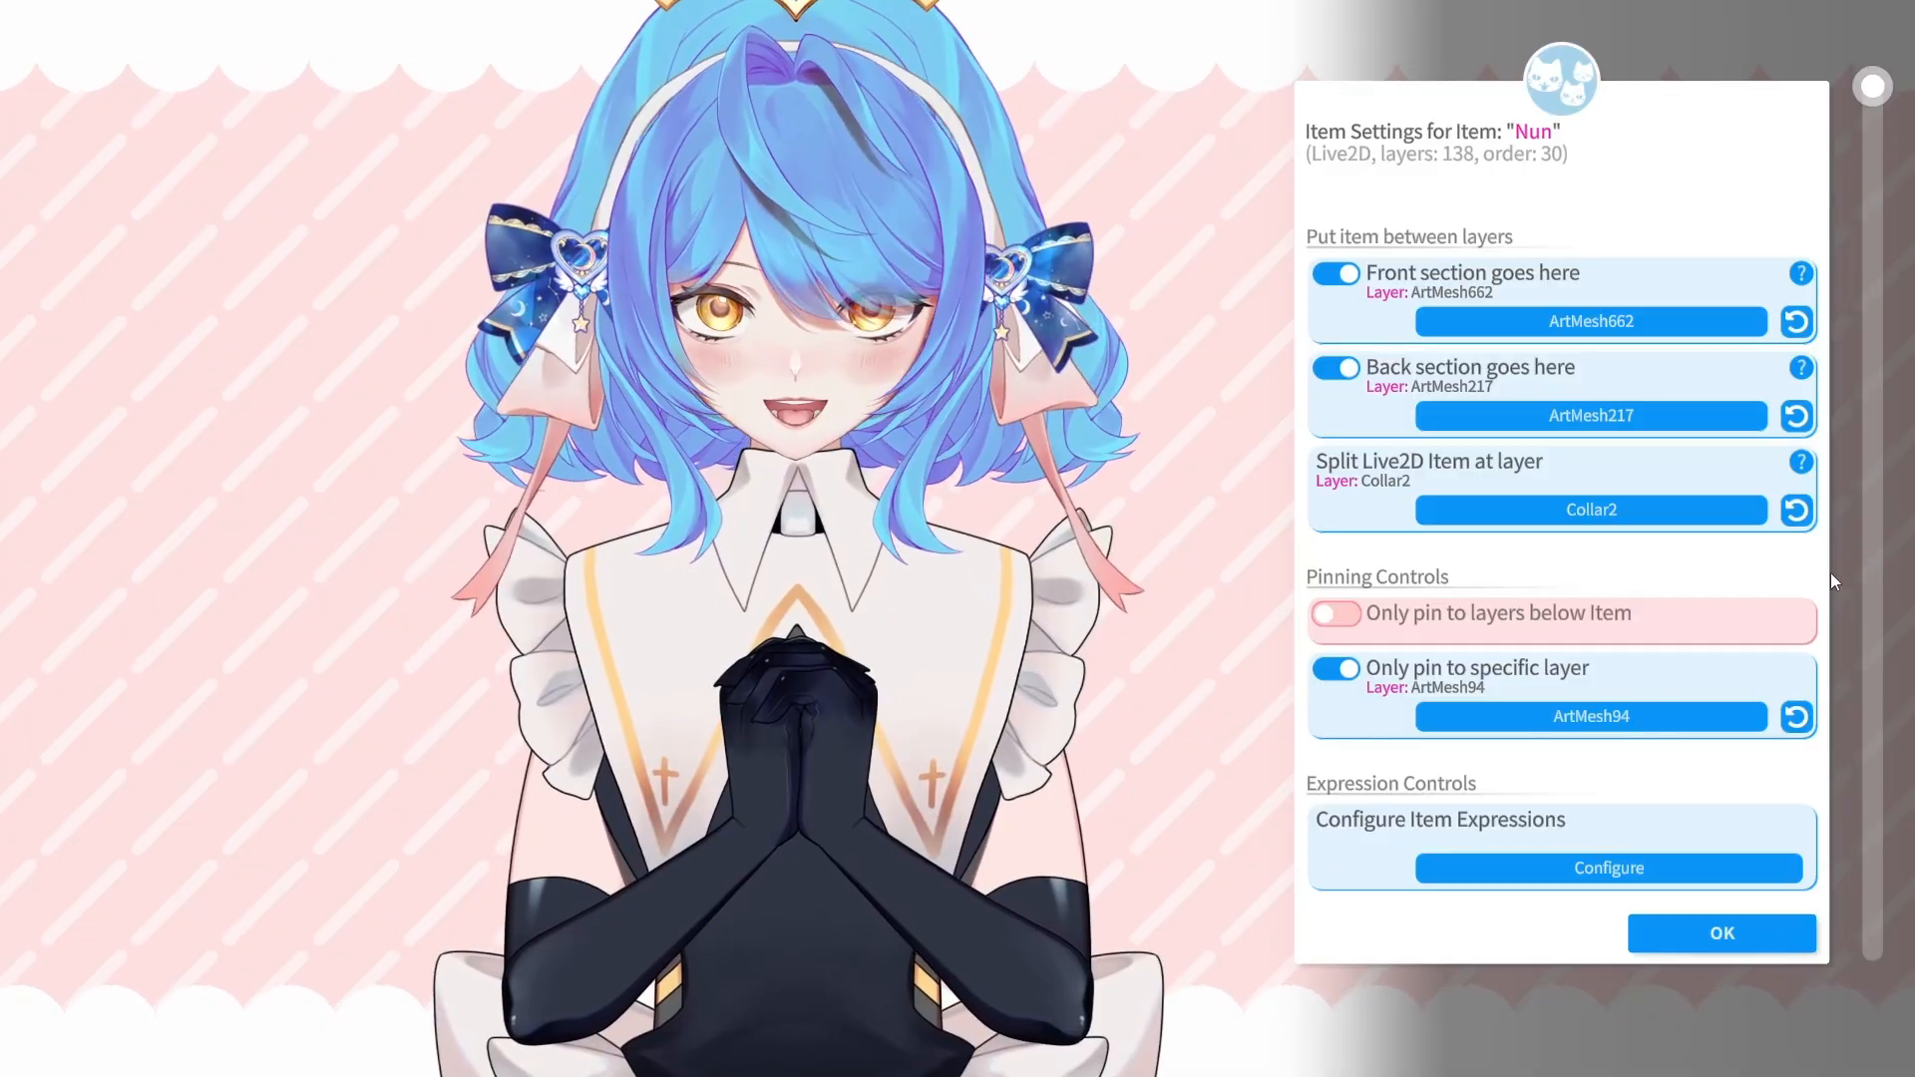
scroll(1496, 399, "down", 1)
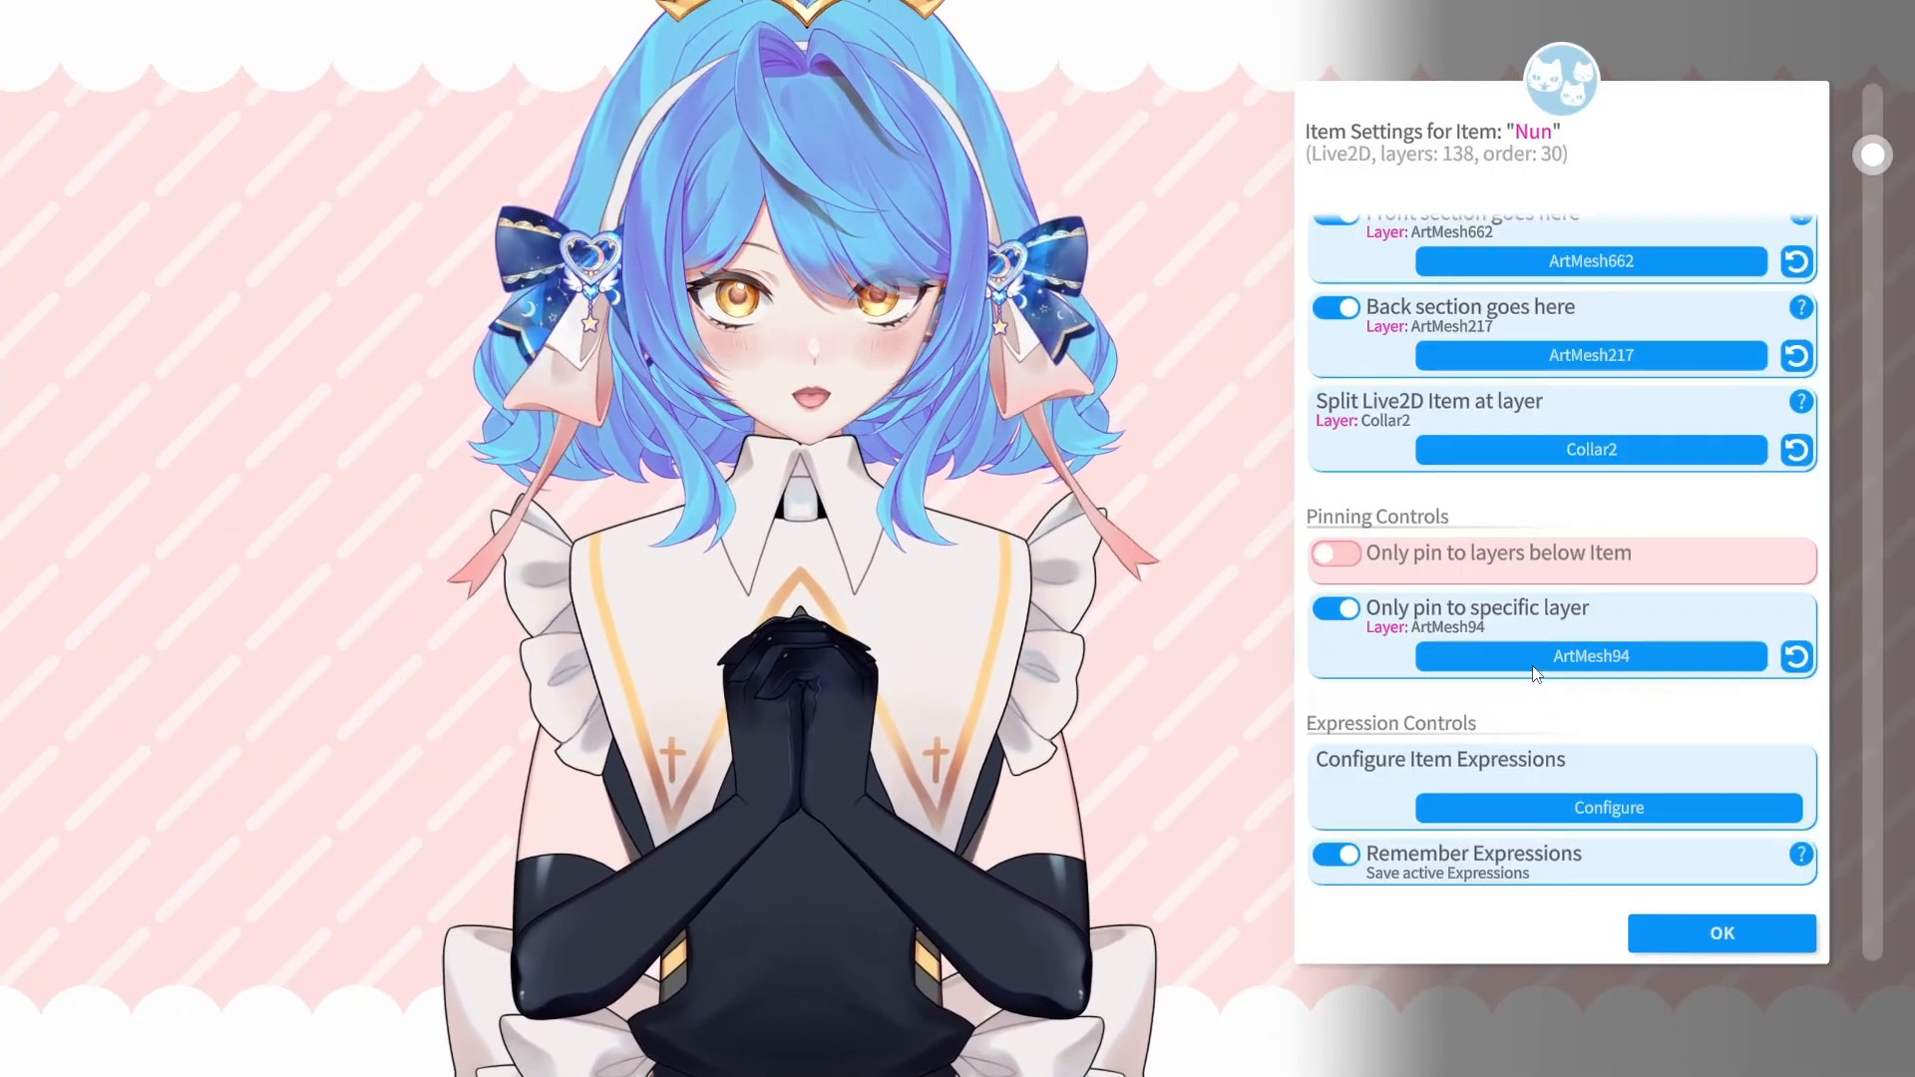
scroll(1452, 623, "up", 1)
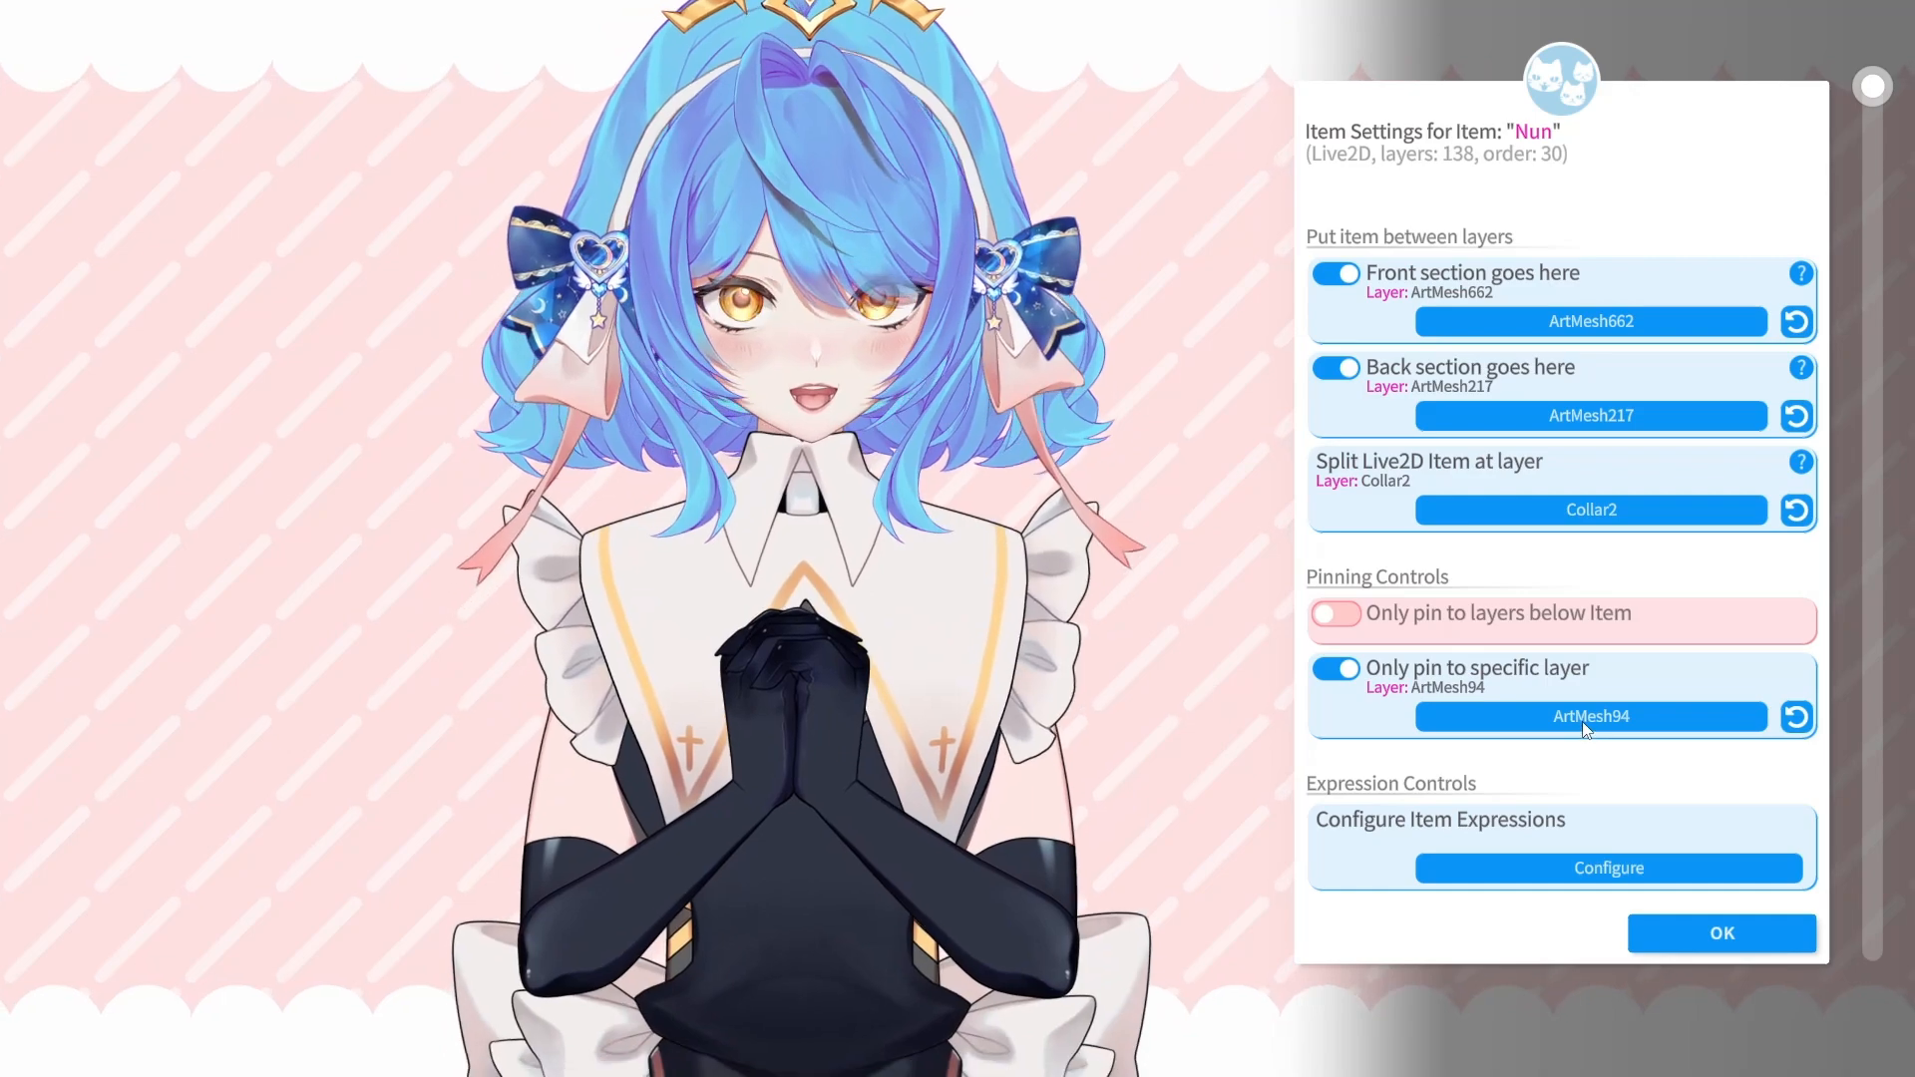
left_click(1582, 720)
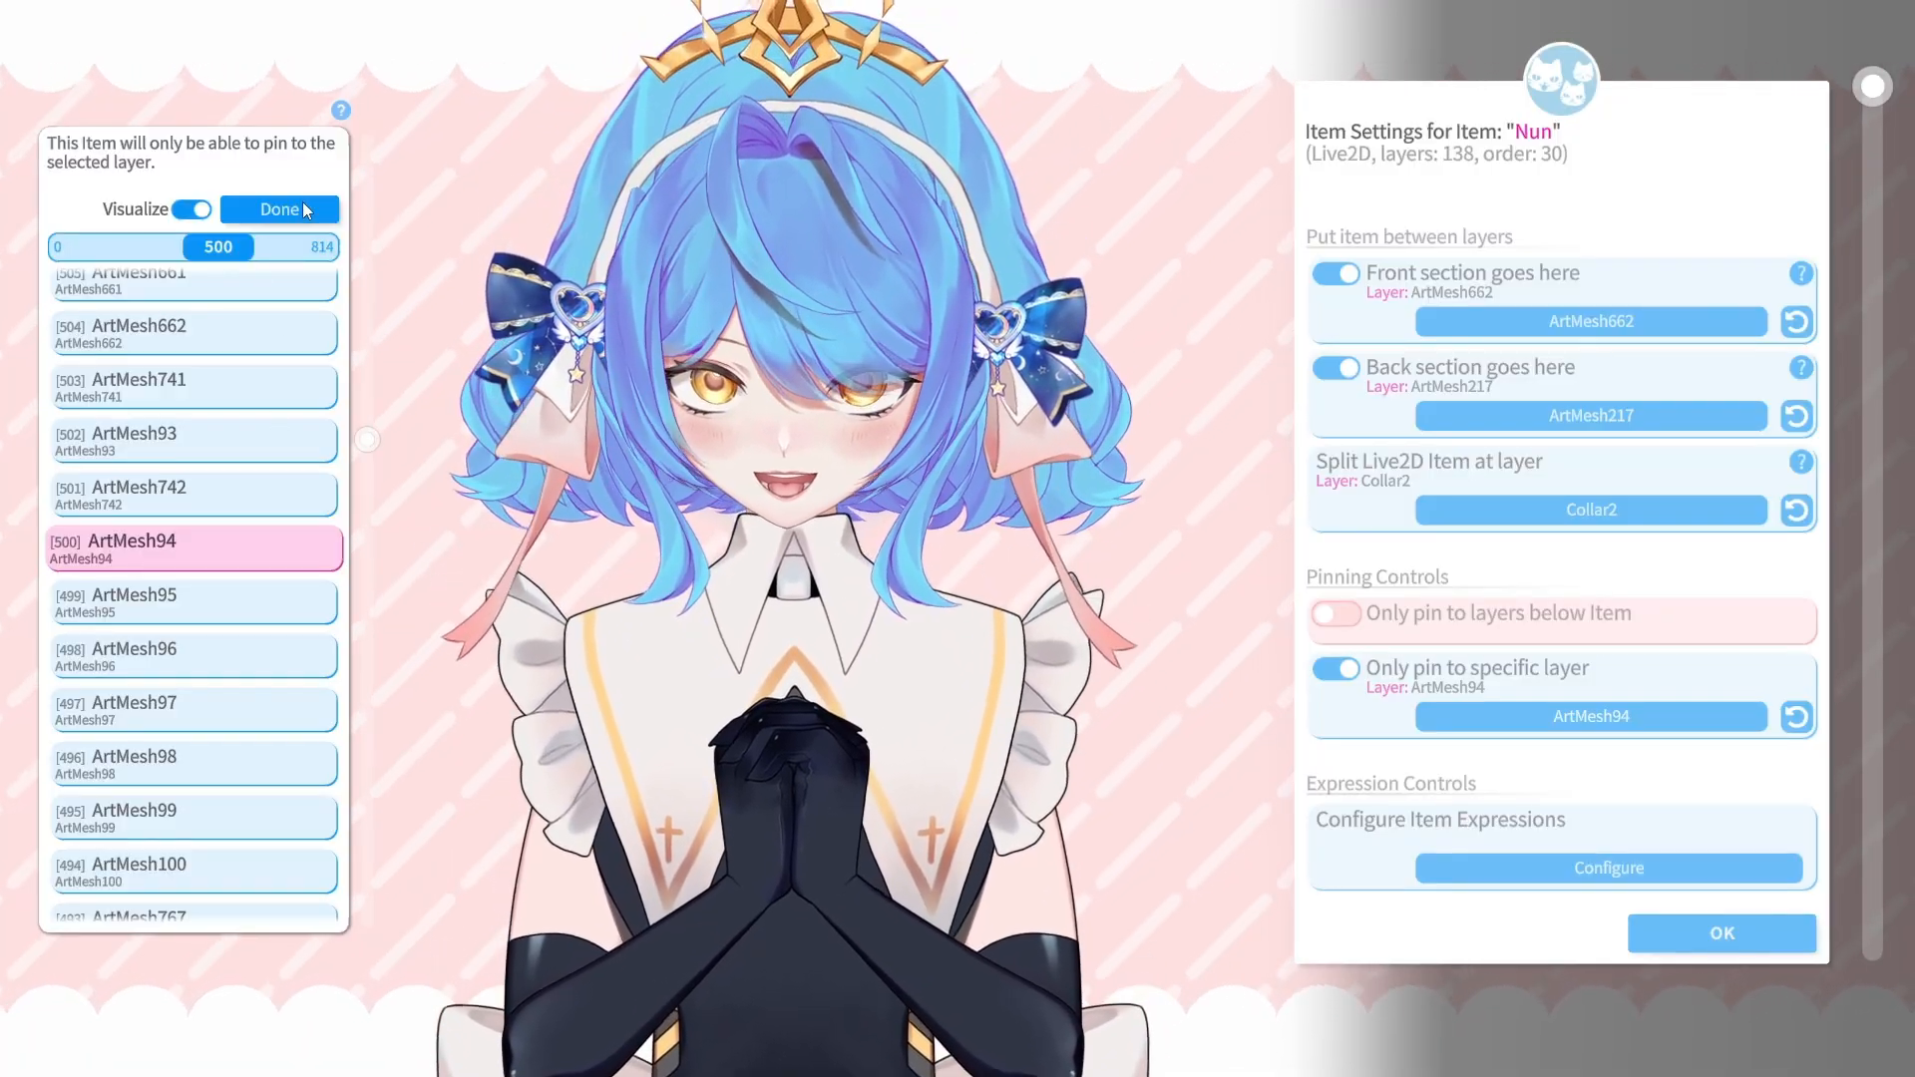
left_click(307, 212)
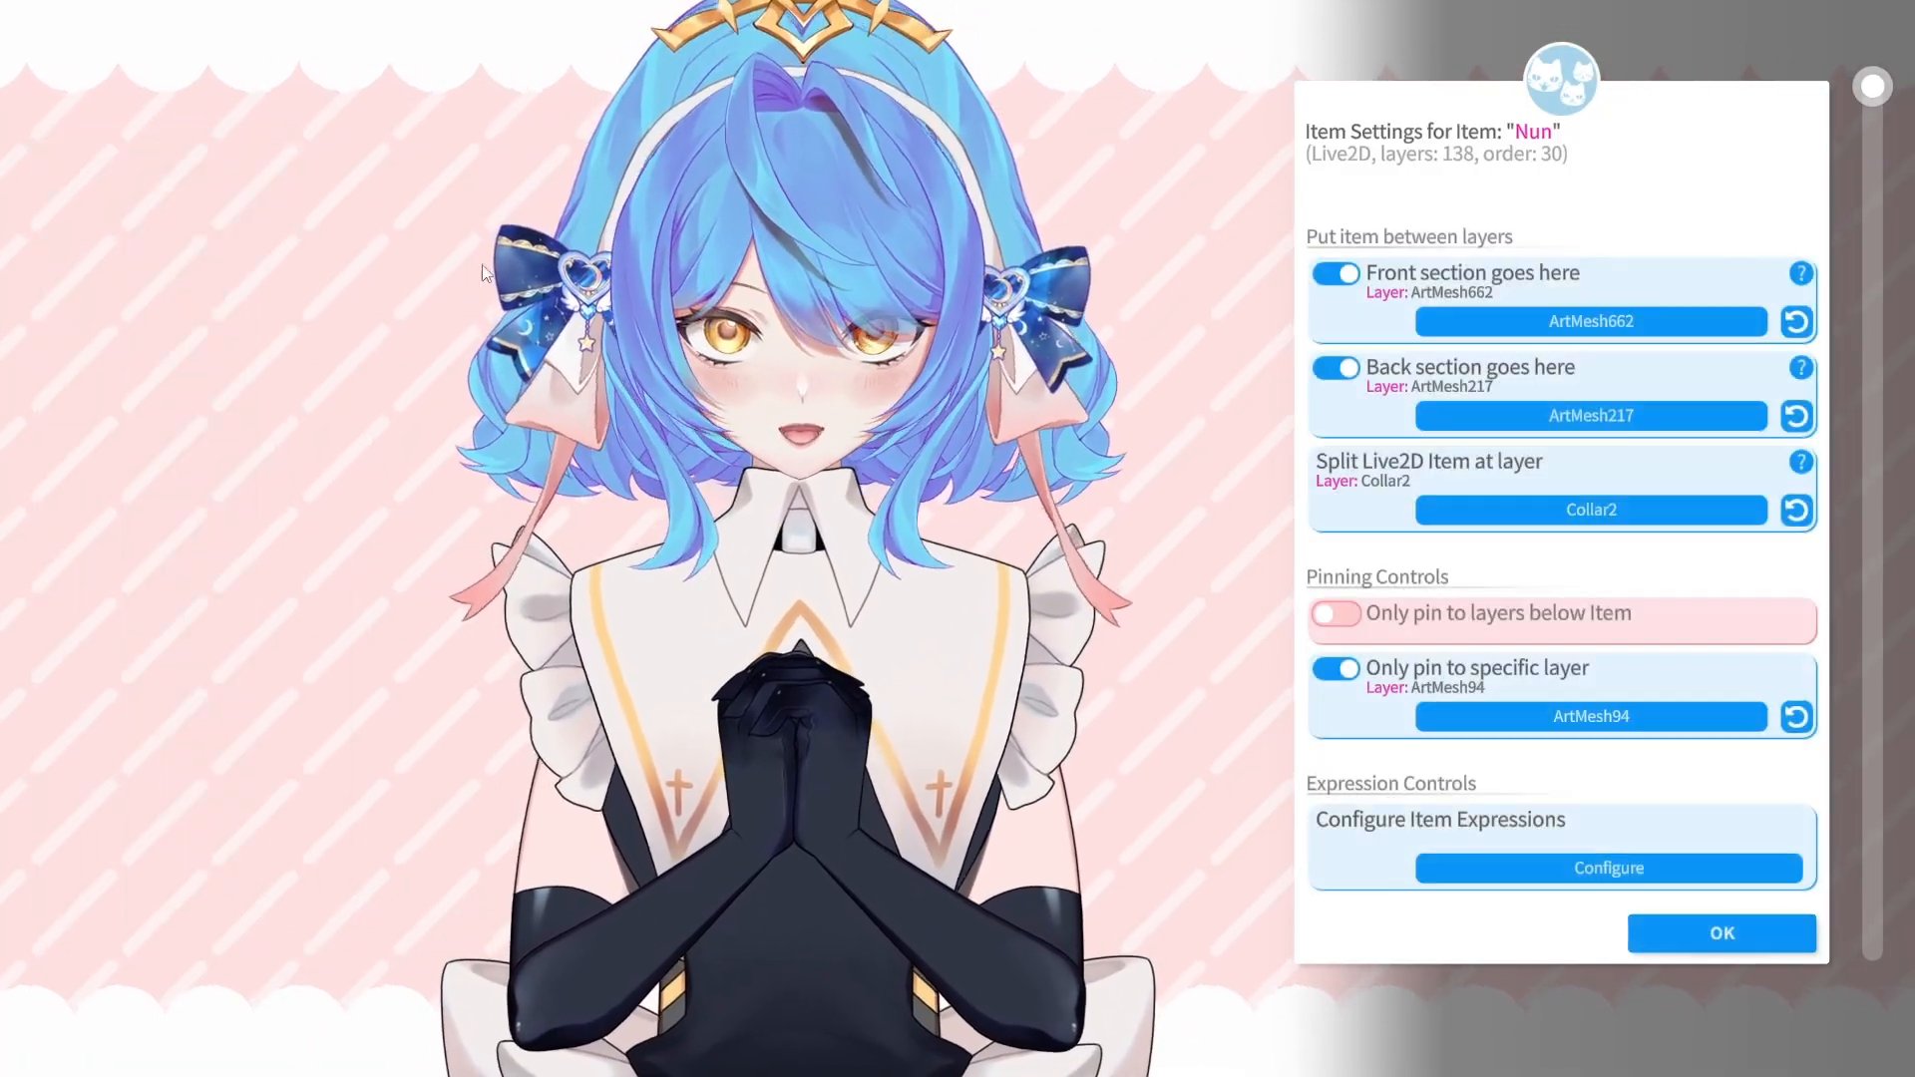
scroll(1552, 744, "down", 2)
scroll(1548, 744, "down", 2)
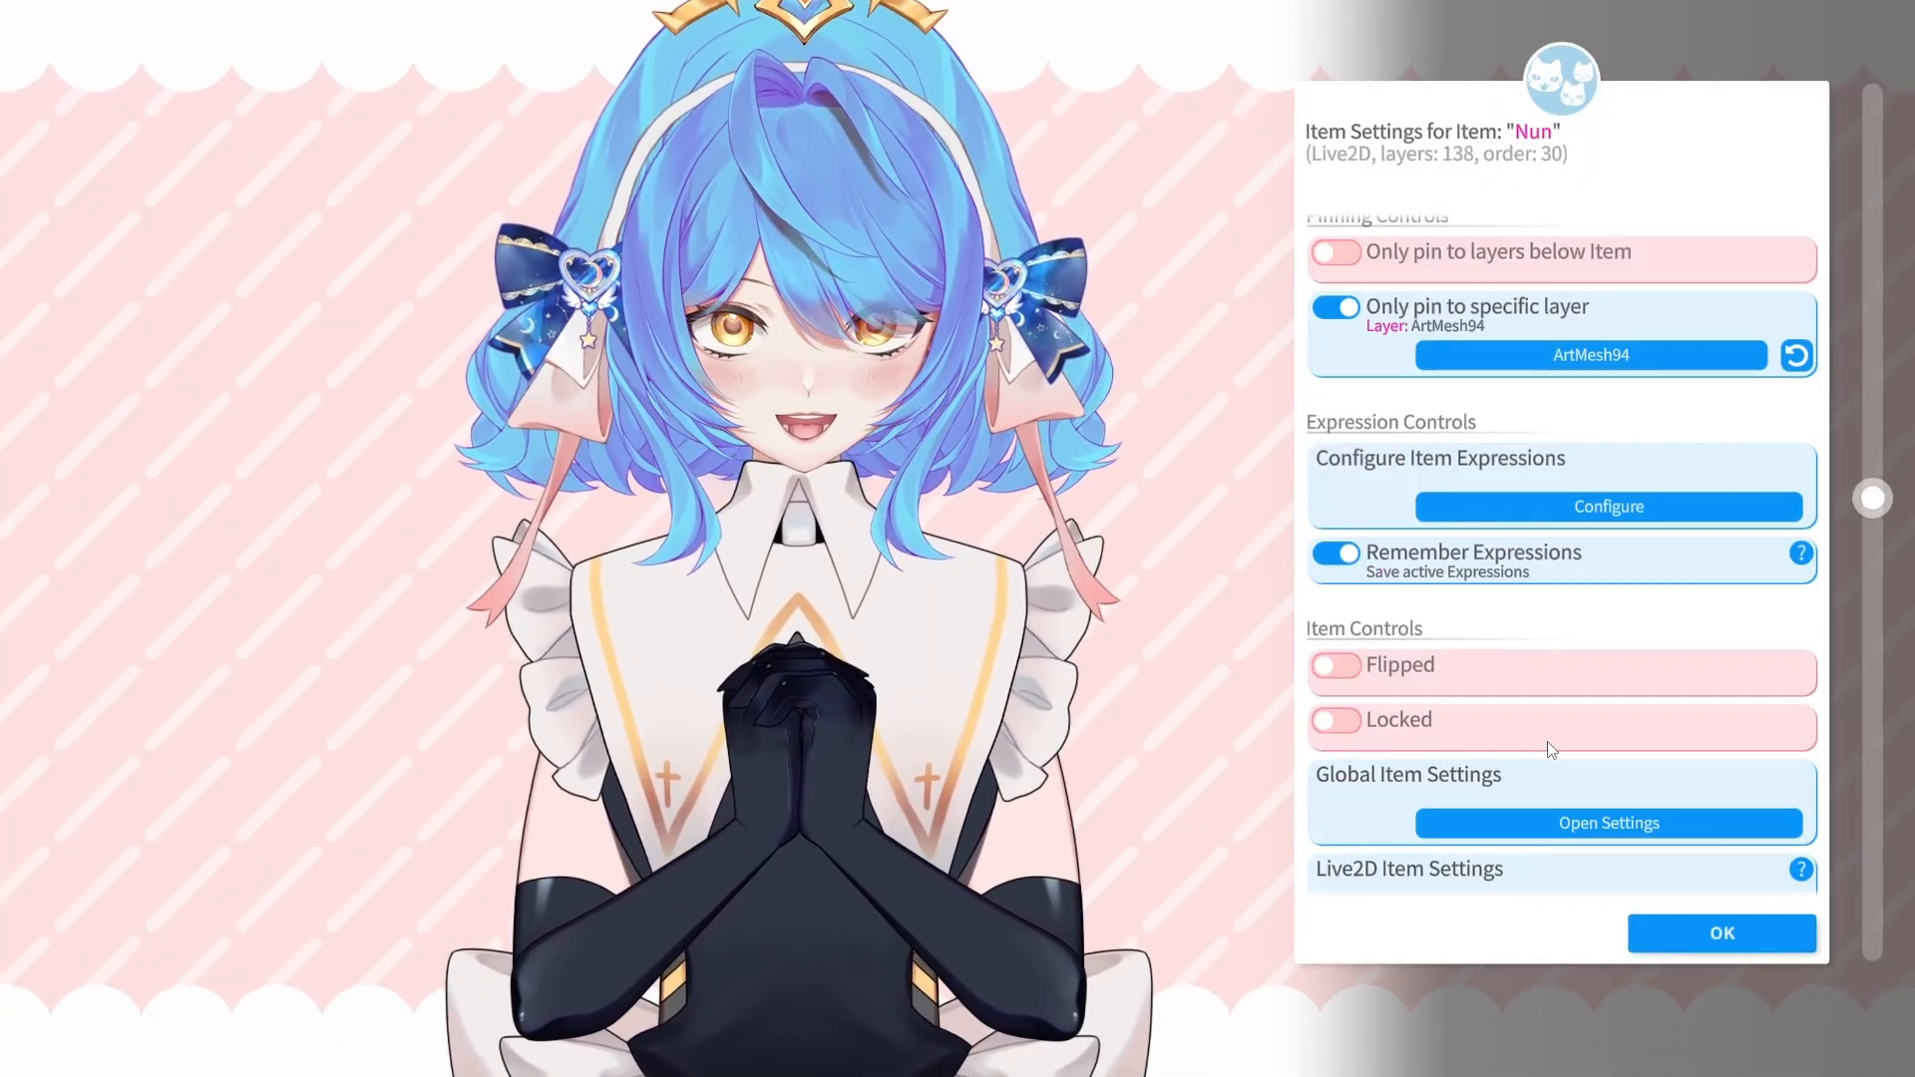
scroll(1548, 742, "down", 3)
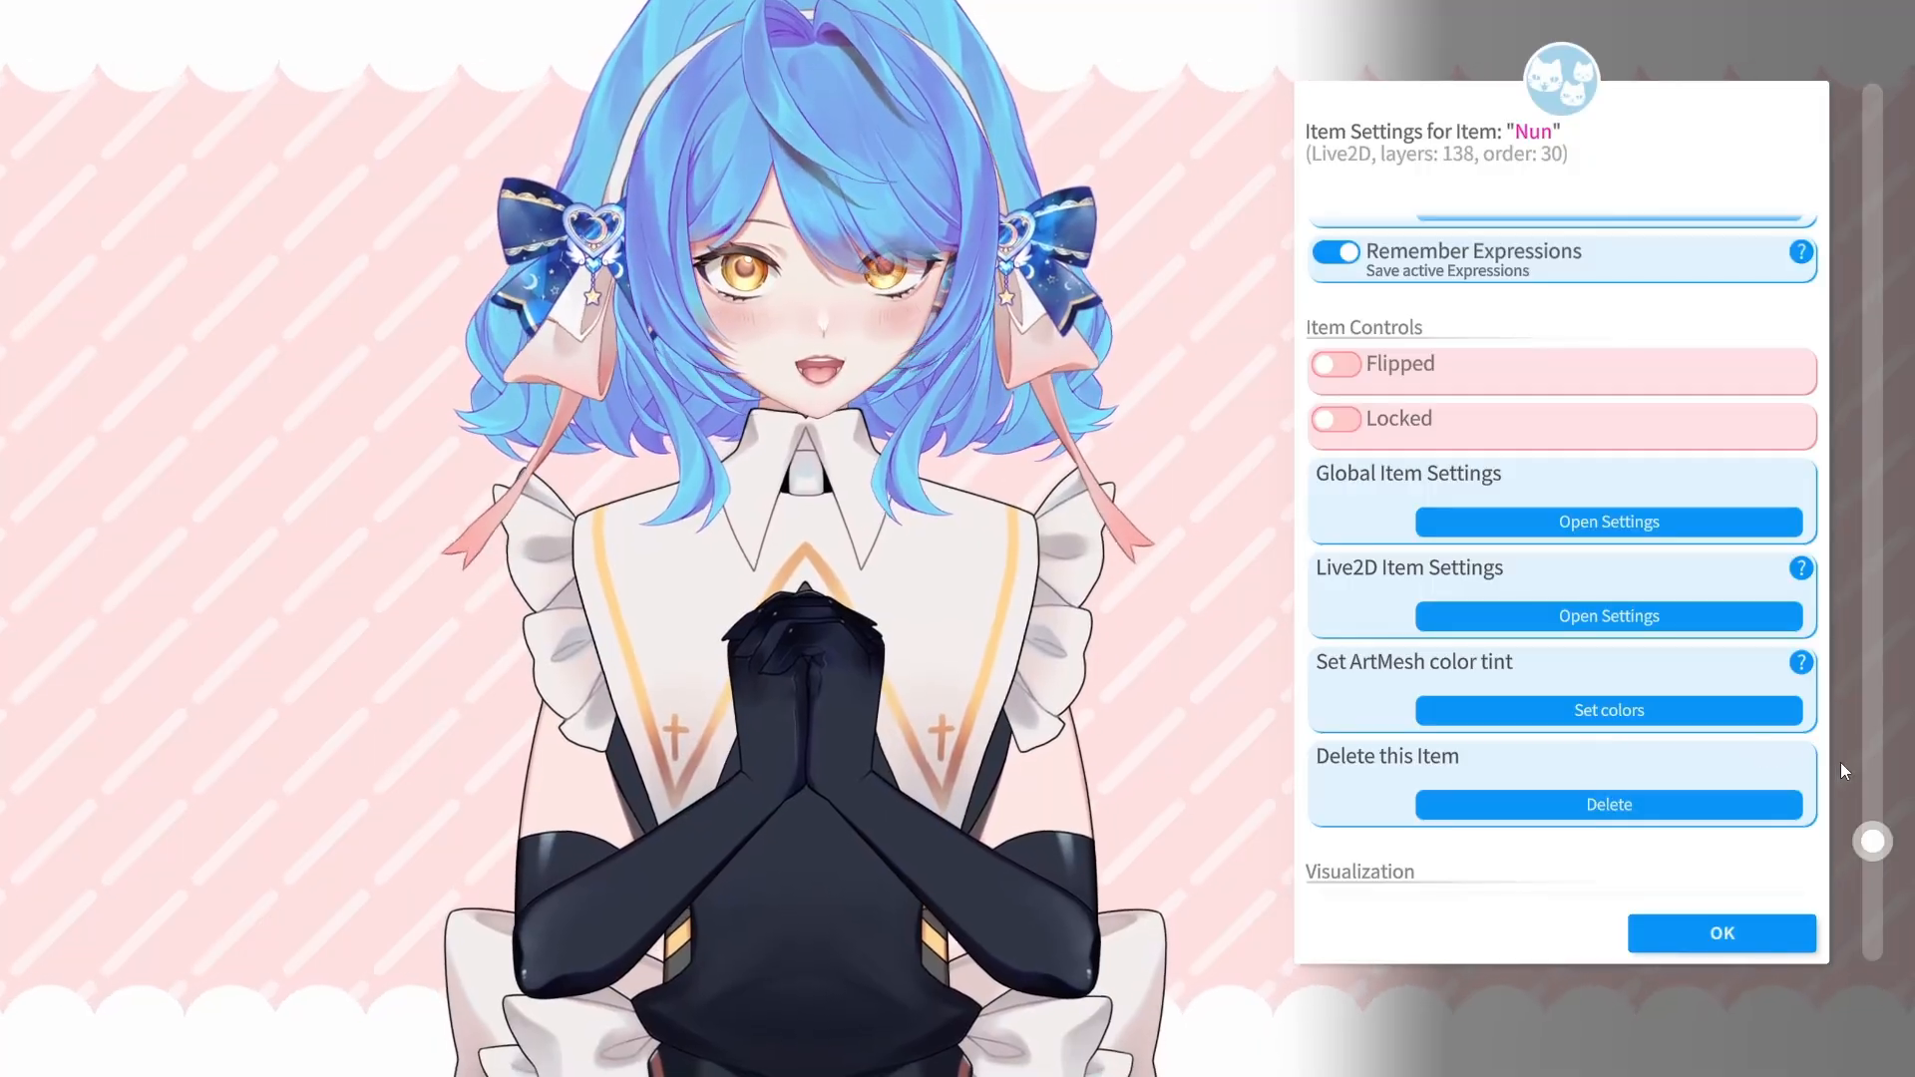
scroll(1695, 753, "down", 2)
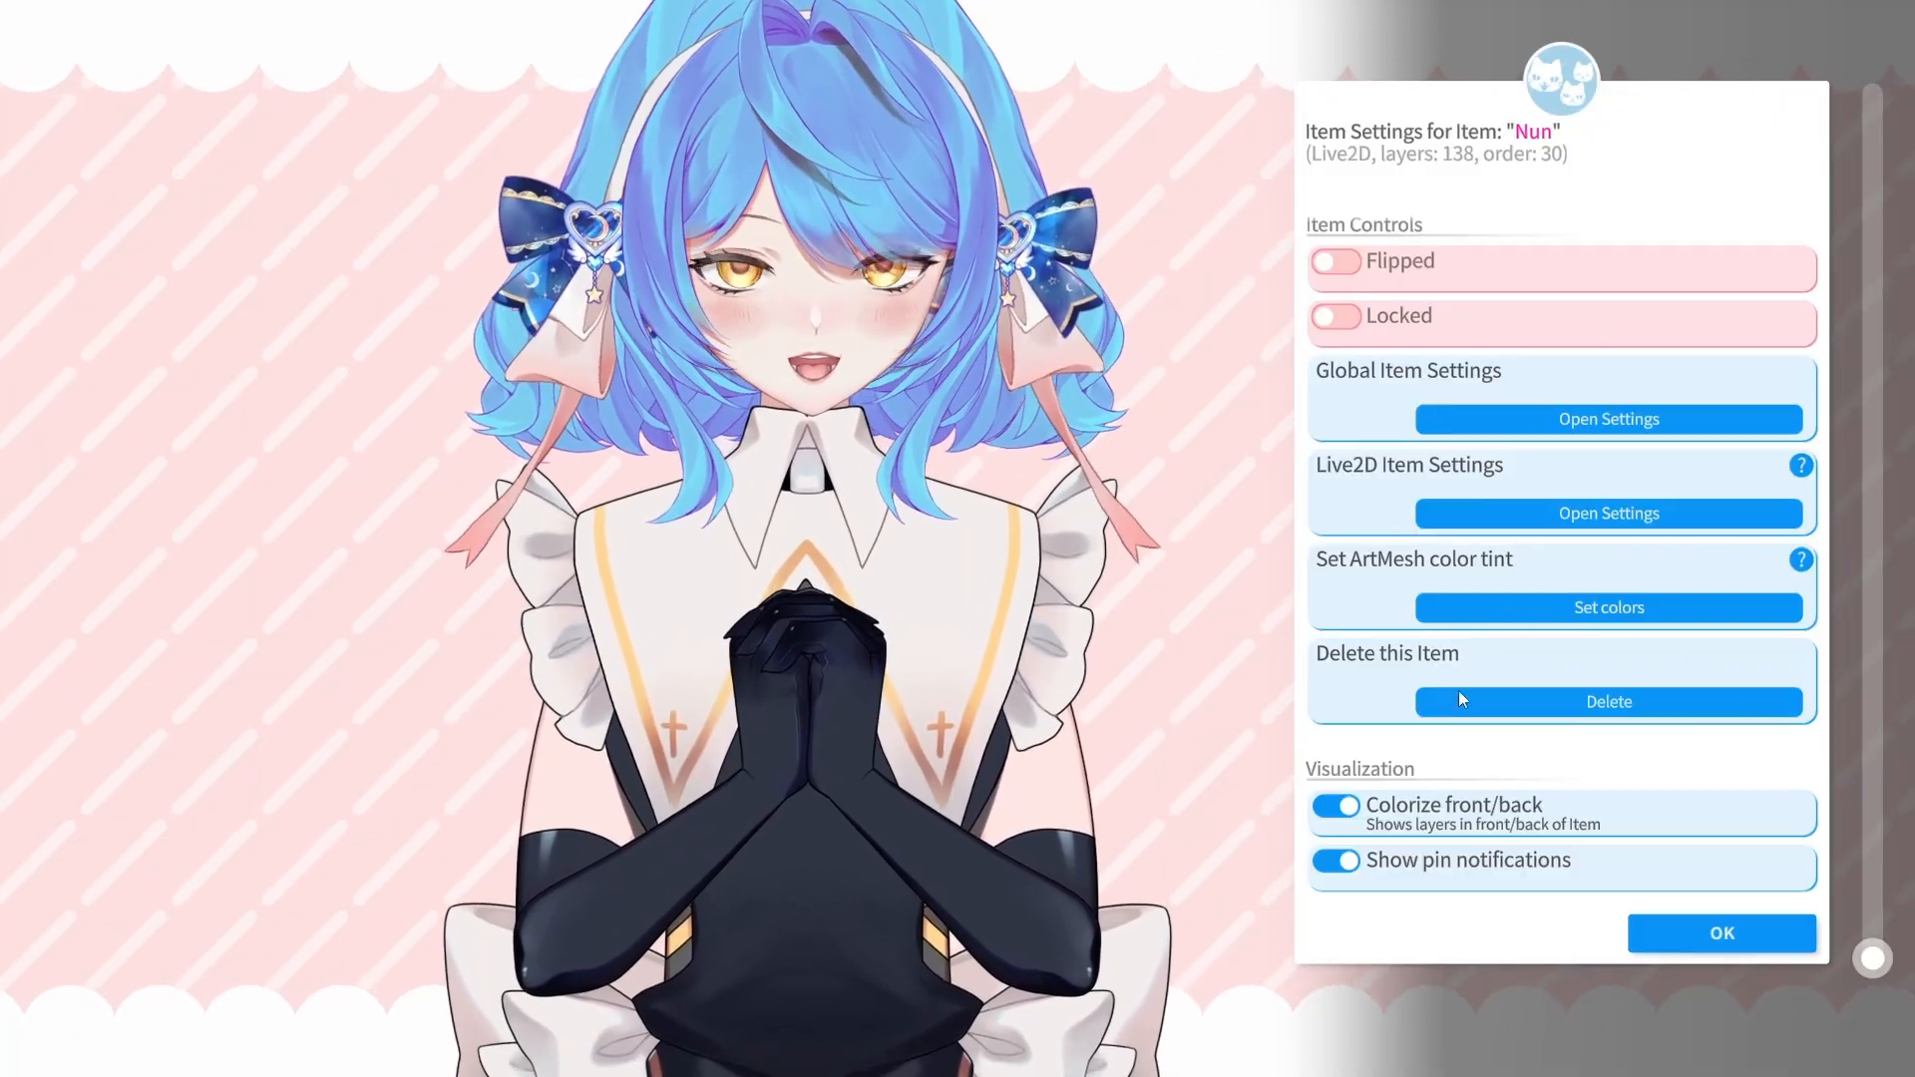
scroll(1481, 698, "up", 1)
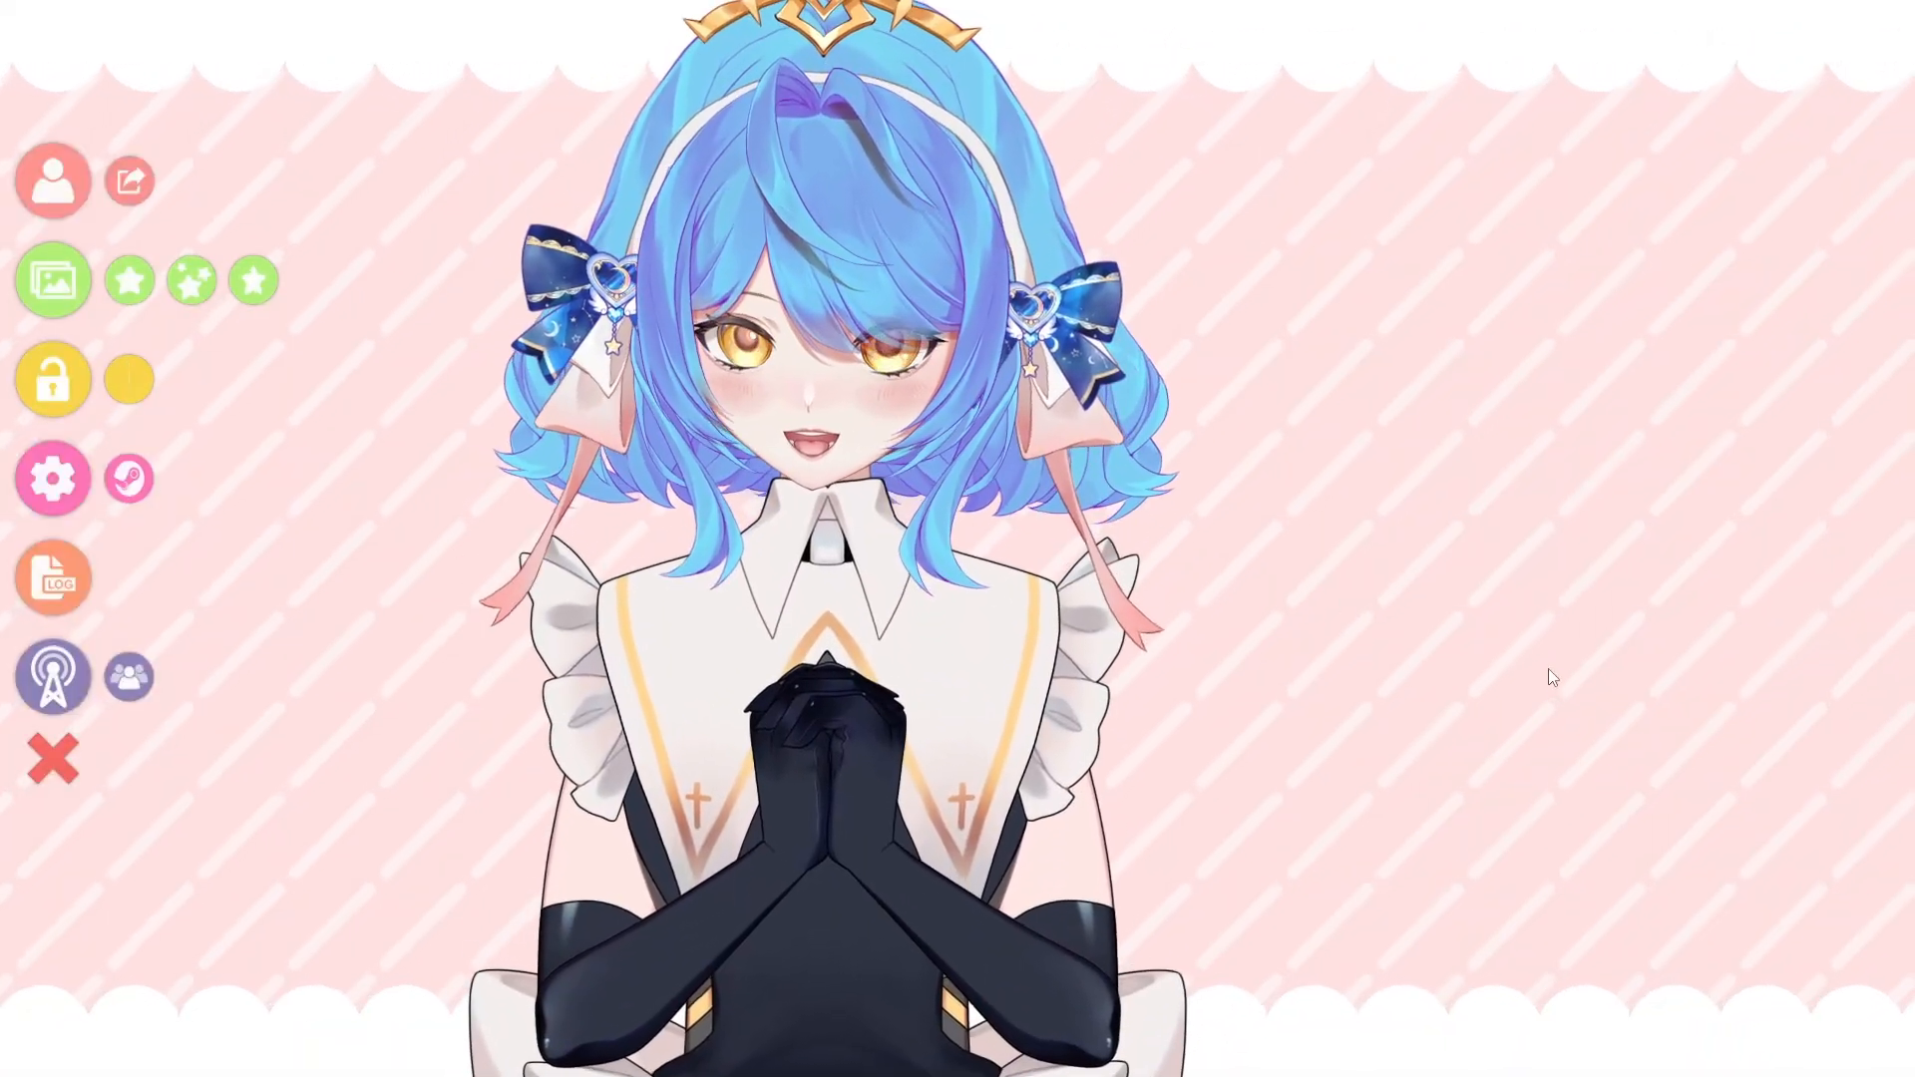
Step: Create a new item scene named priestess and assign it to the existing hand group
left_click(183, 286)
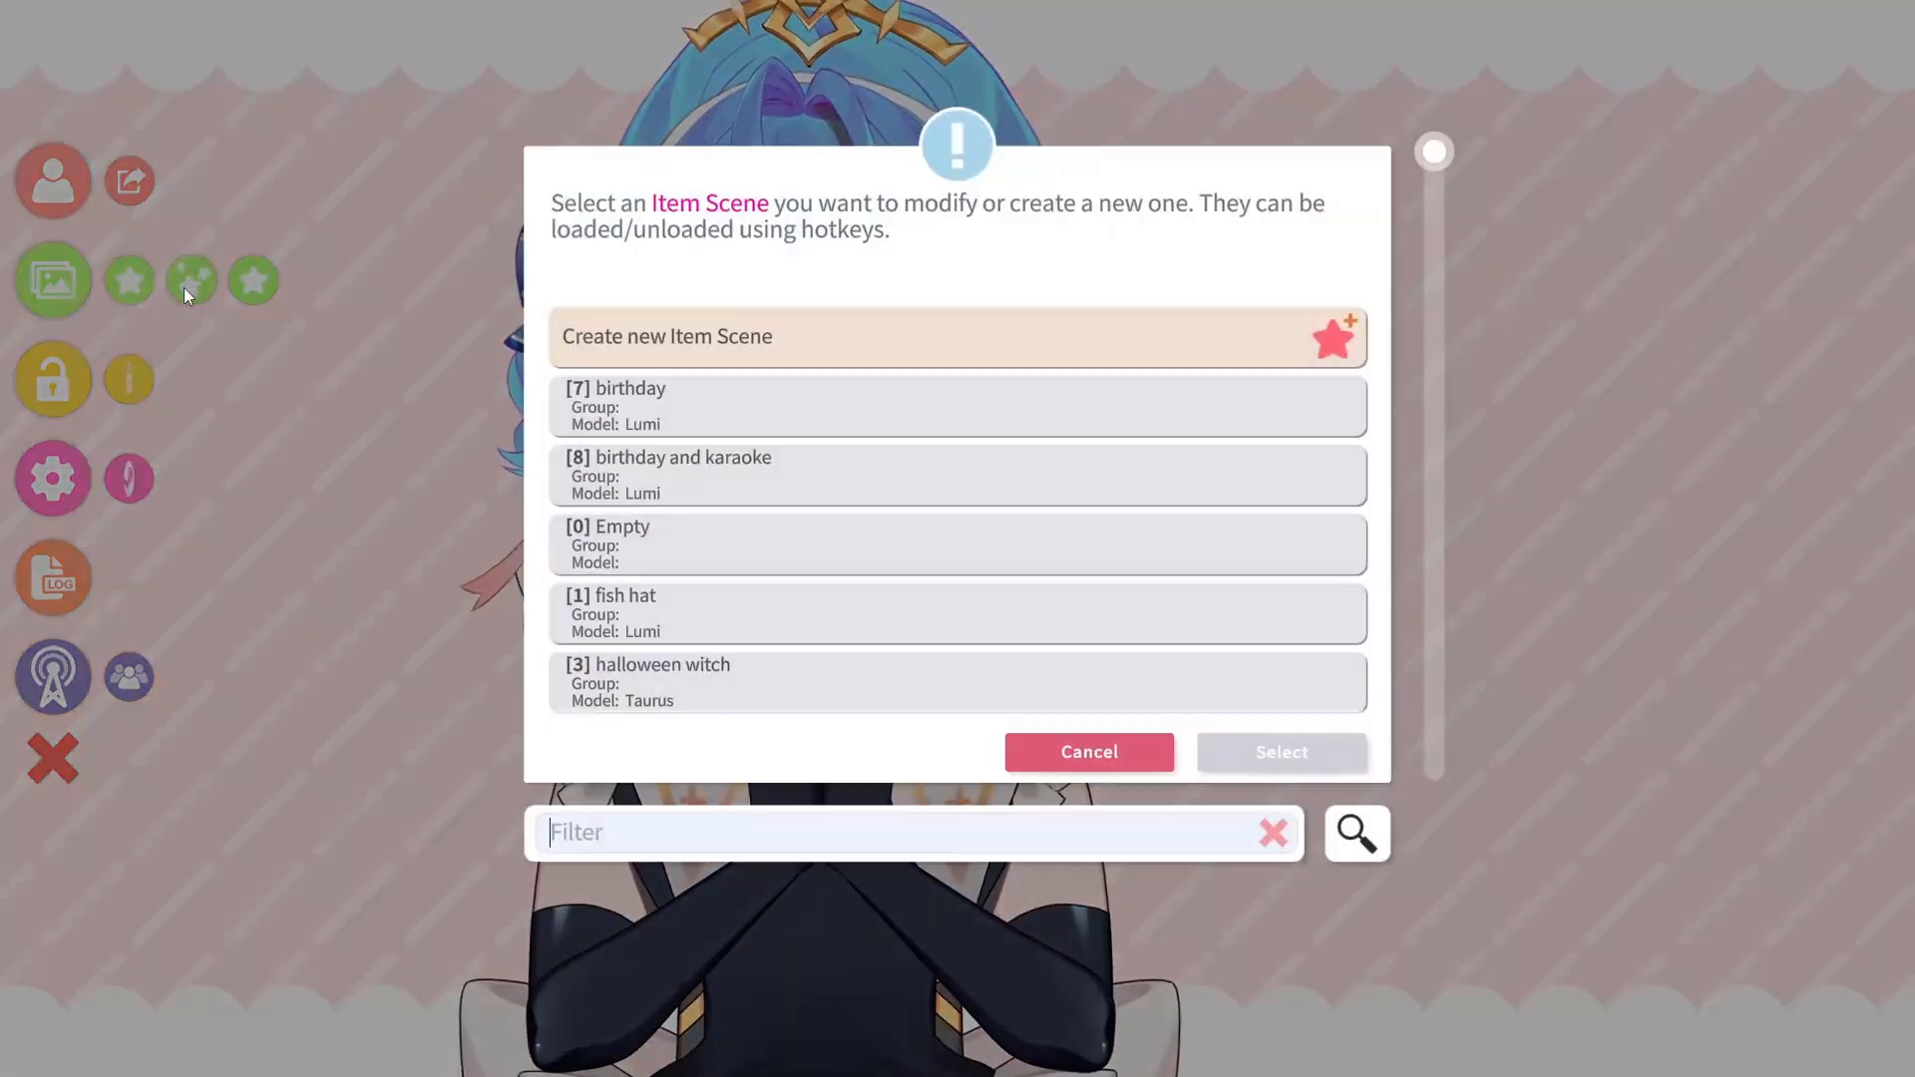
left_click(760, 337)
left_click(1266, 750)
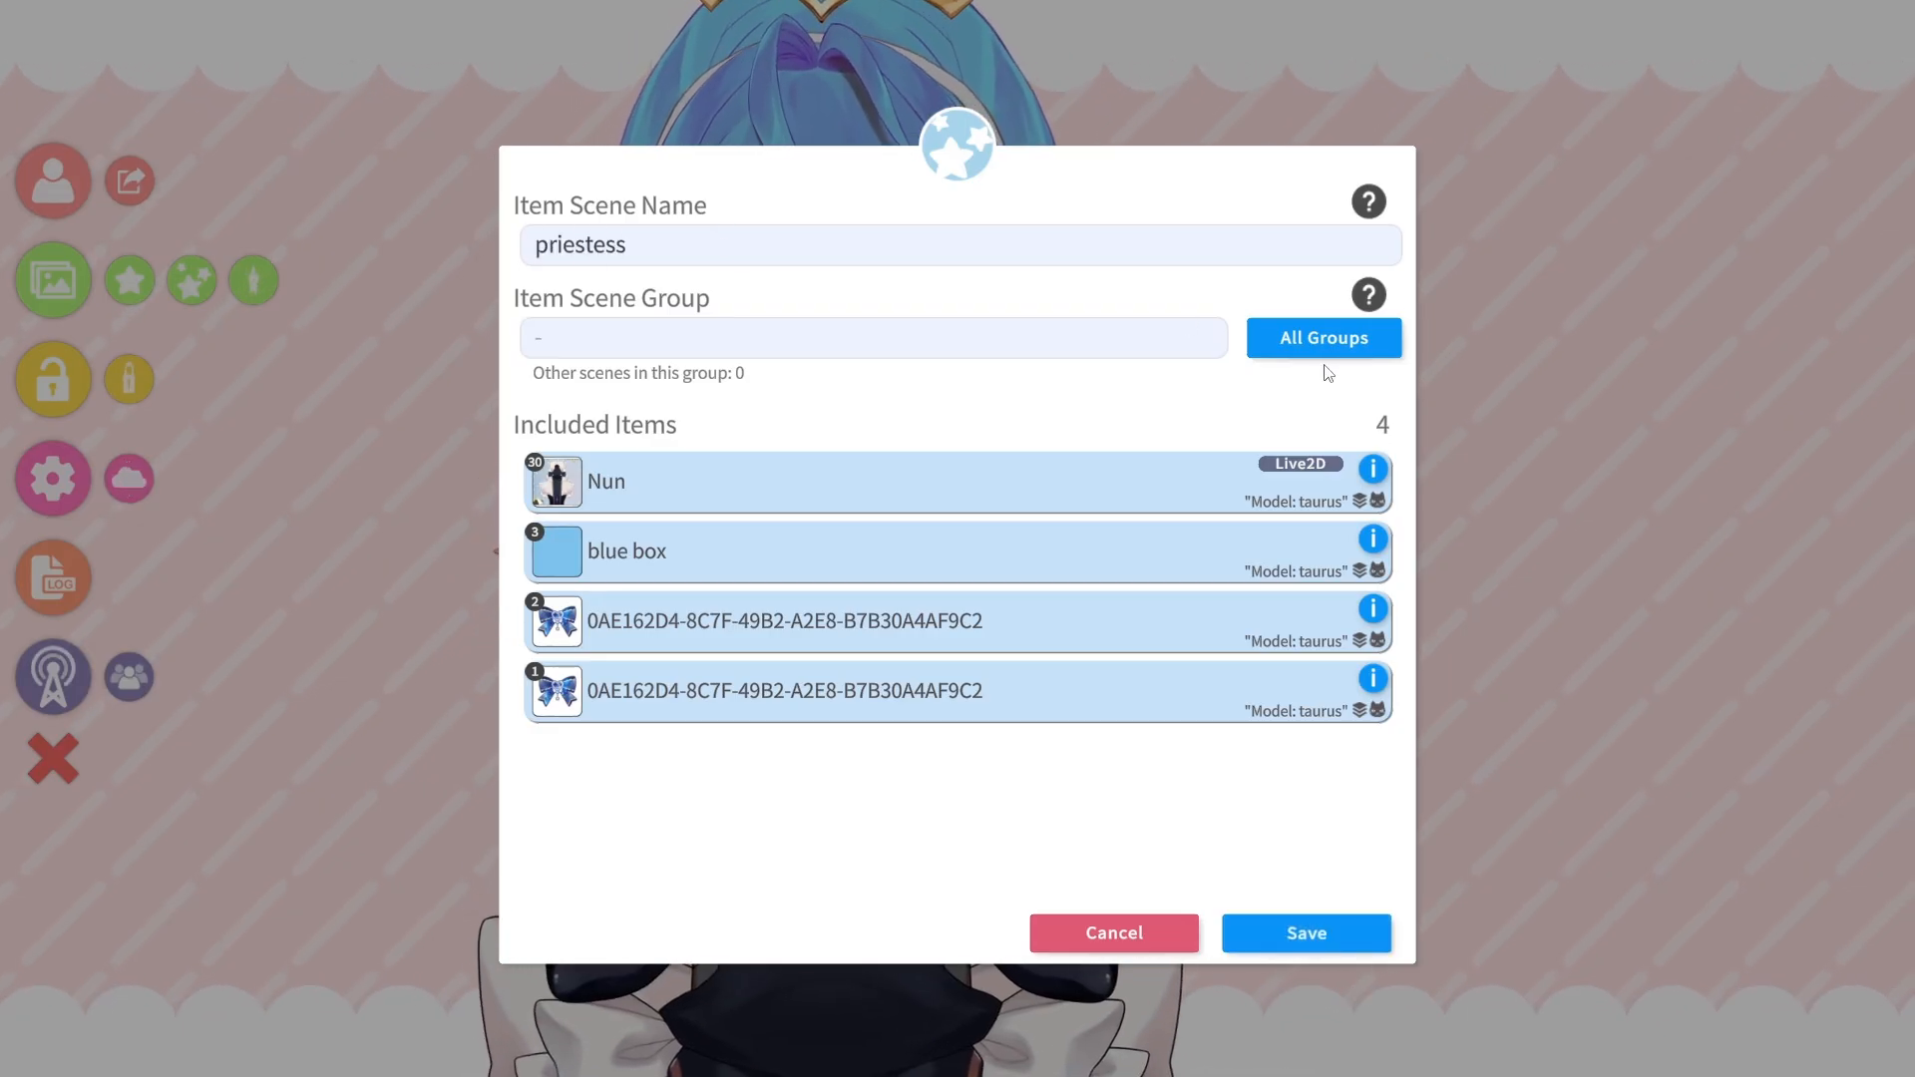
left_click(1320, 339)
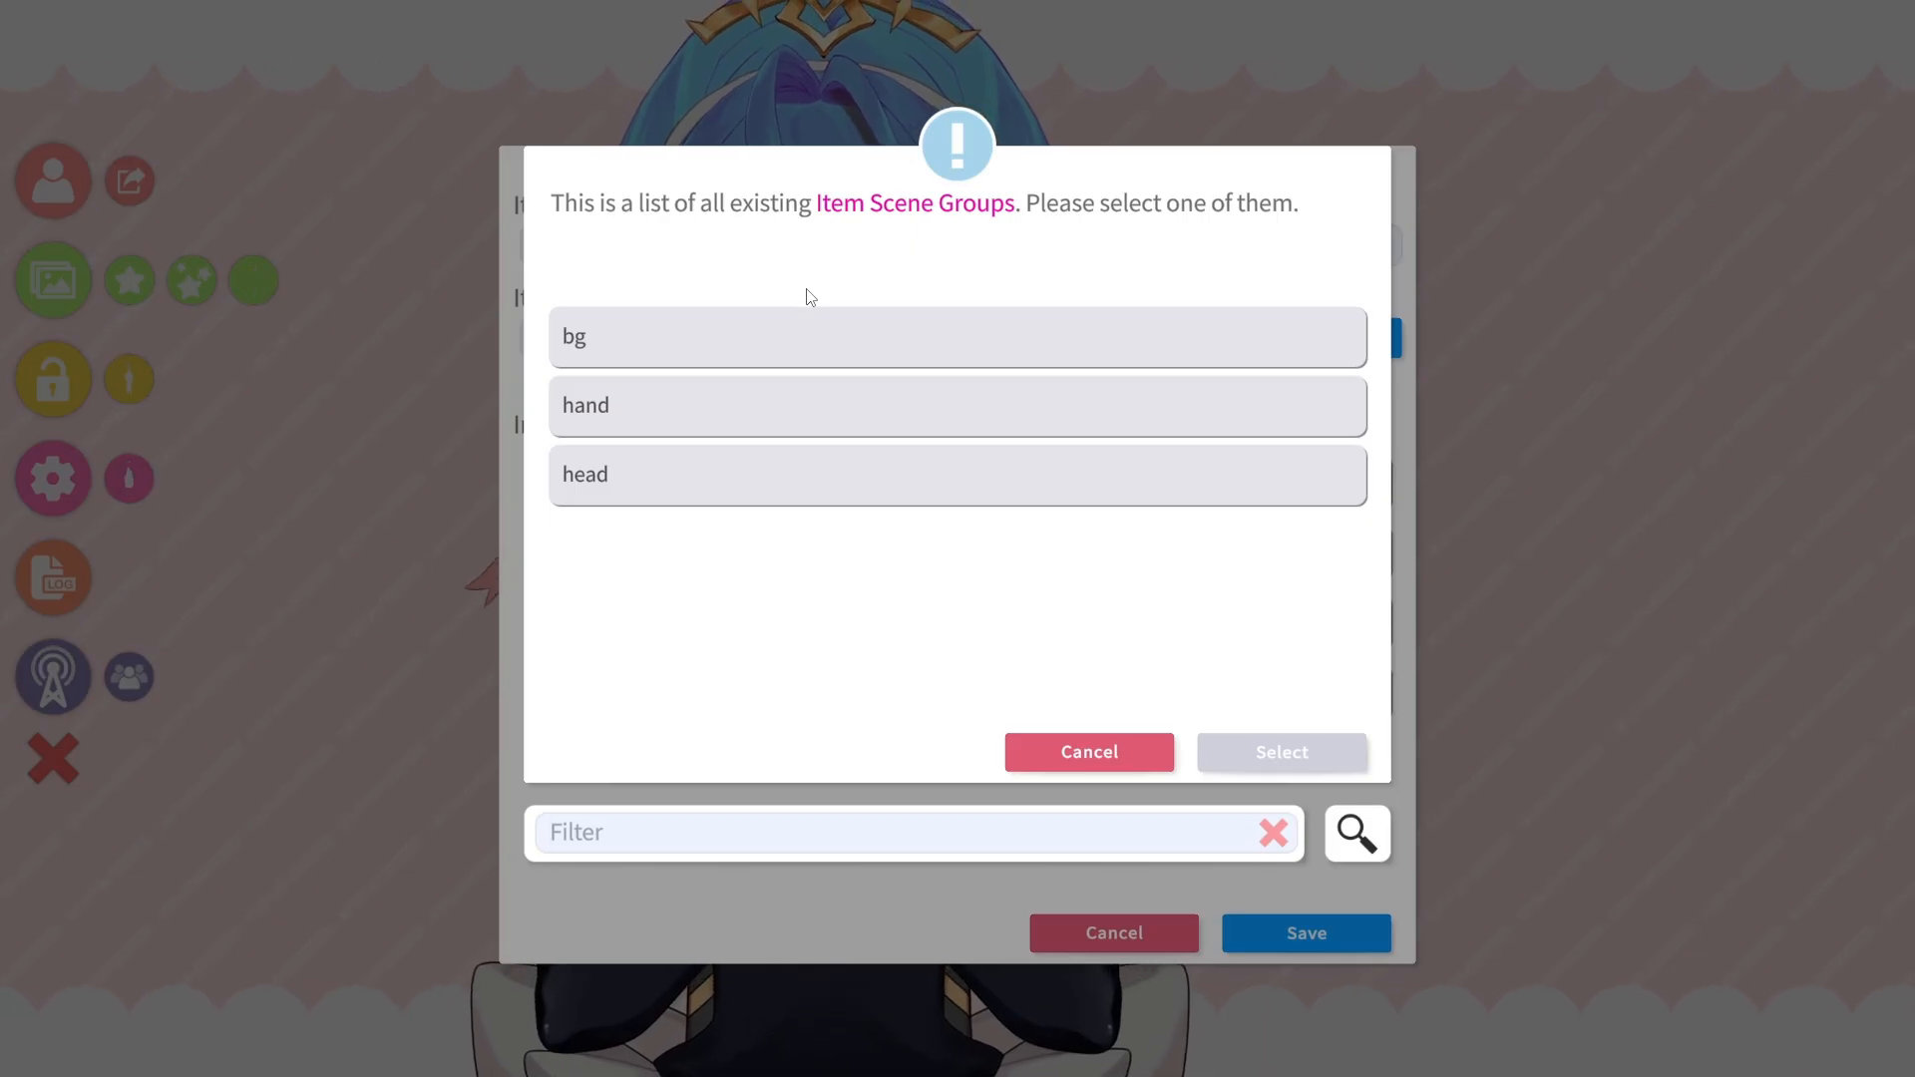
left_click(864, 410)
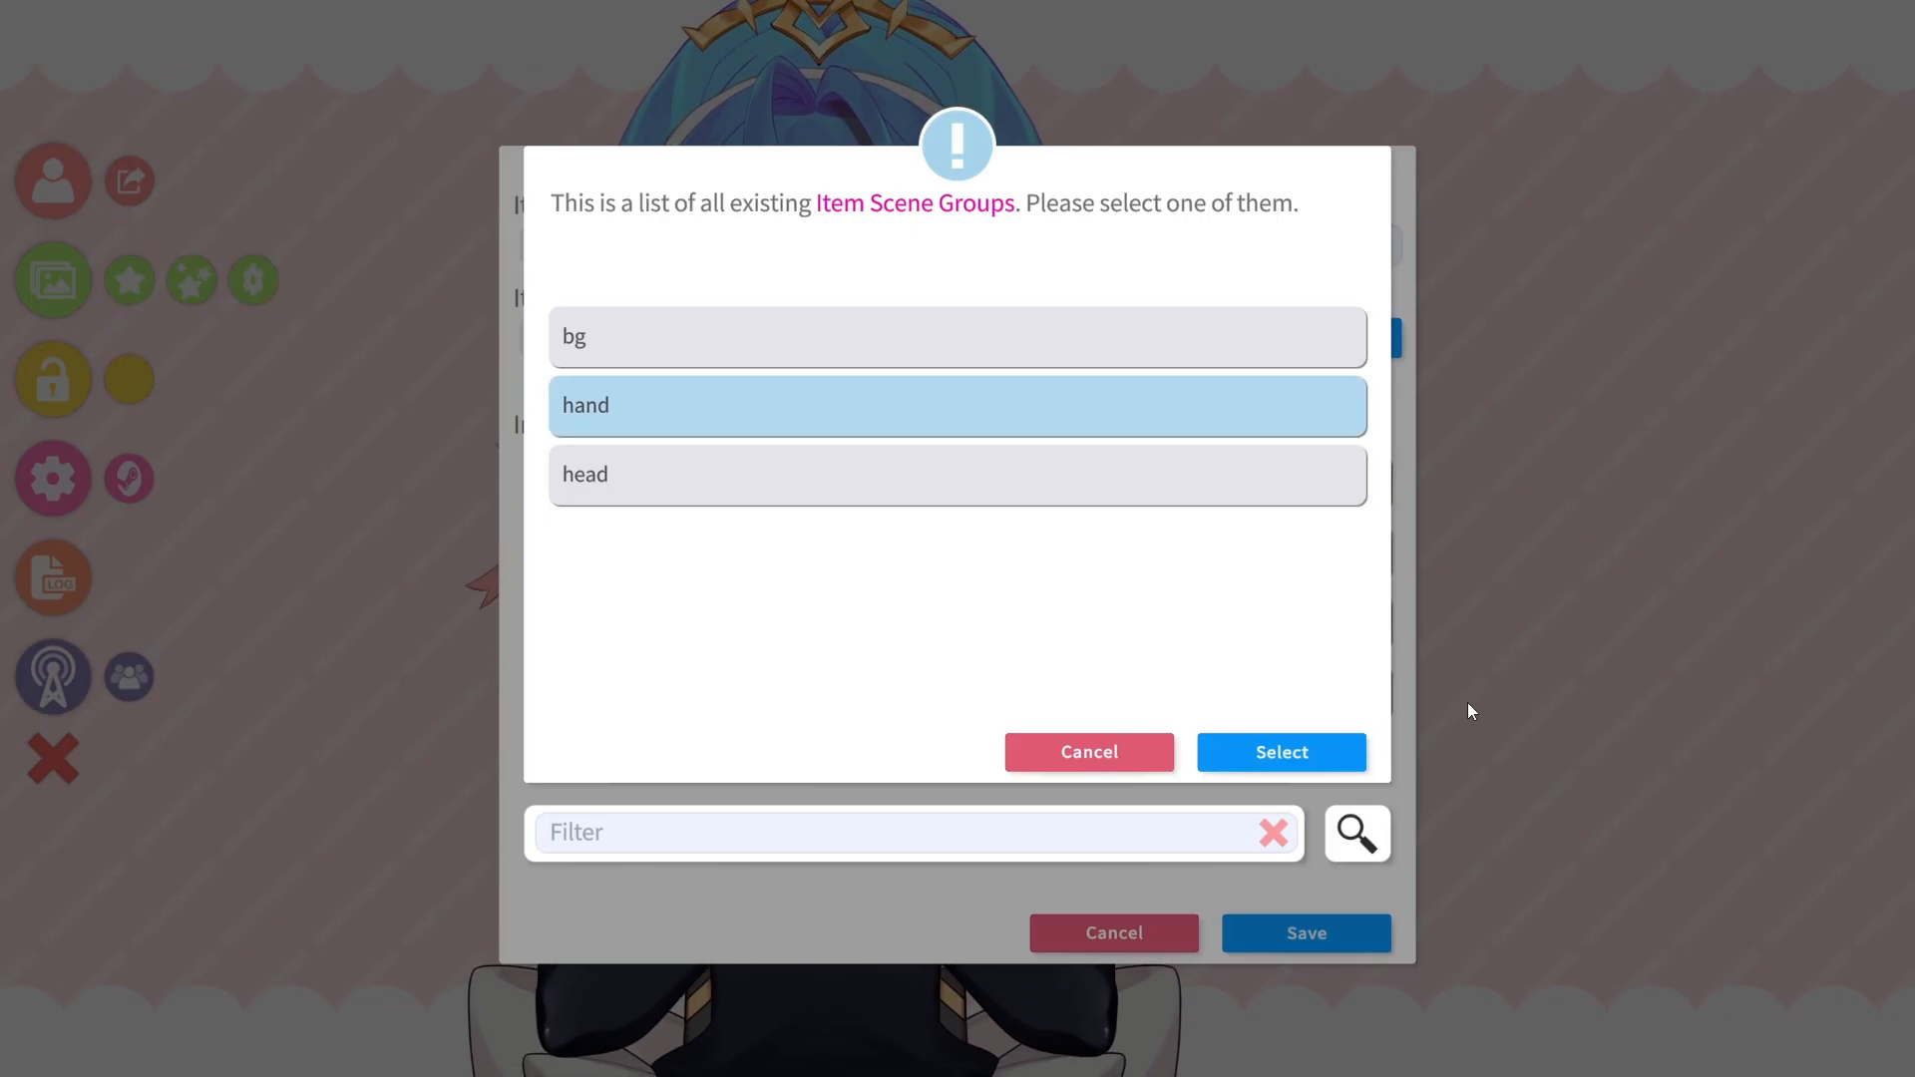
left_click(1283, 753)
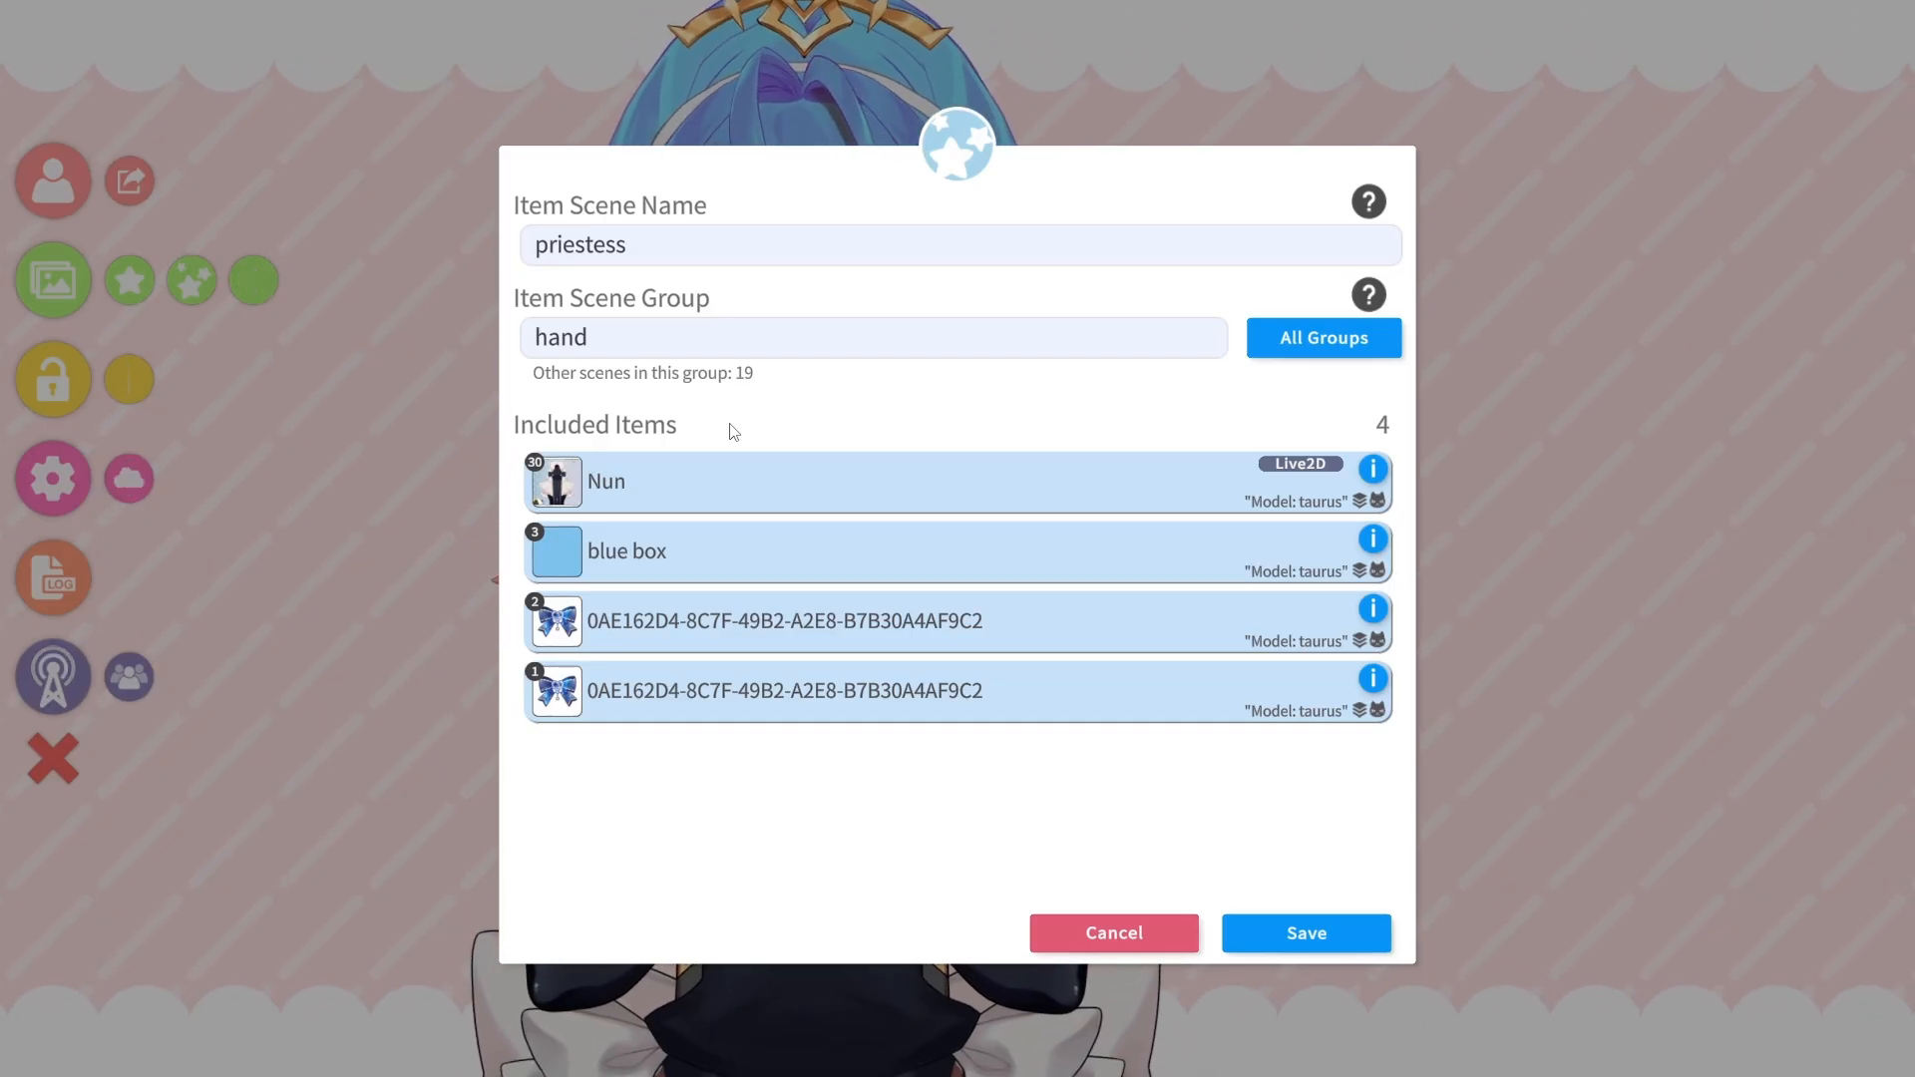
Step: Exclude the blue box and both bow items from the priestess scene, keeping only the Nun item selected
left_click(758, 556)
left_click(778, 628)
left_click(782, 689)
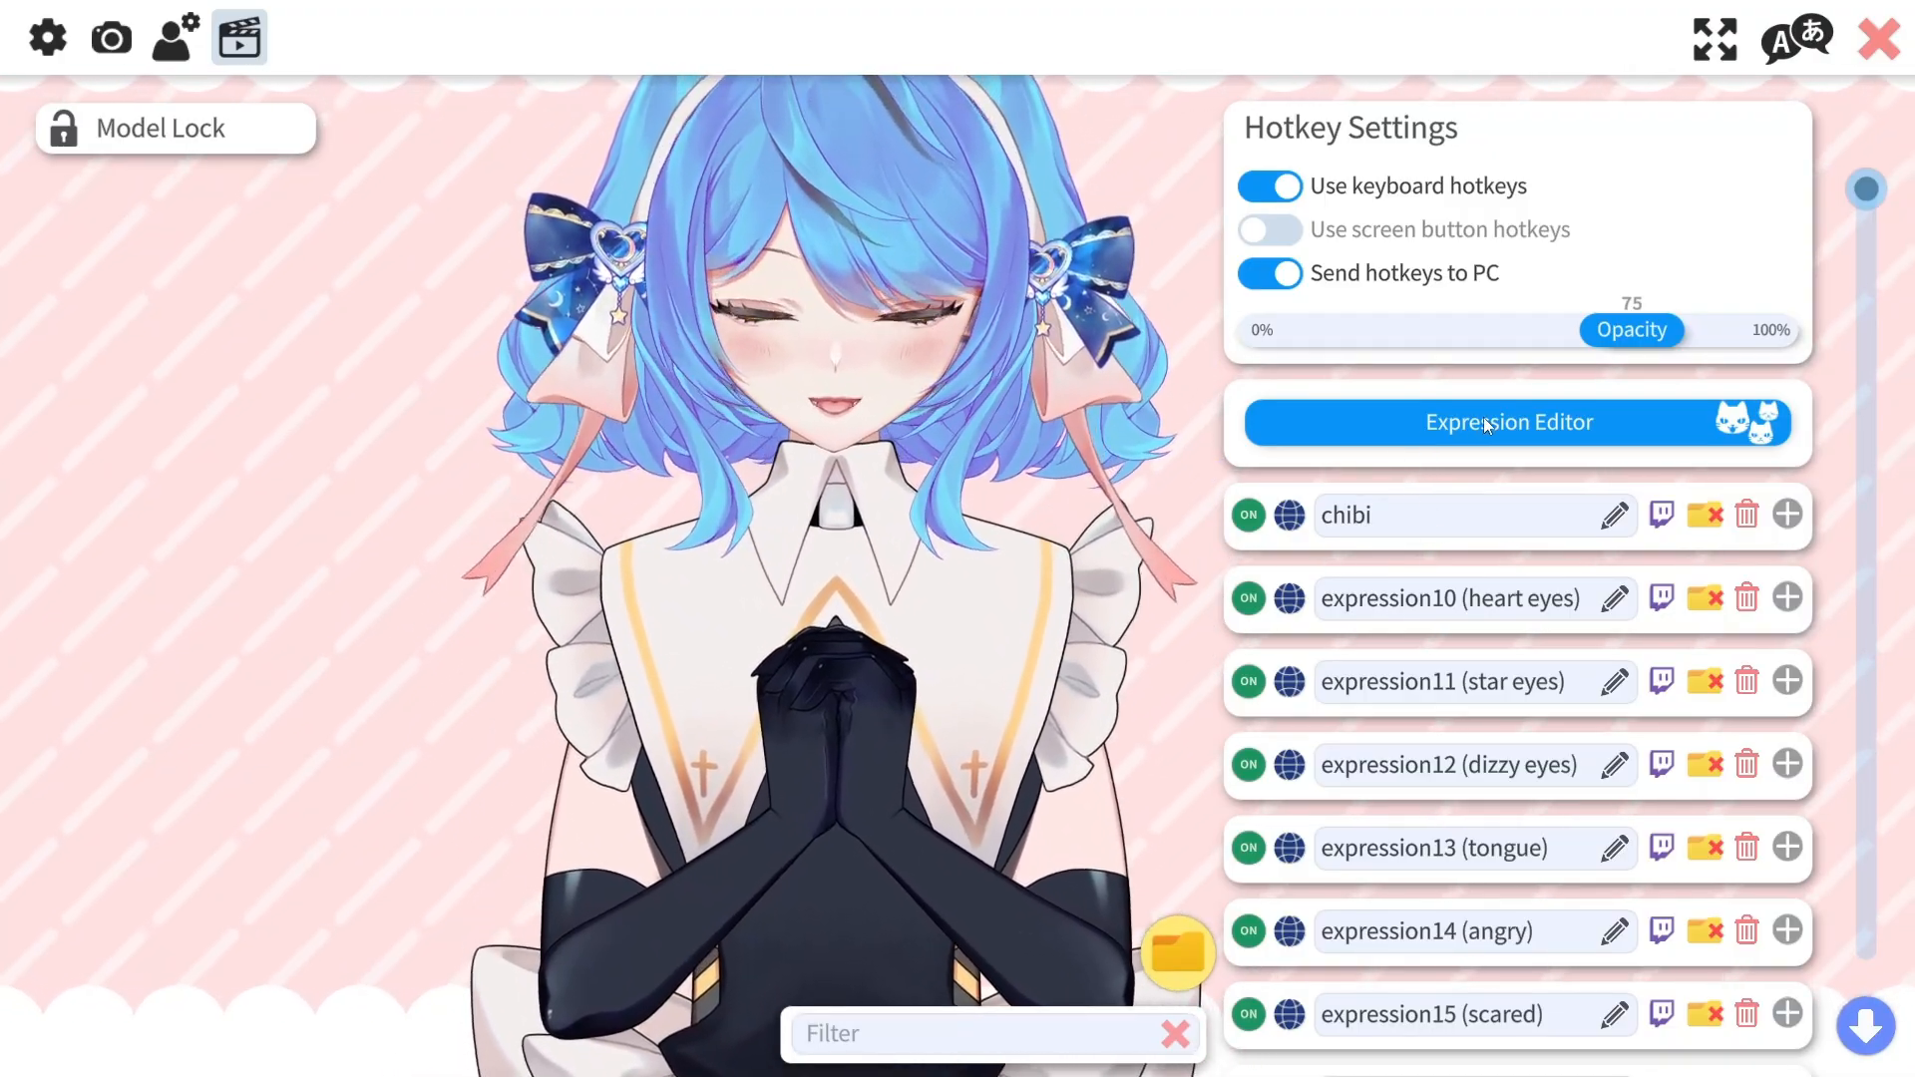
Step: Create a new expression named stop motion and enable the ParamAngleZ parameter in it
left_click(1481, 421)
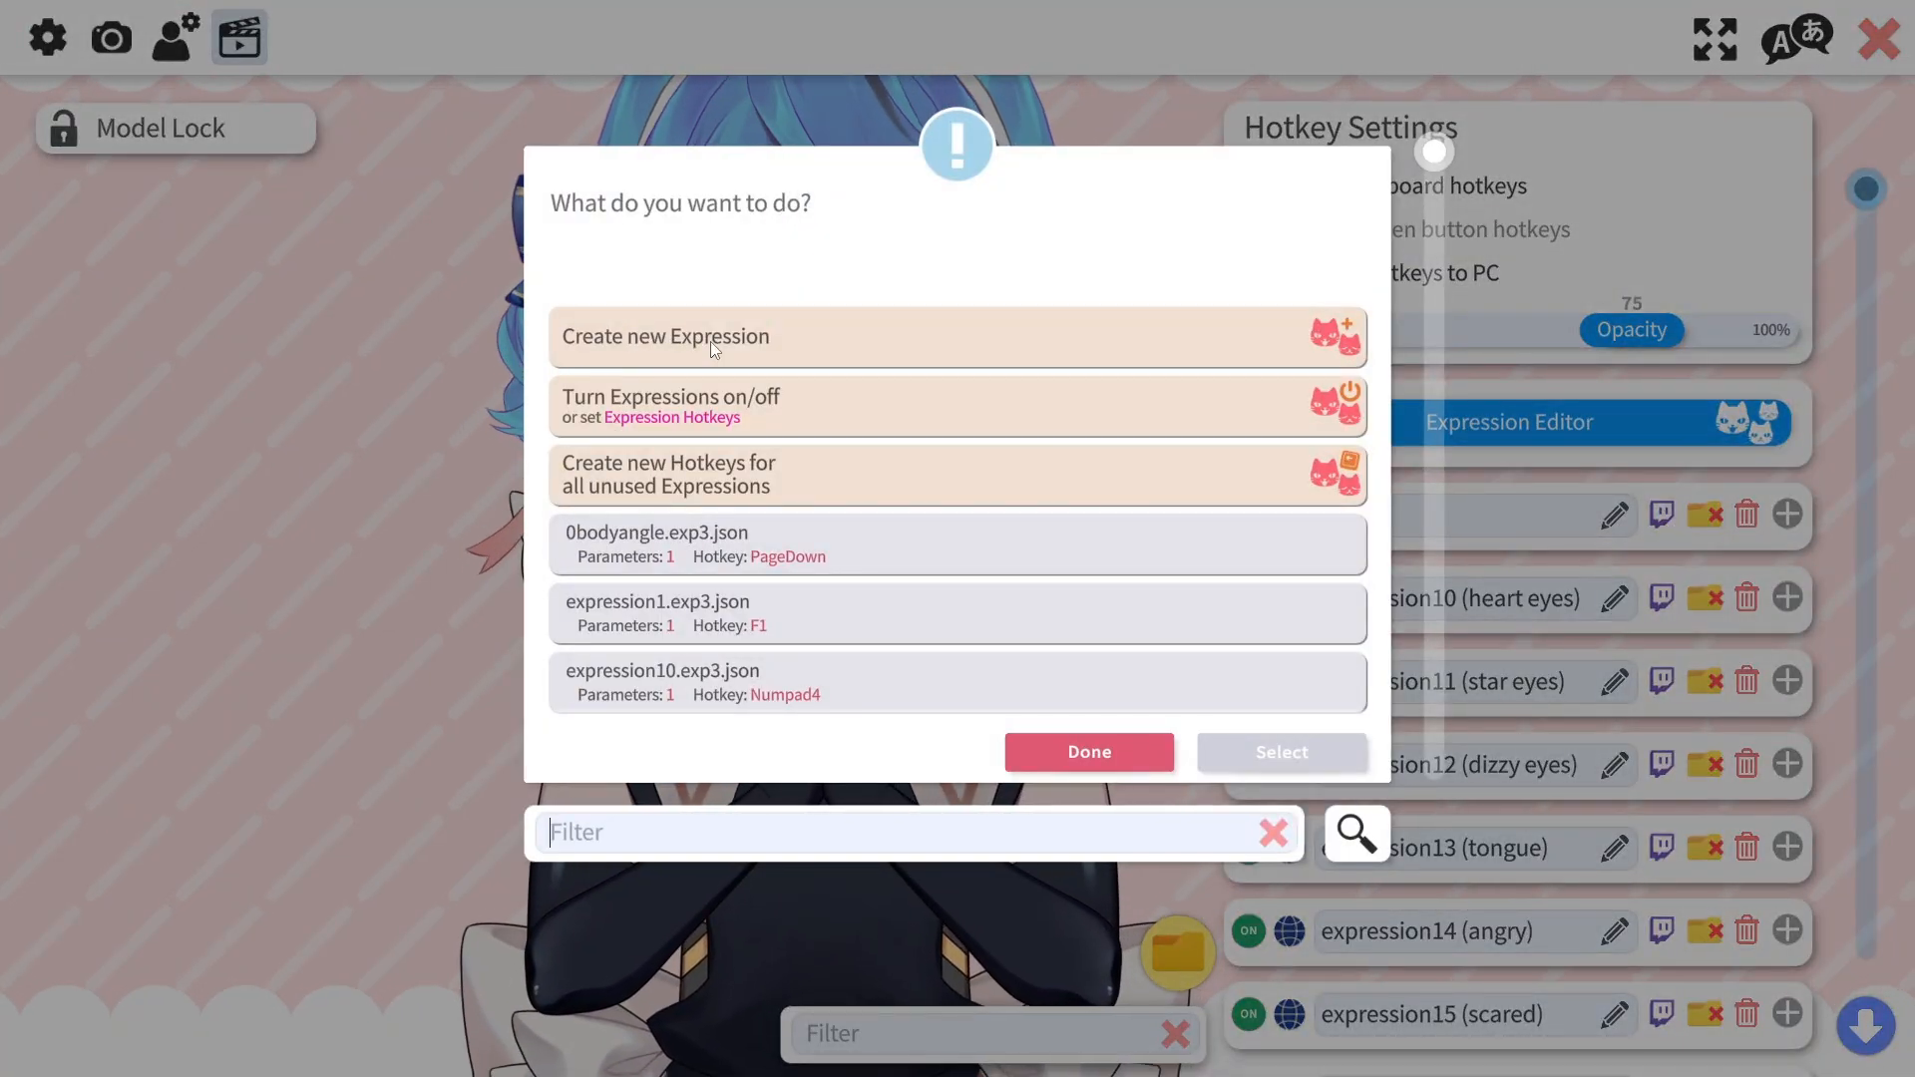
left_click(1252, 758)
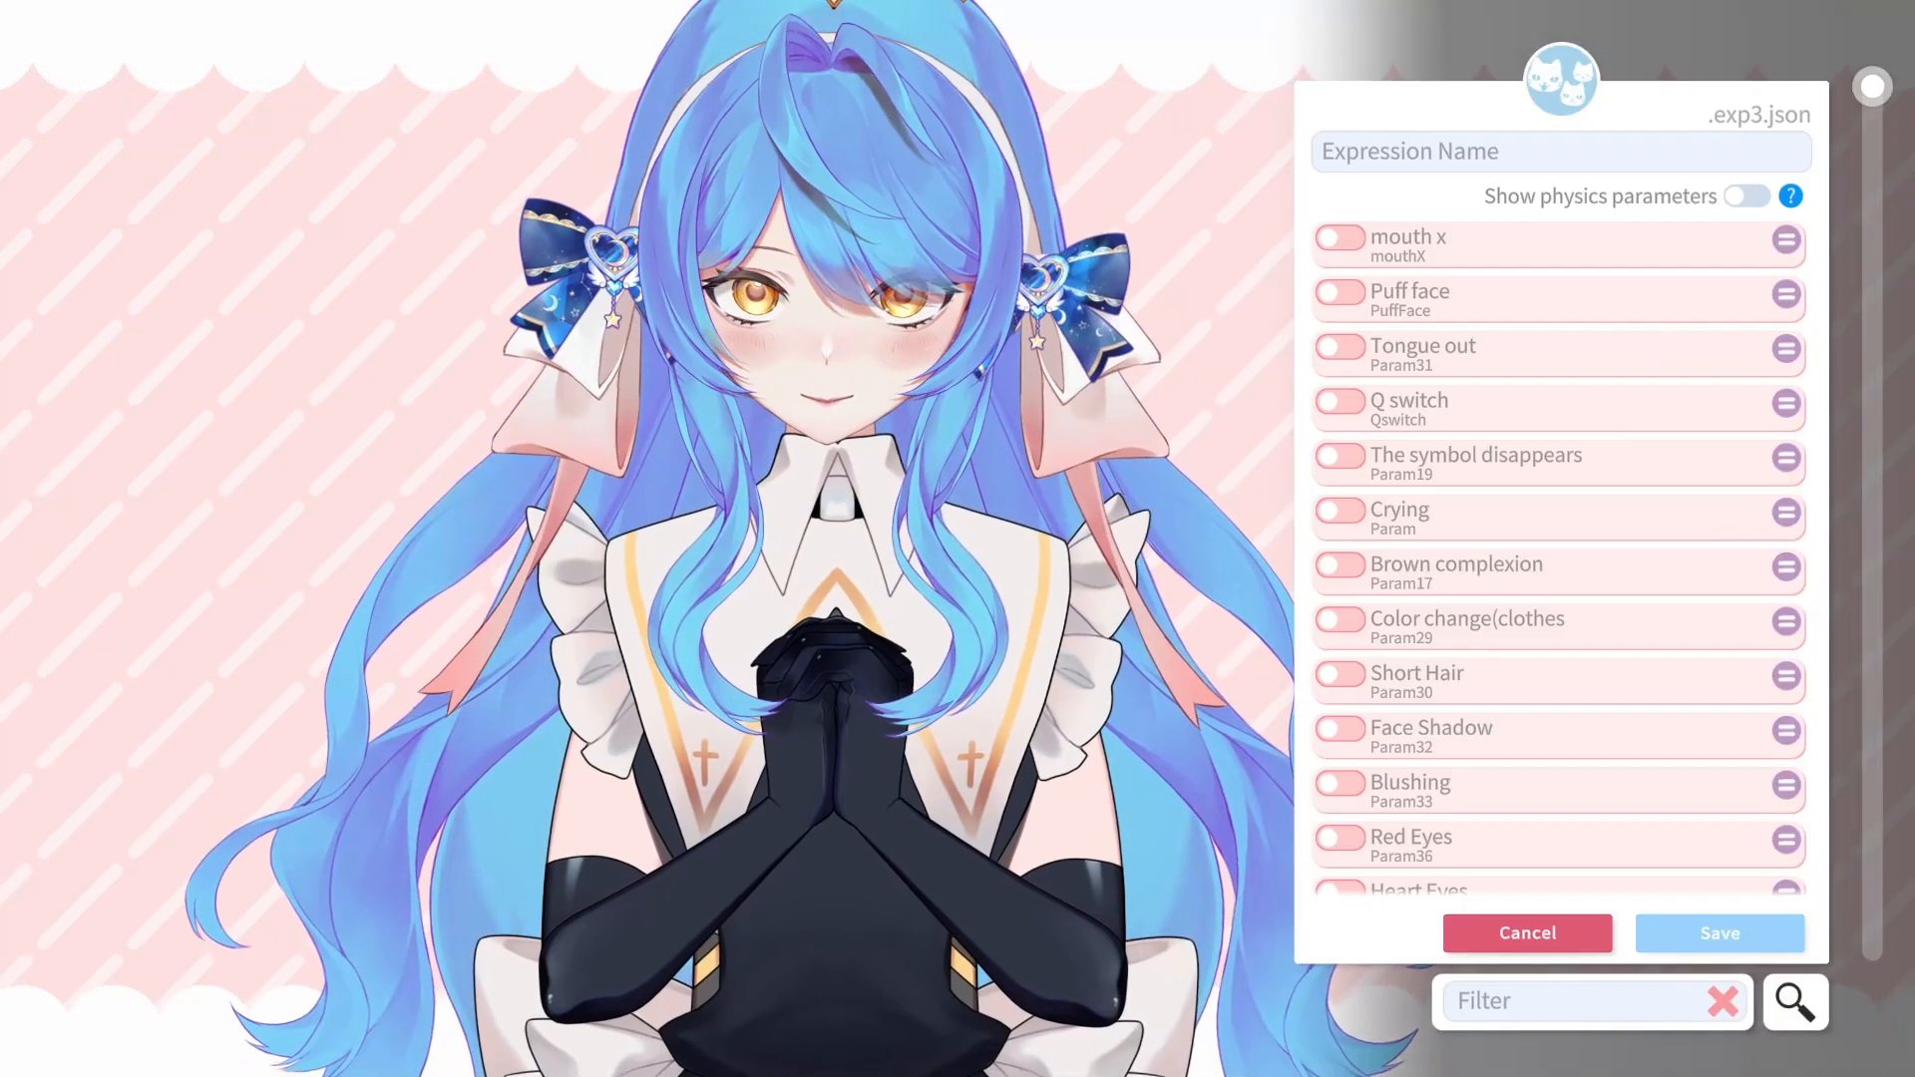
type("stop motion")
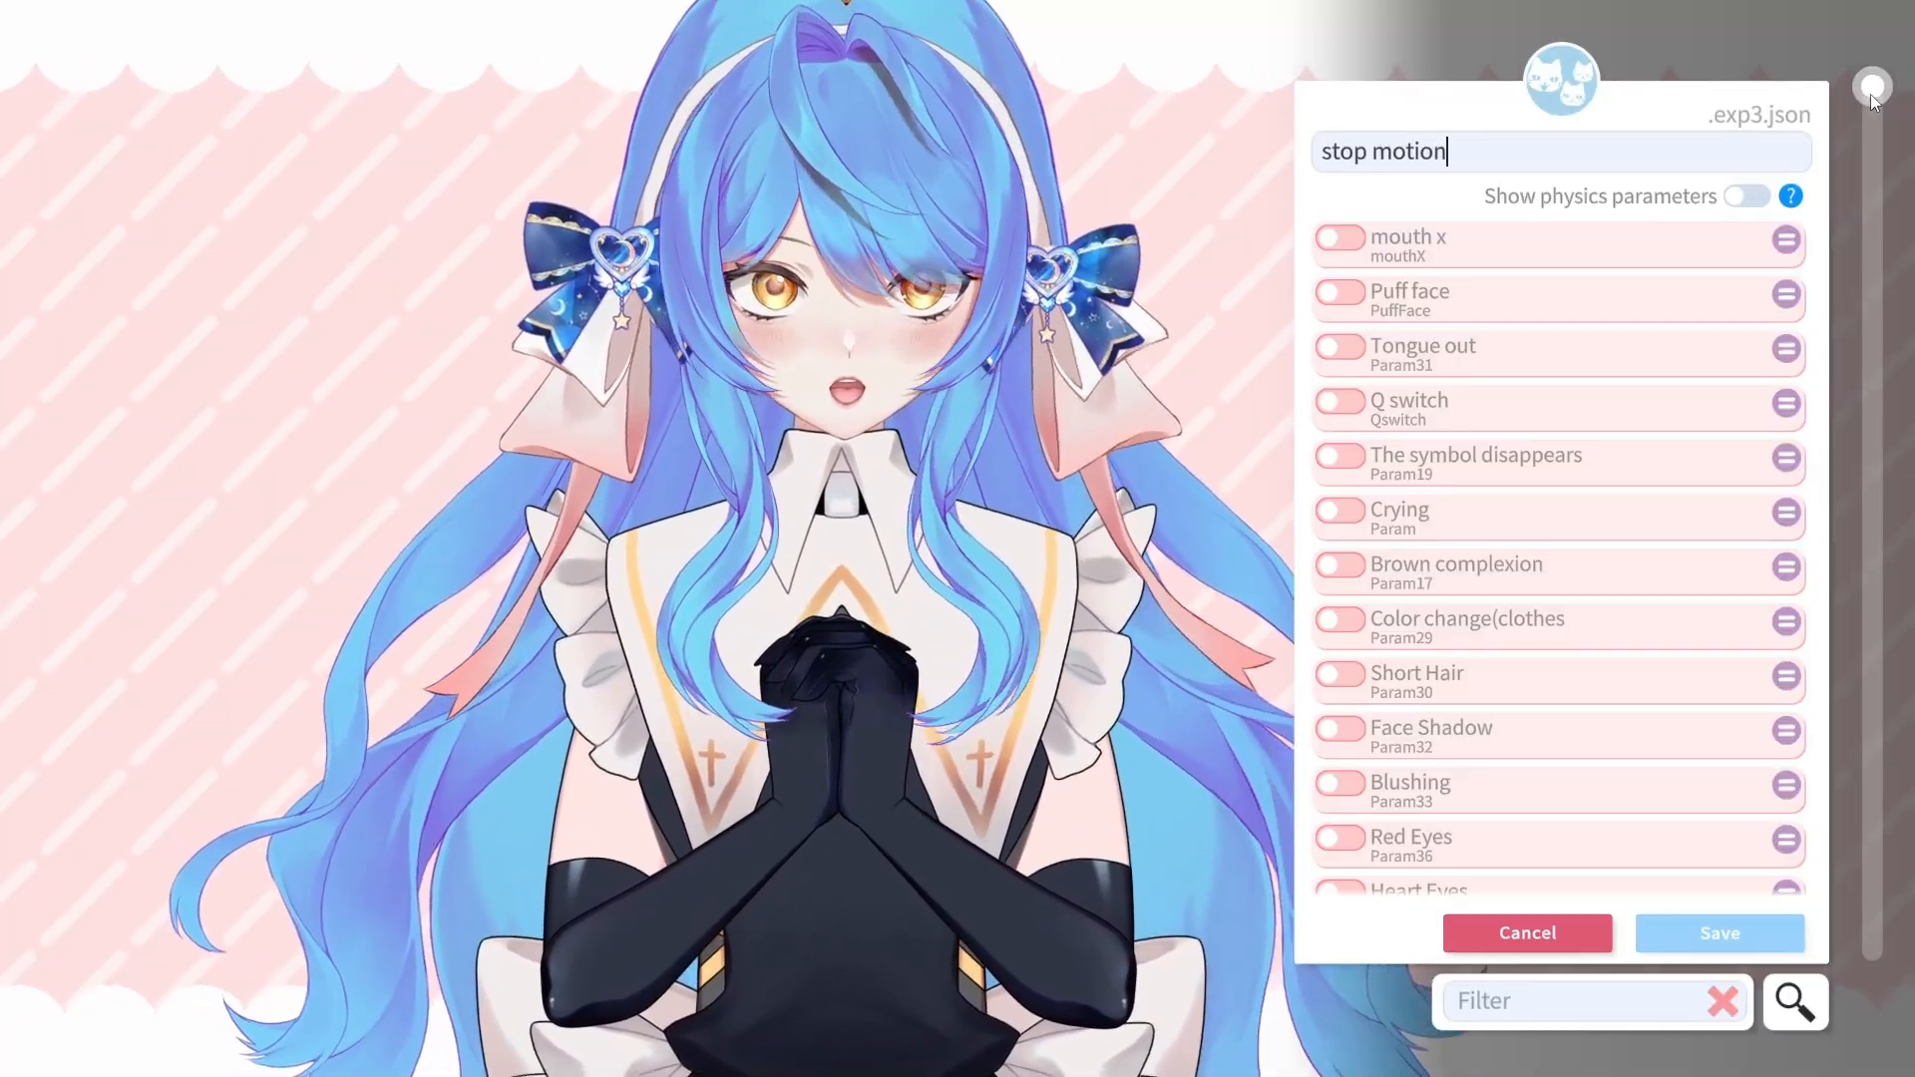
left_click_drag(1871, 94, 1857, 634)
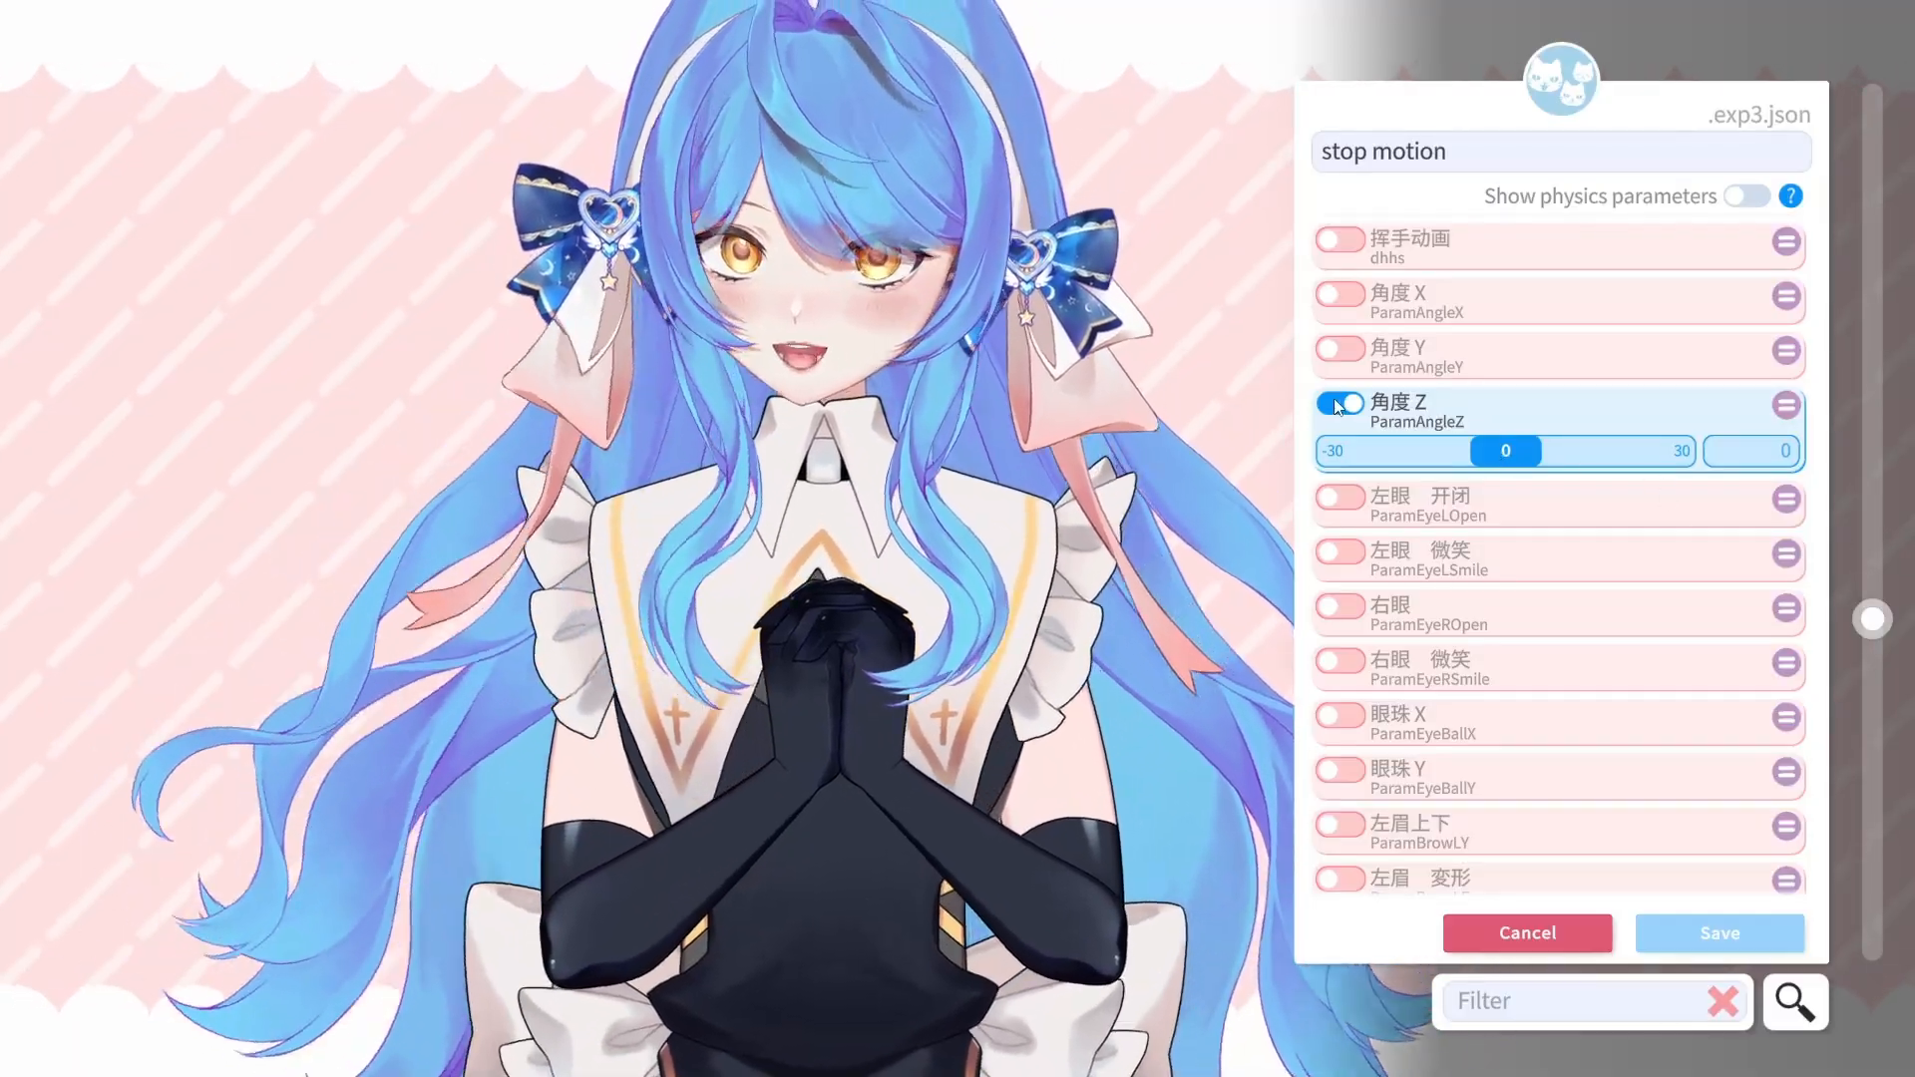
type("1")
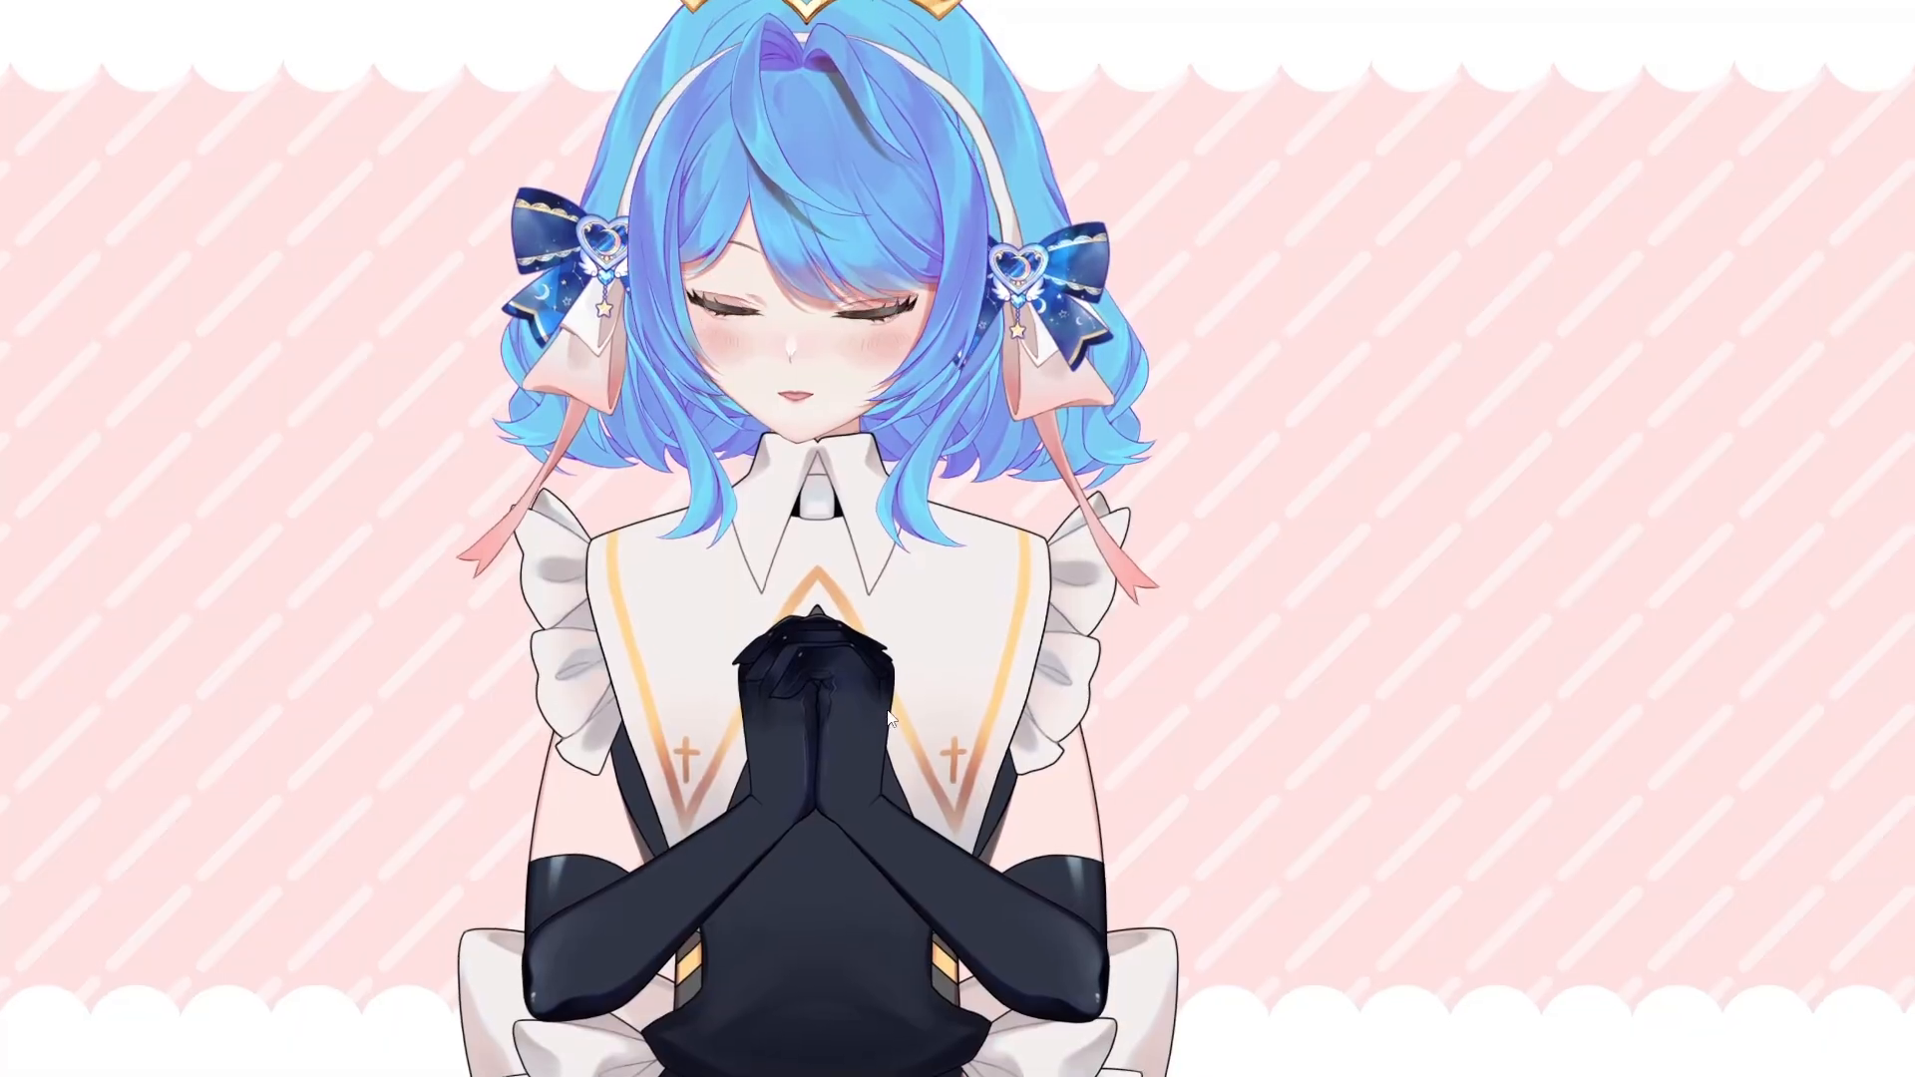
Step: Remove the Nun body item from the scene and open the settings
left_click_drag(824, 842, 1835, 1028)
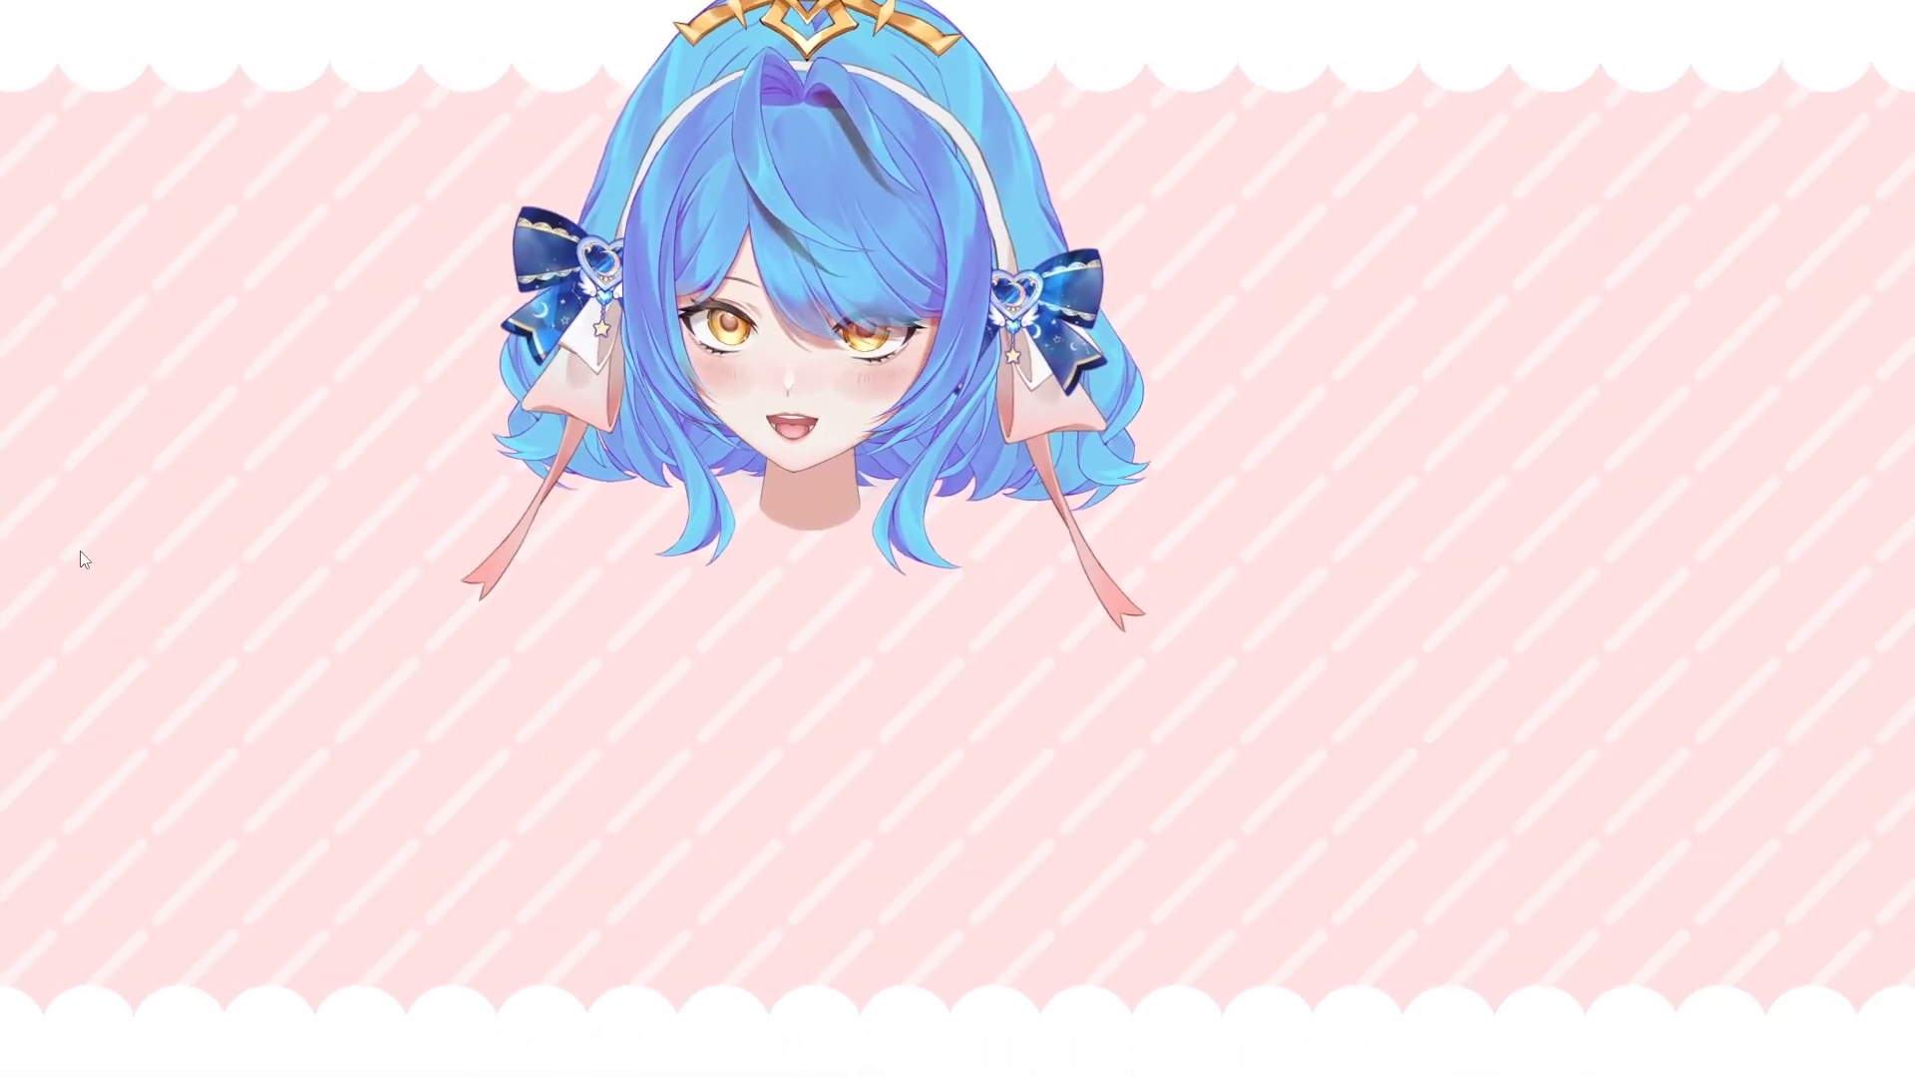
double_click(81, 550)
left_click(55, 476)
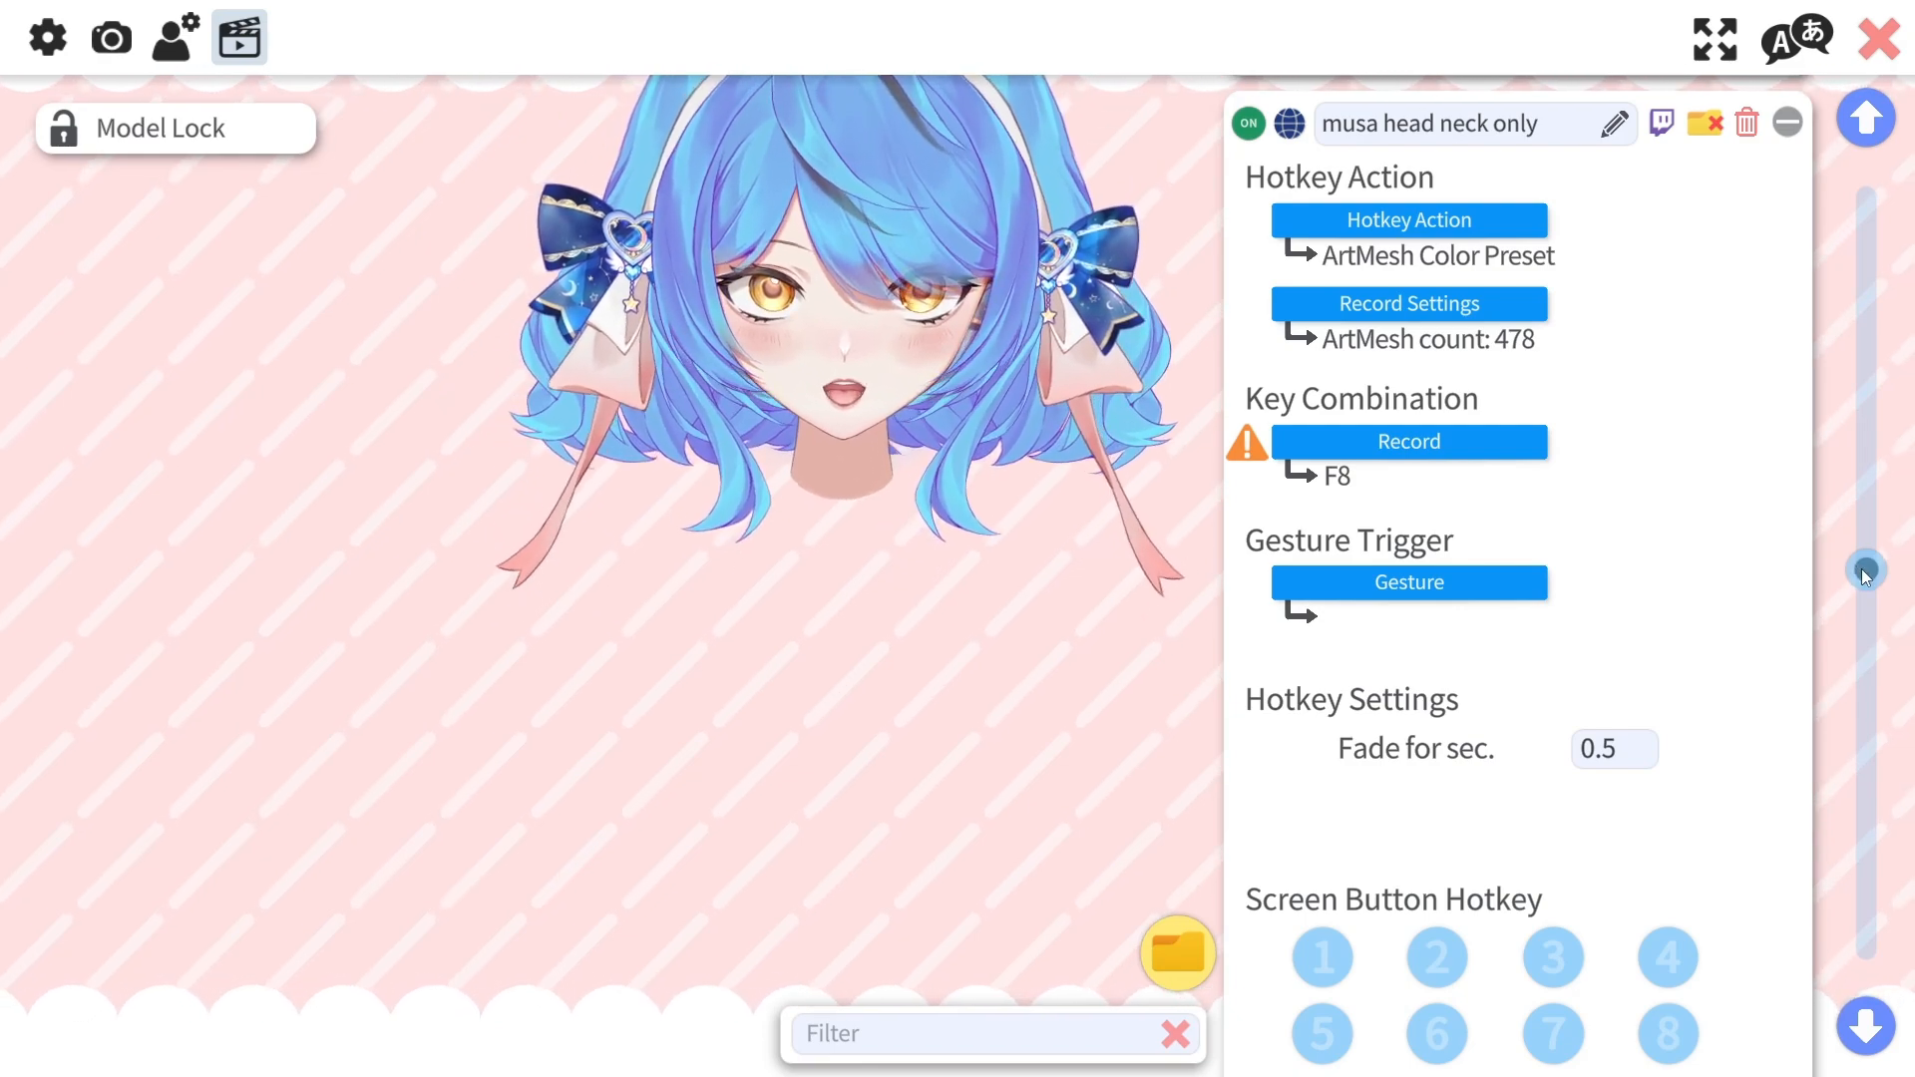
Step: Examine the F8 hotkeys for the head-and-neck color preset, the stop body motion expression and the priestess item scene
left_click_drag(1865, 574, 1865, 818)
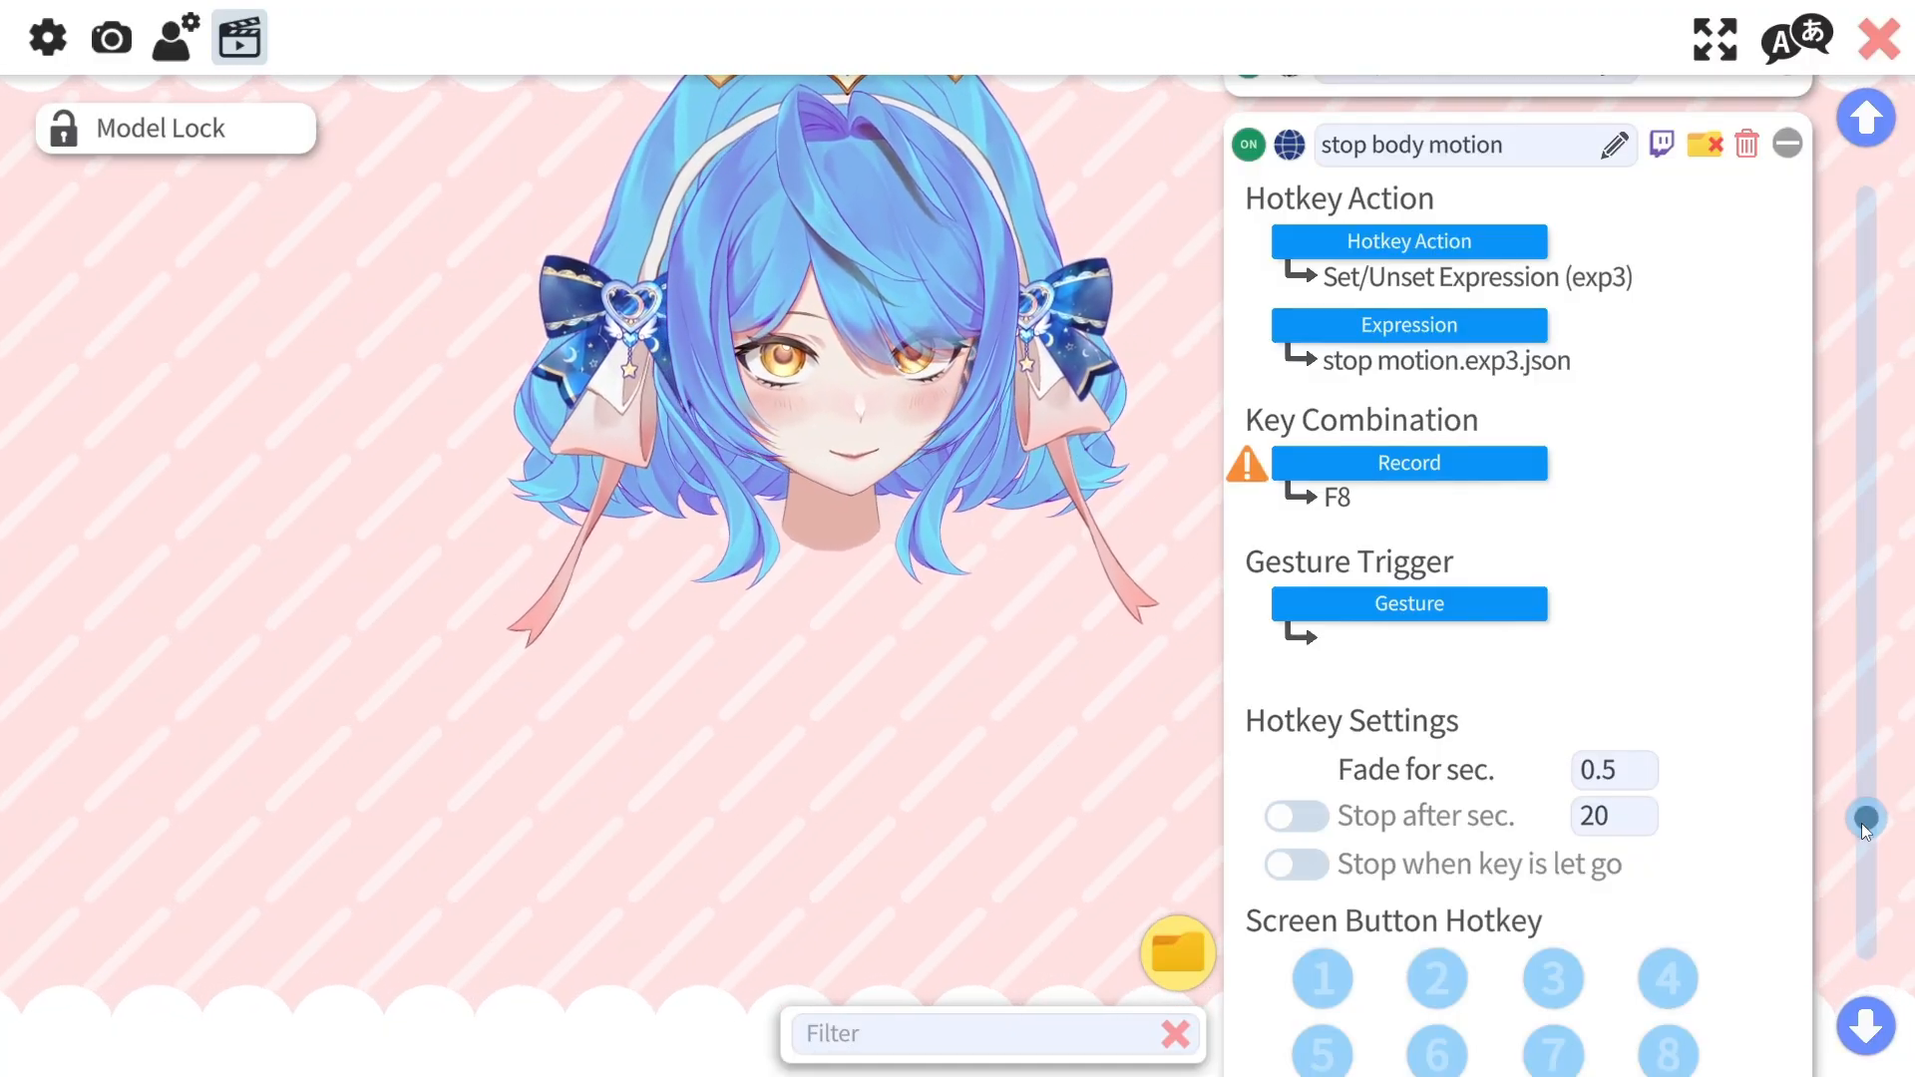
left_click_drag(1861, 823, 1865, 910)
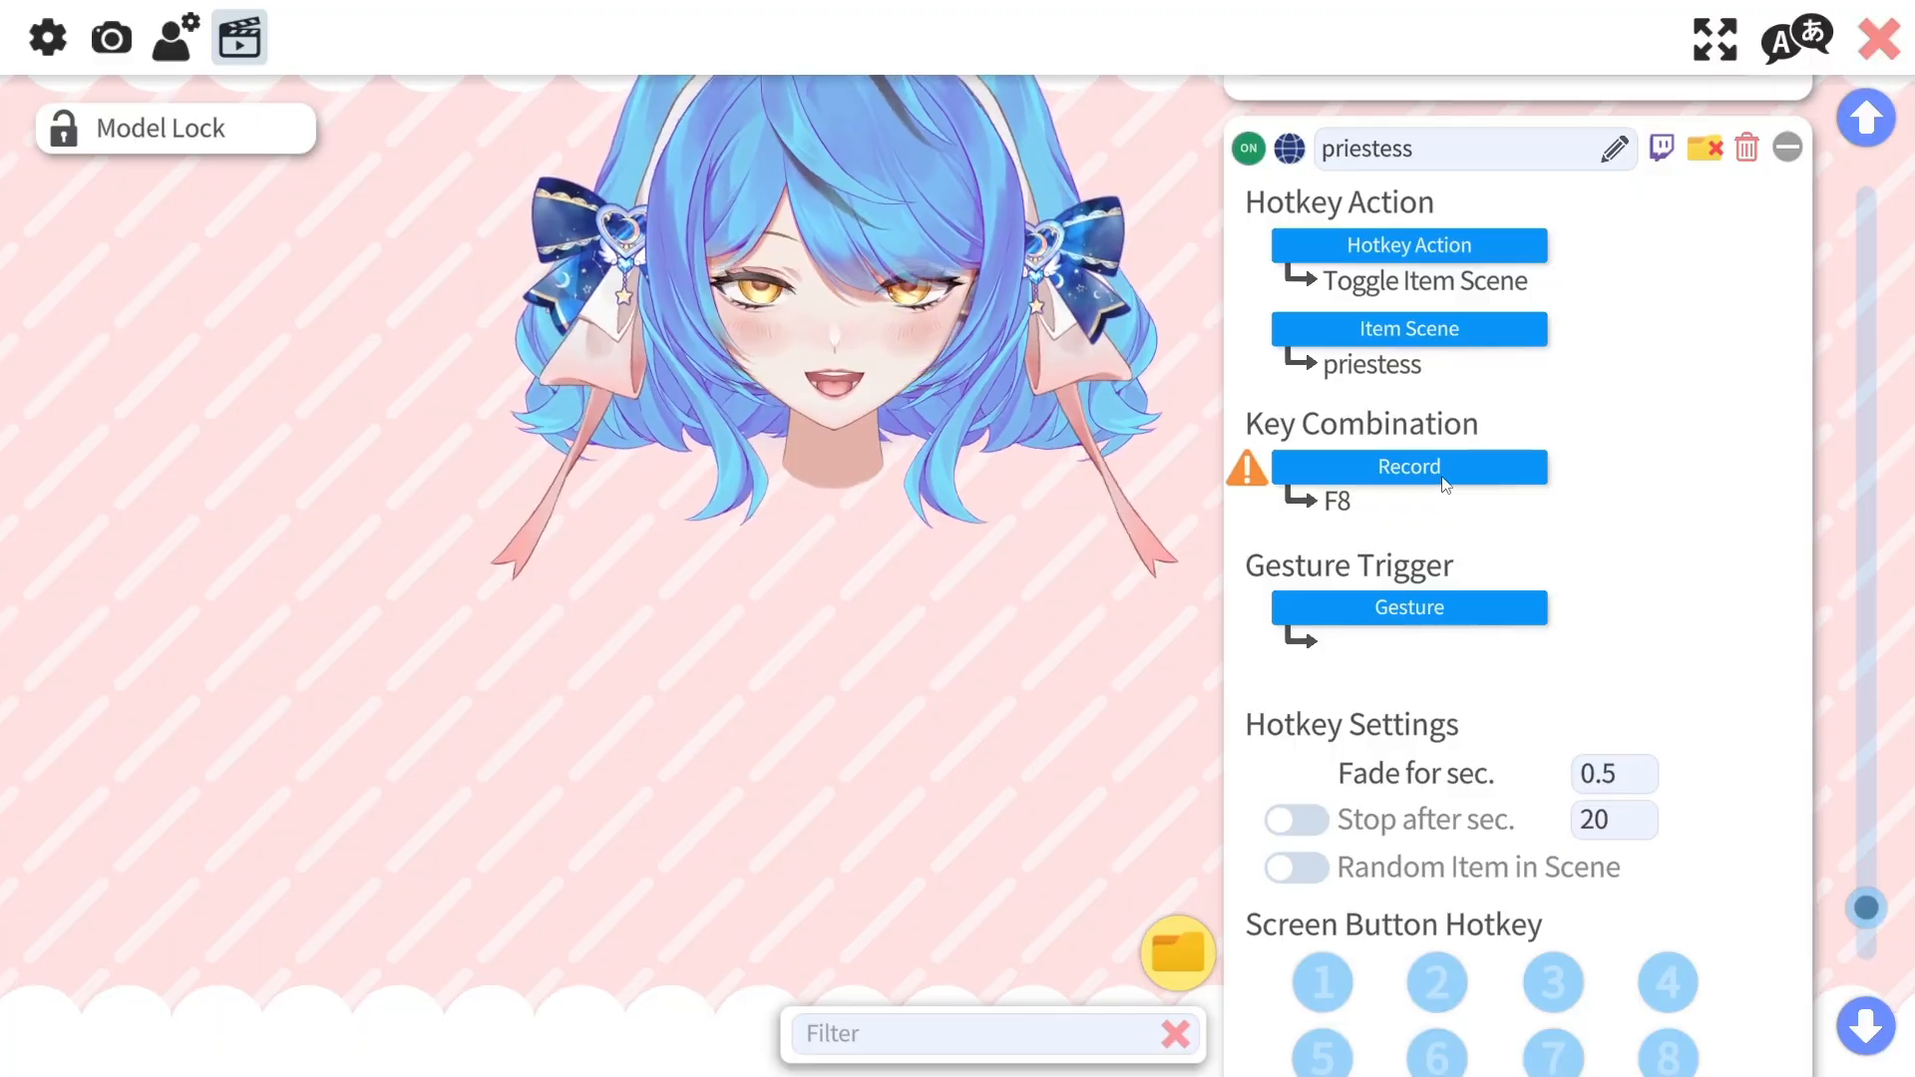
scroll(1865, 911, "down", 2)
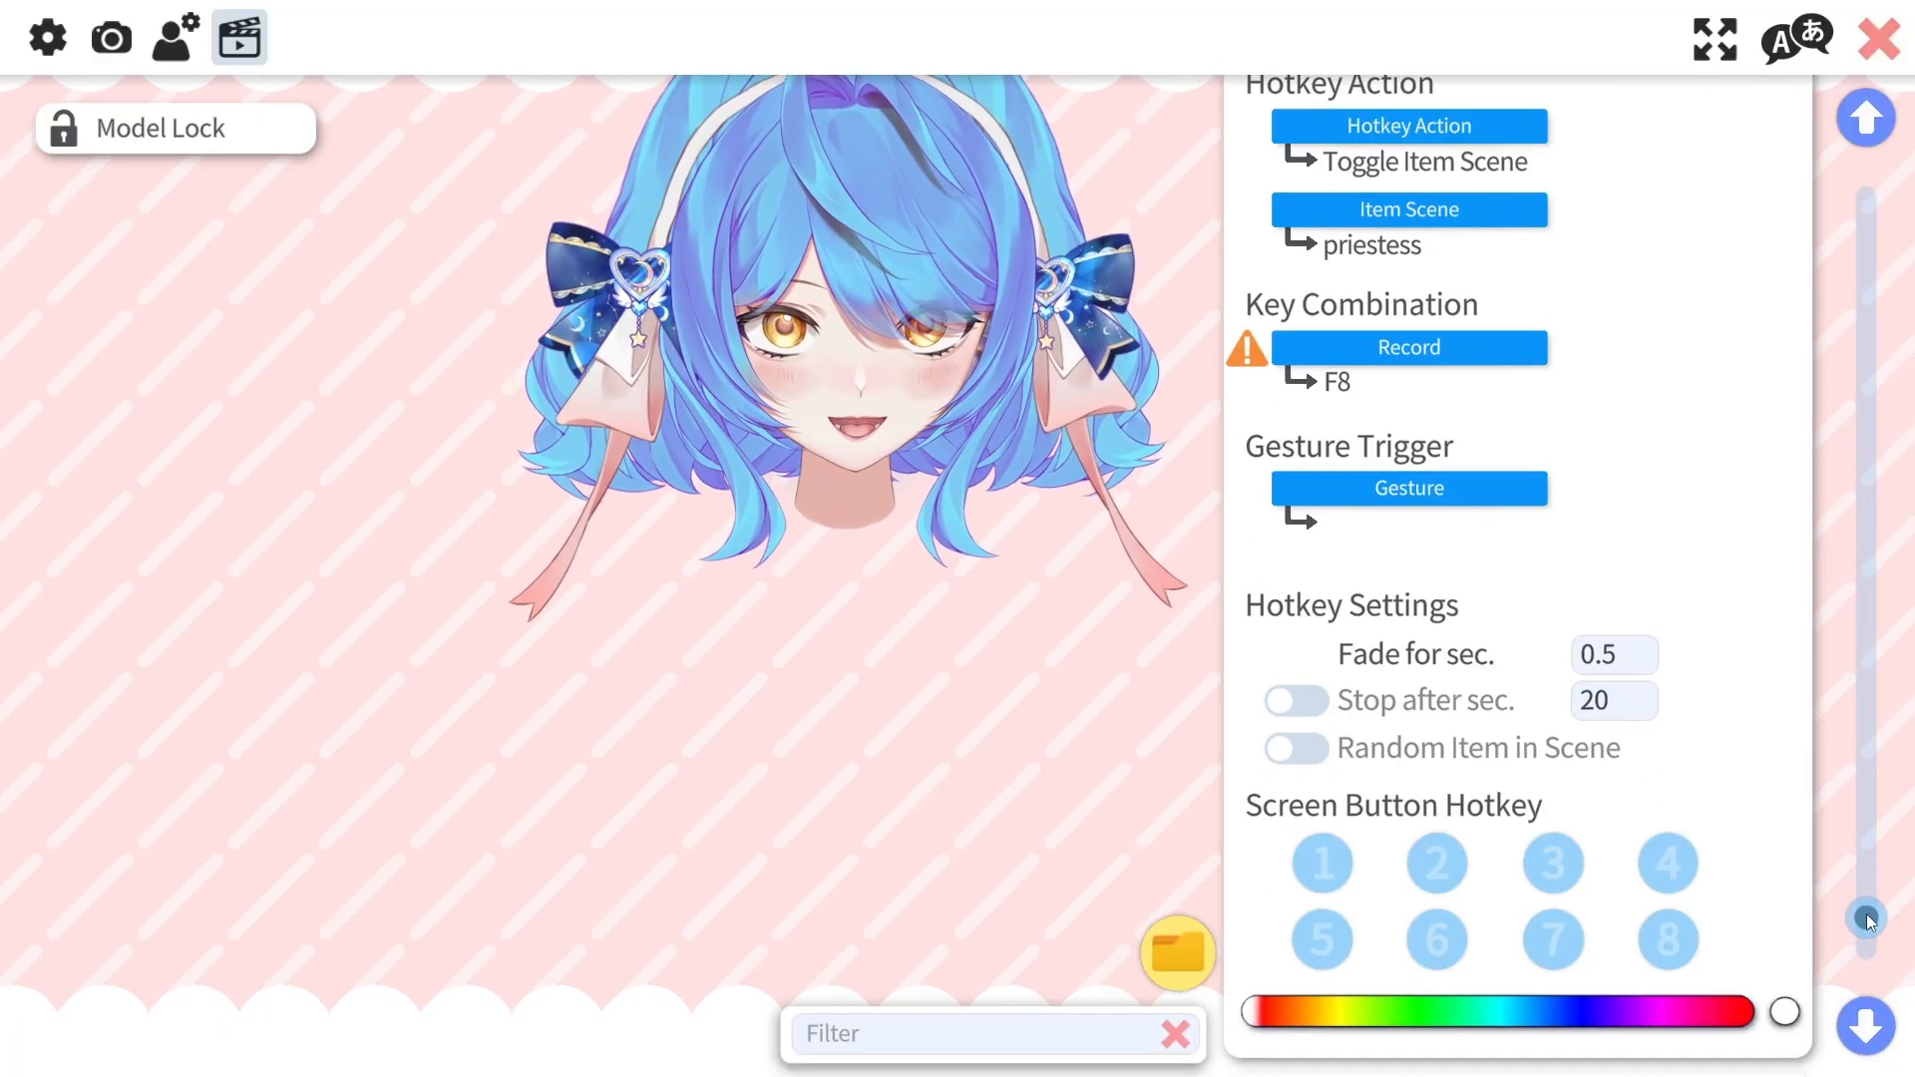
scroll(1865, 911, "up", 2)
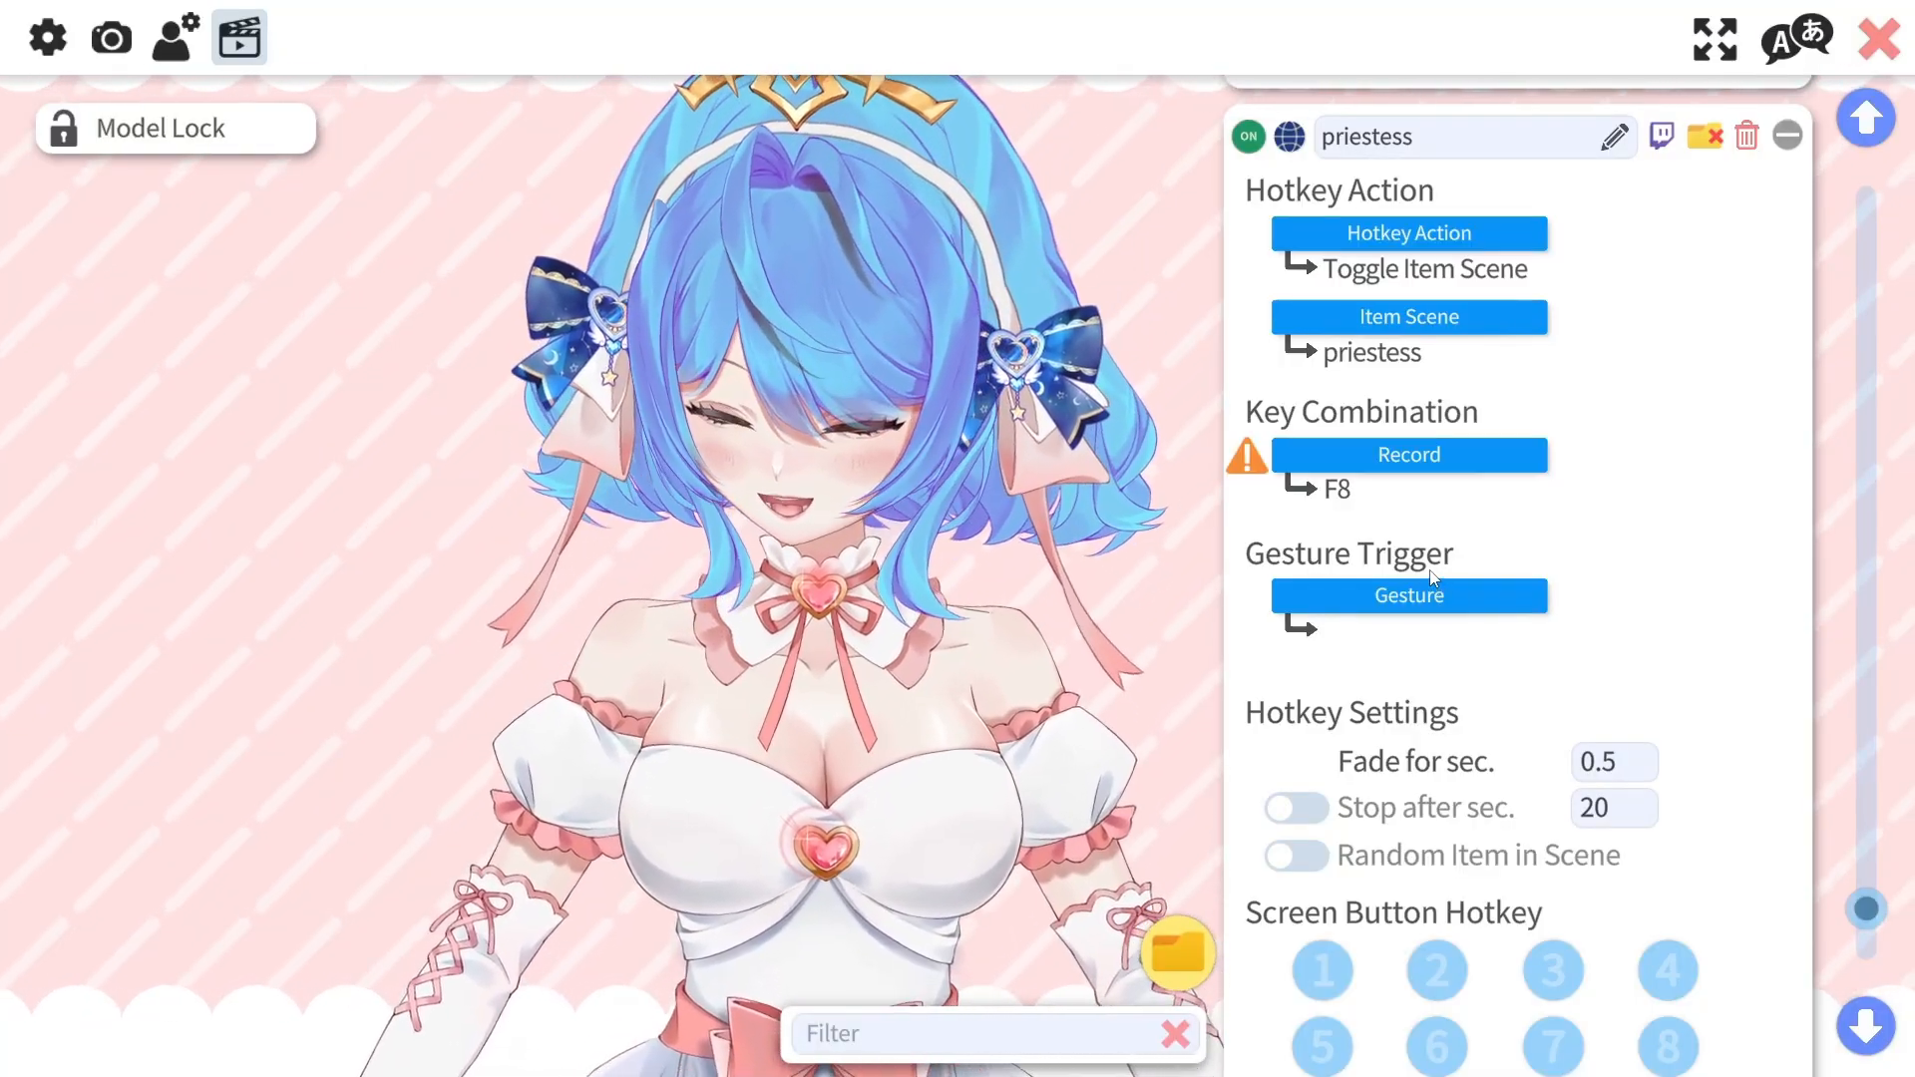
Step: Revisit the stop body motion hotkey and trigger the shared F8 hotkeys to switch the model into the priestess outfit
scroll(1600, 604, "up", 3)
scroll(1600, 605, "up", 10)
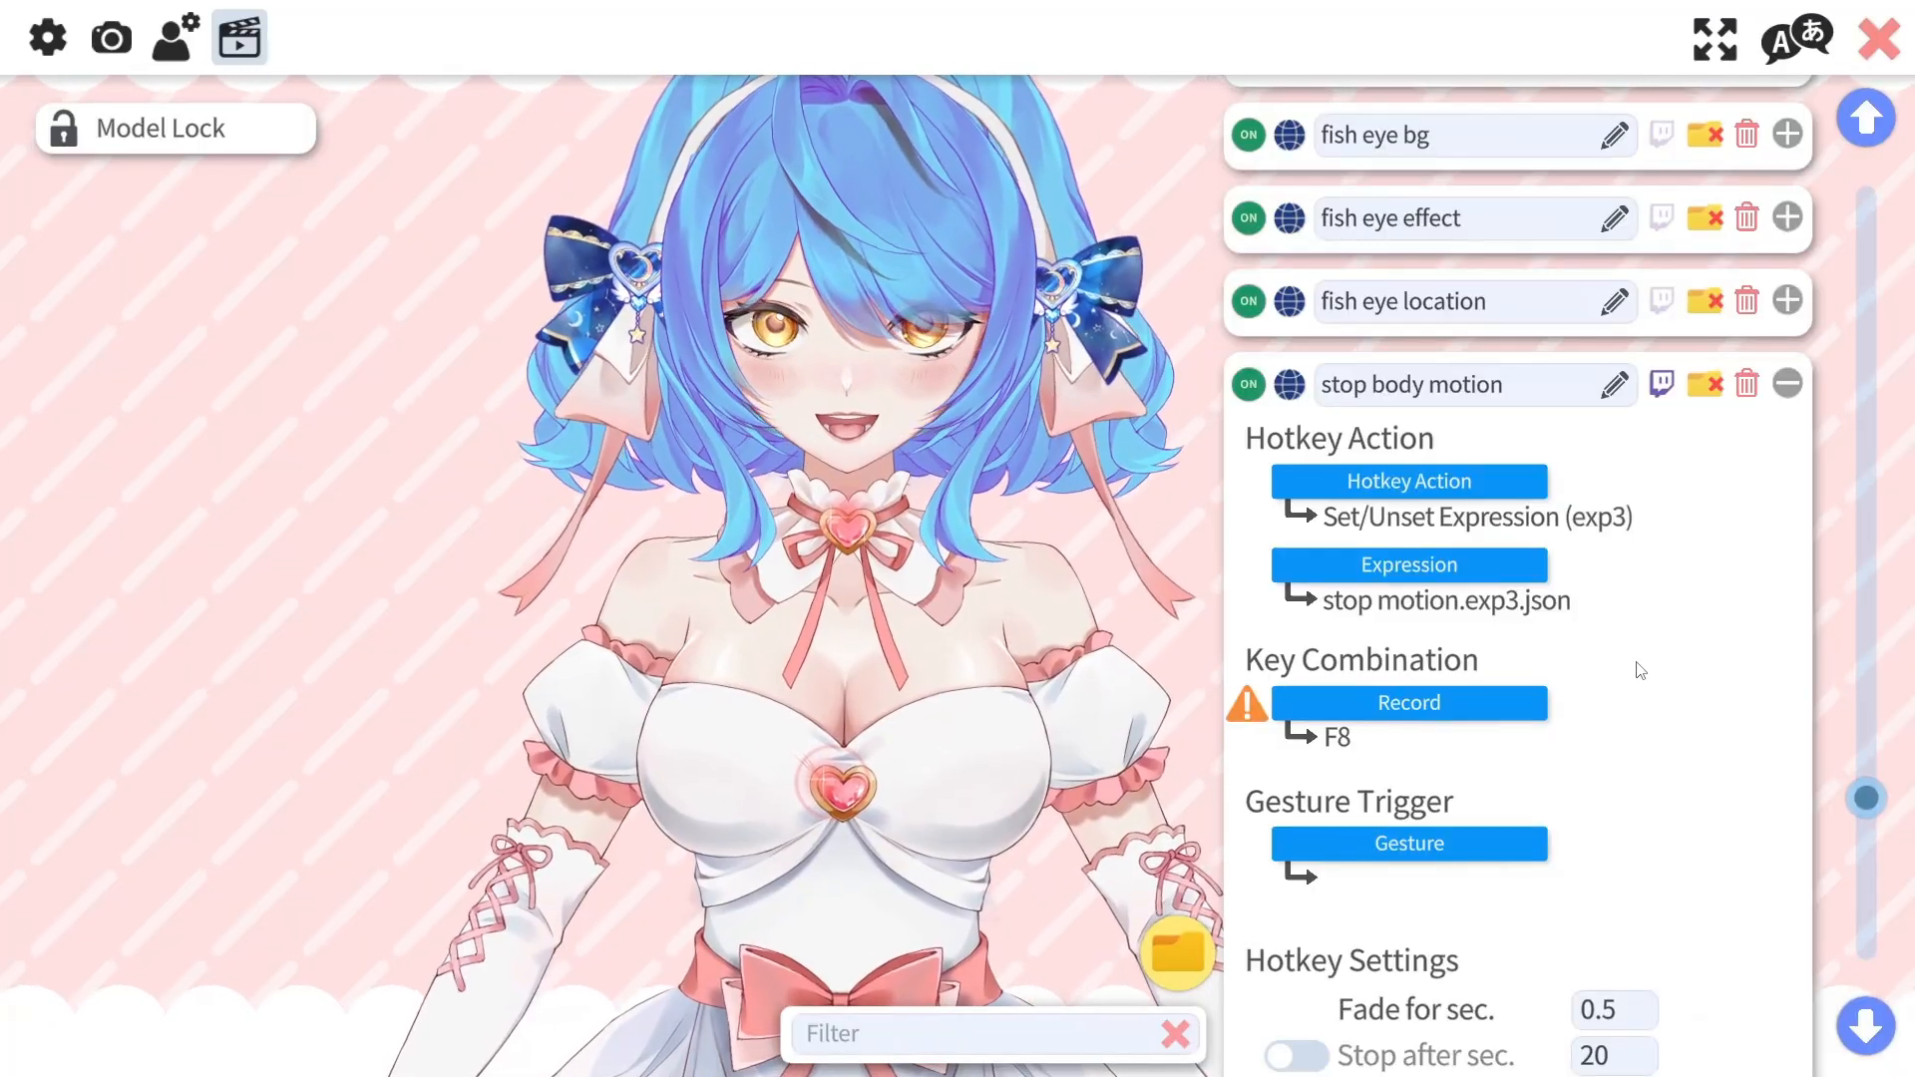
scroll(1640, 672, "down", 2)
key("F8")
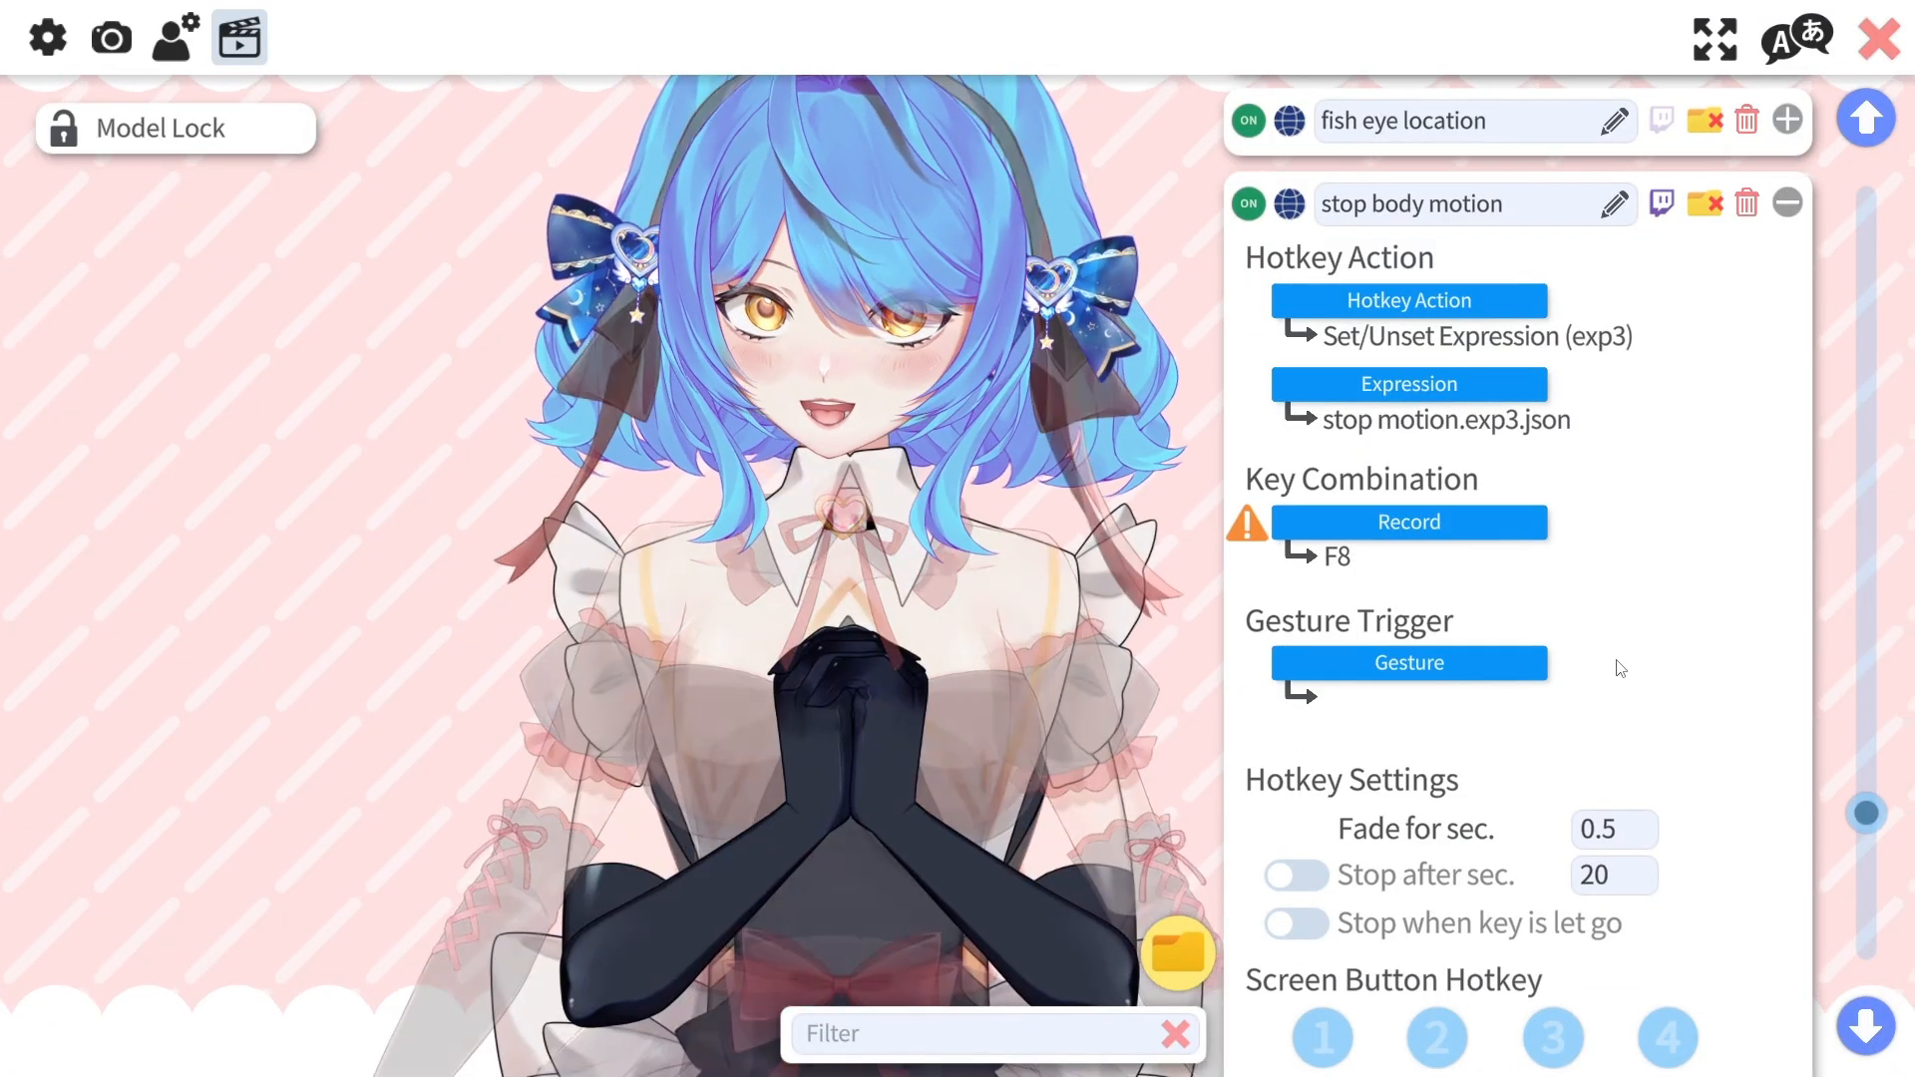